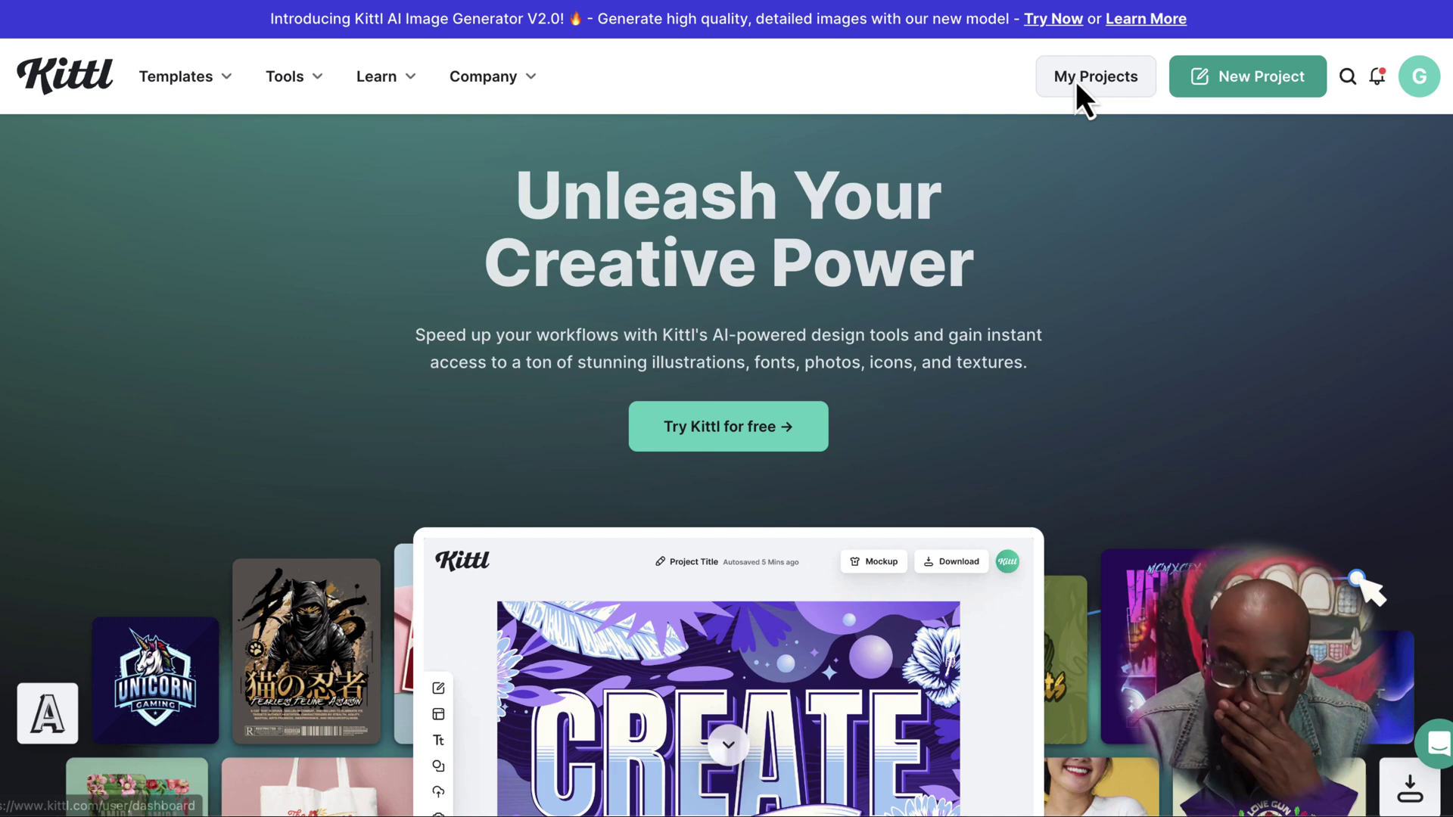
Step: Create a new project on the Standard 1200 × 1200 px artboard and open Kittl AI
click(1256, 84)
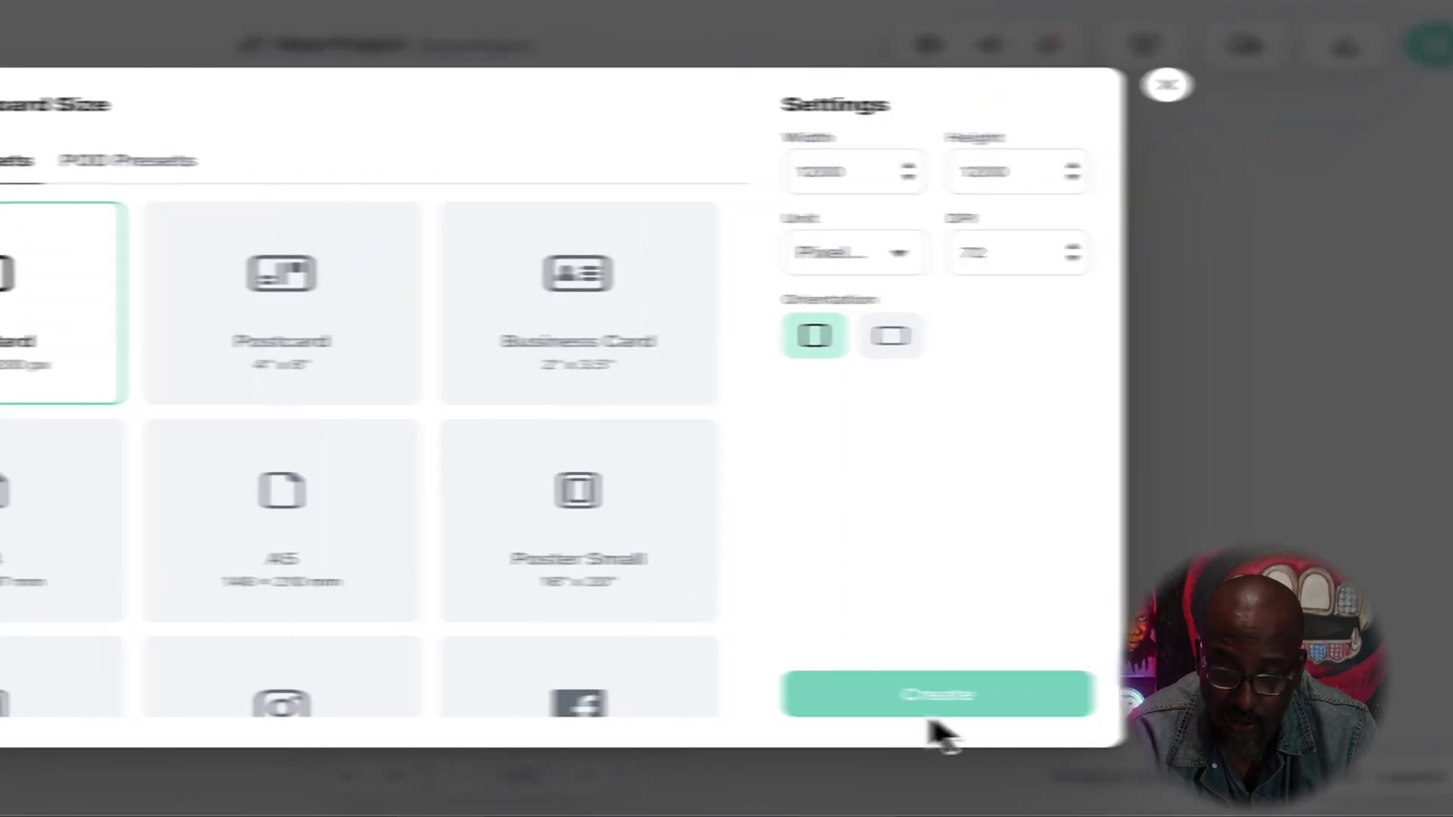
click(1056, 700)
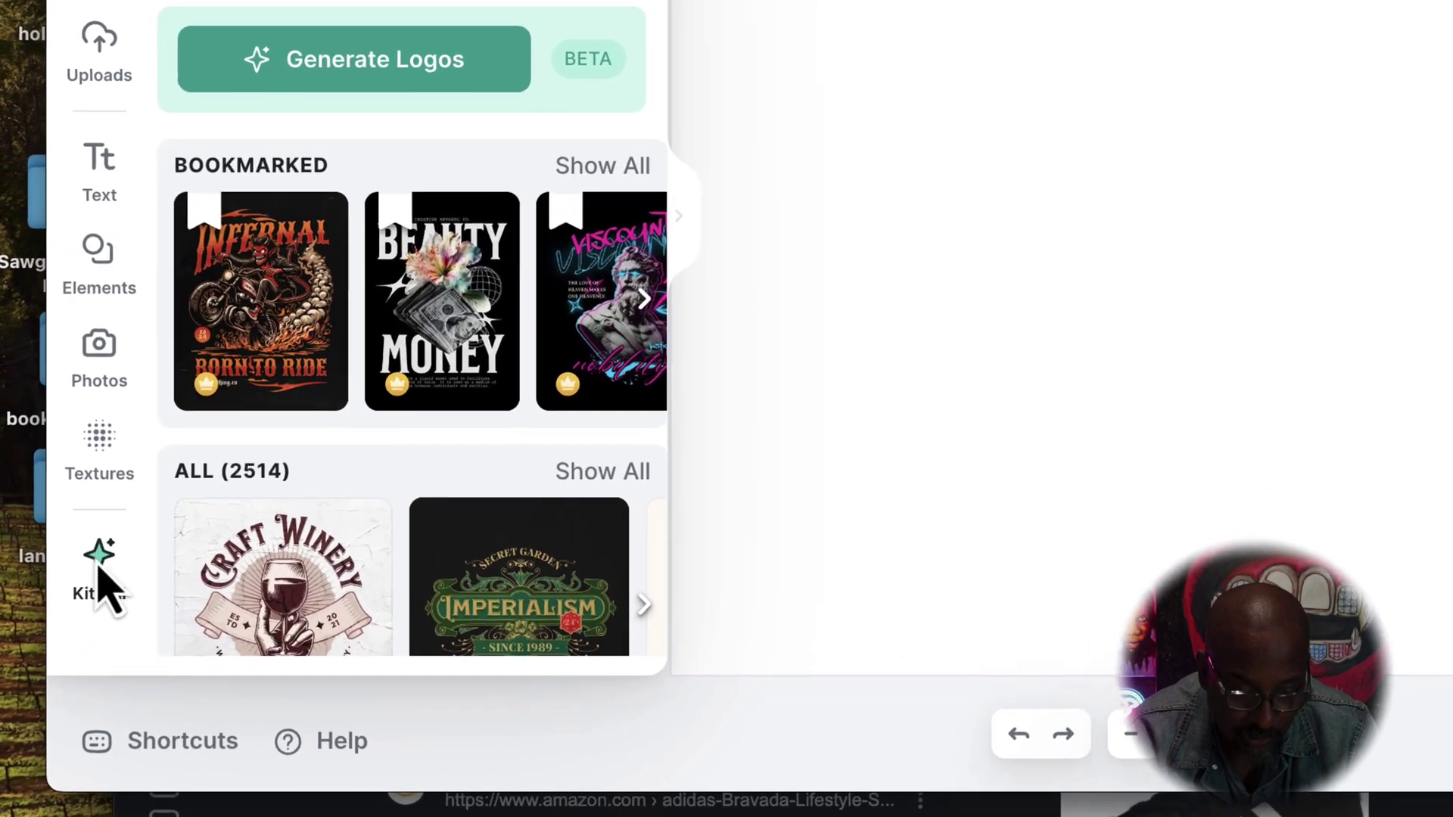
click(26, 689)
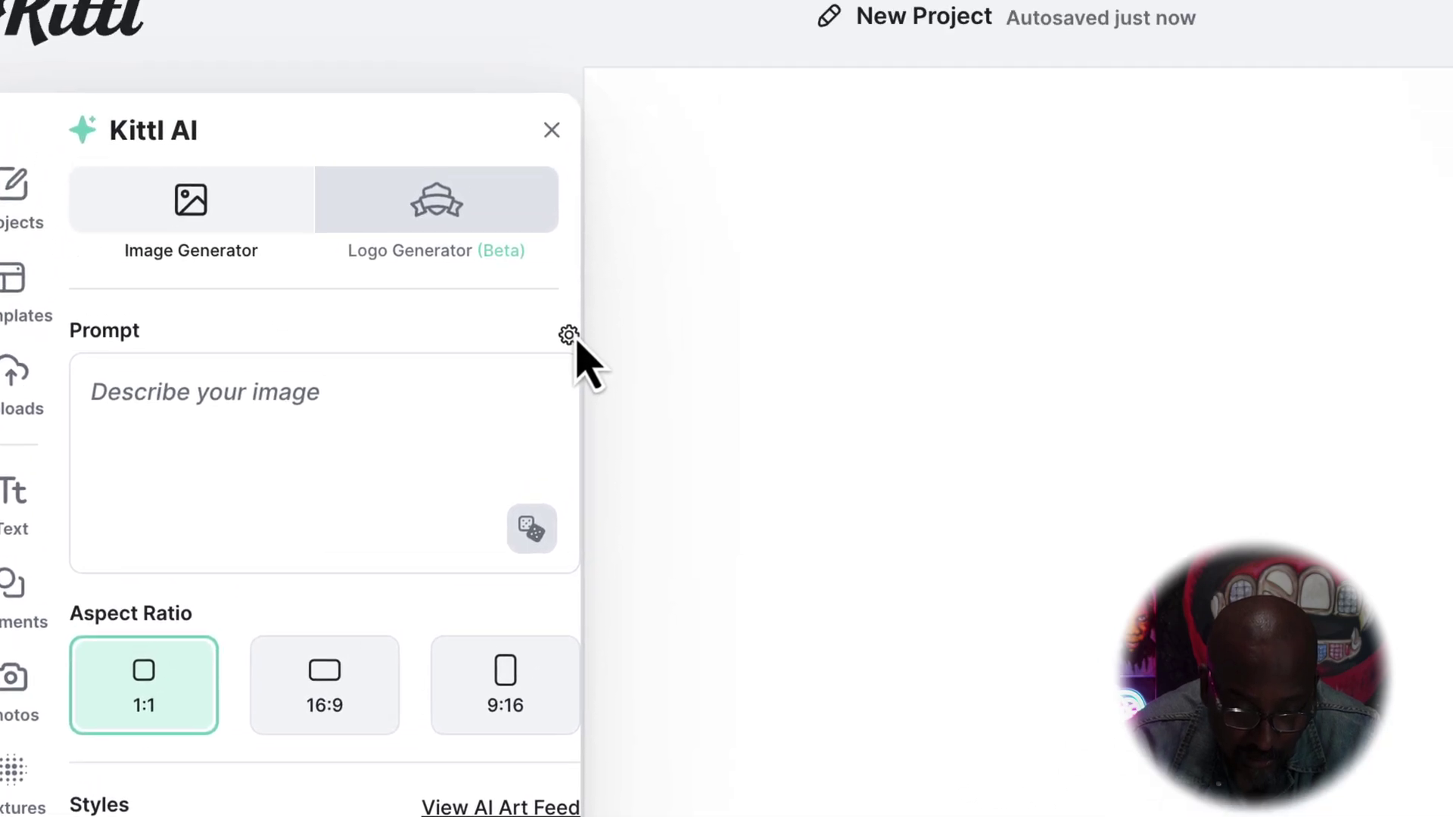
click(571, 338)
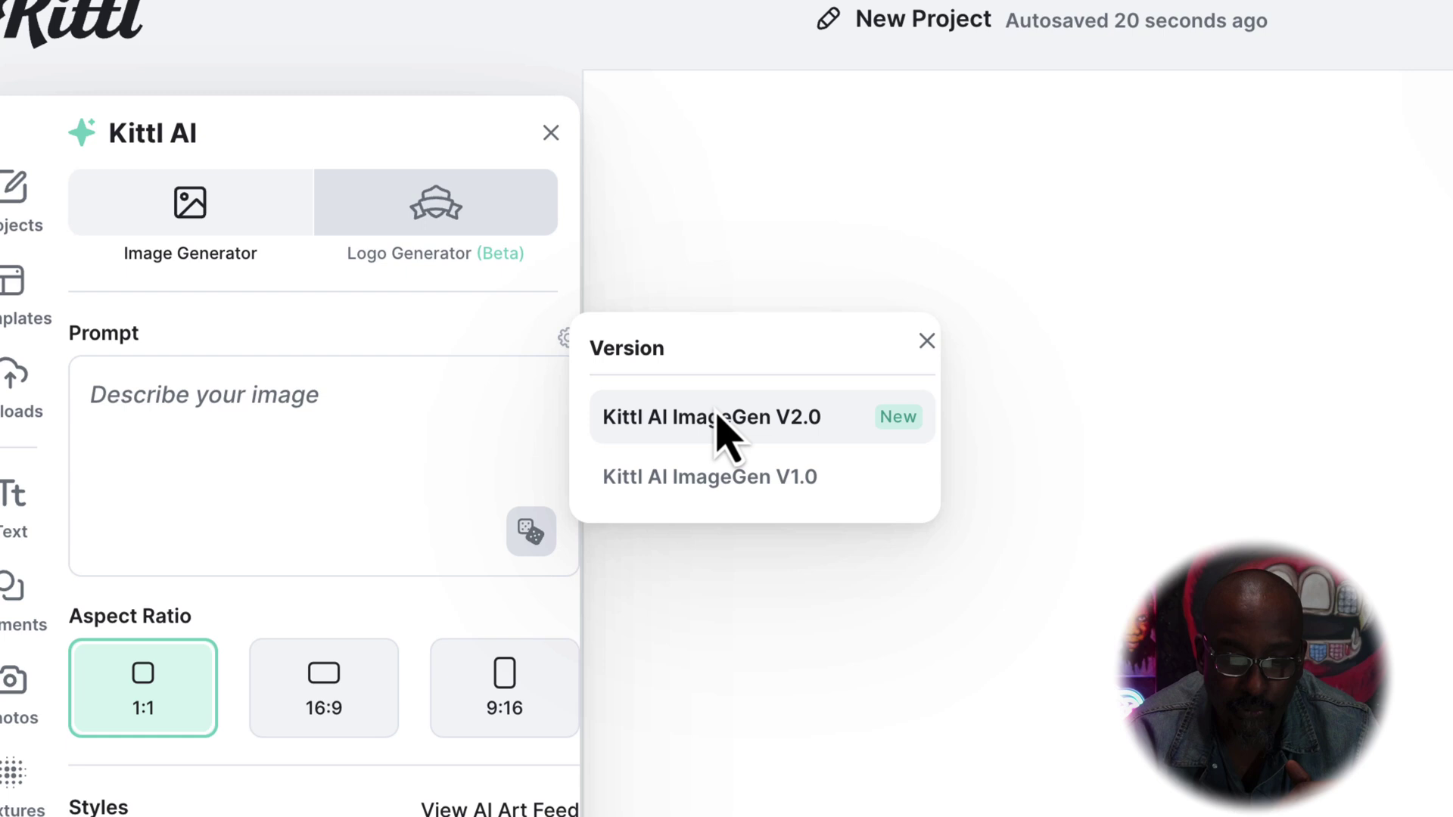
click(460, 393)
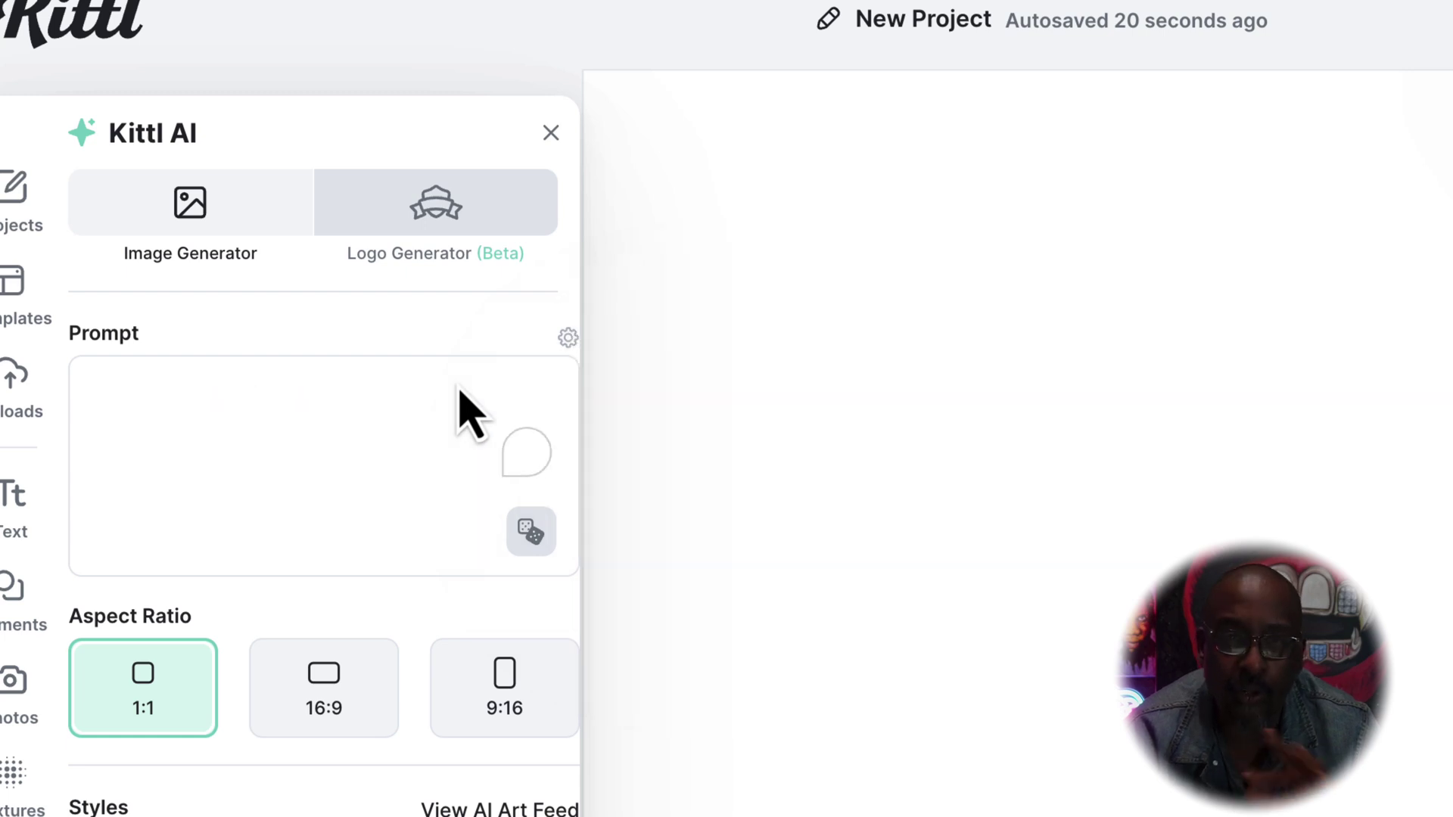
key(Caps_Lock)
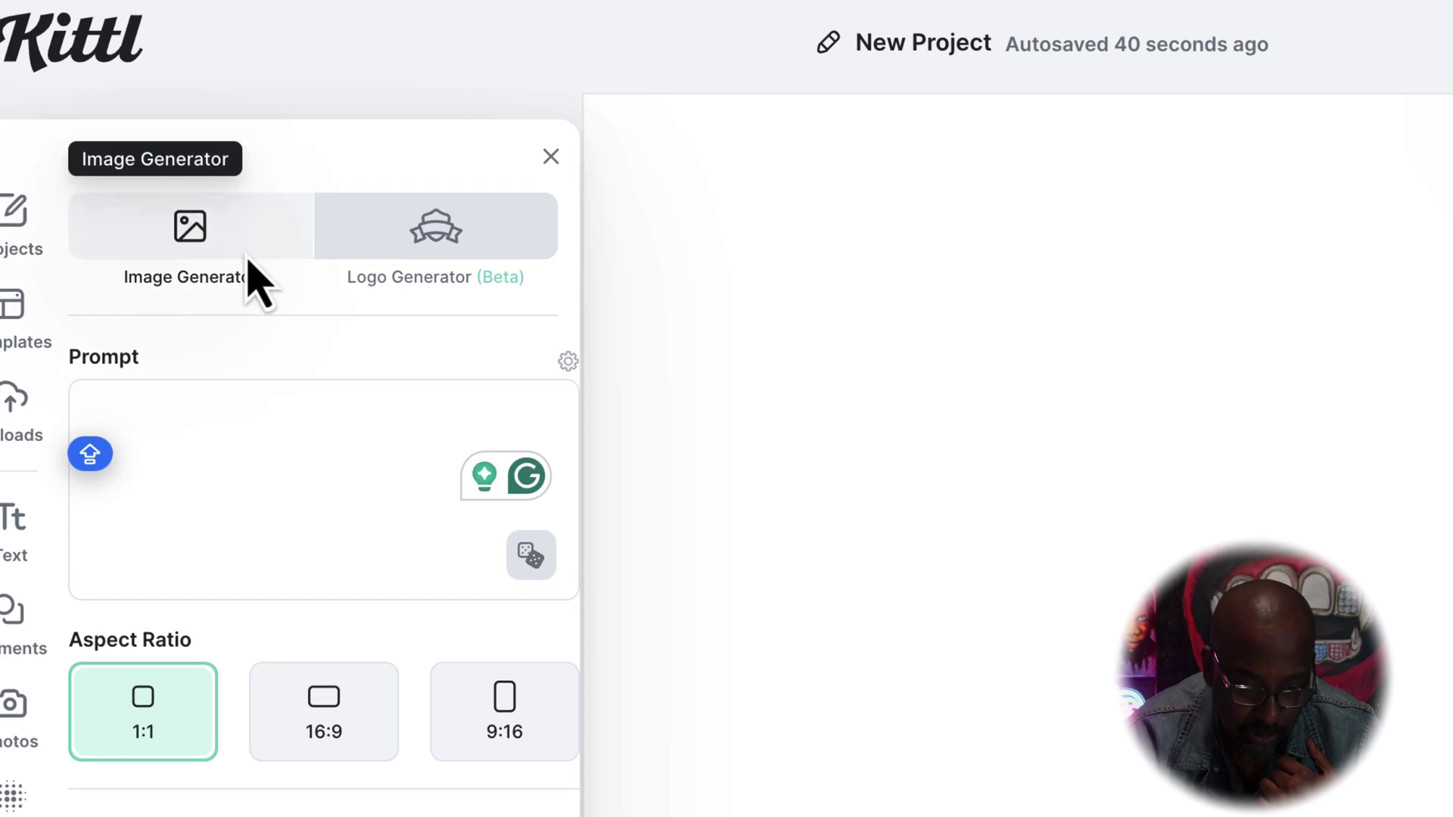
click(189, 201)
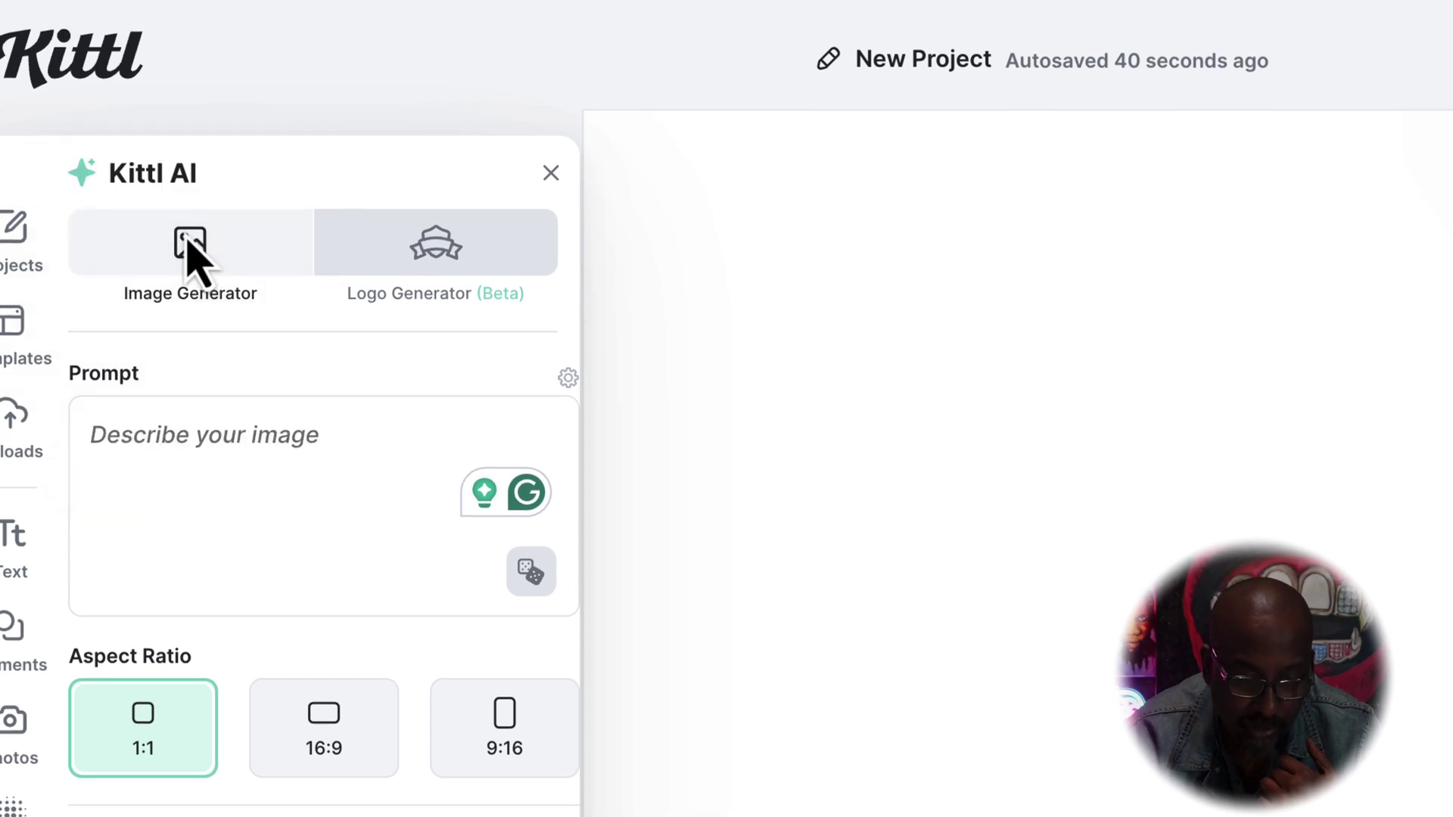
click(220, 473)
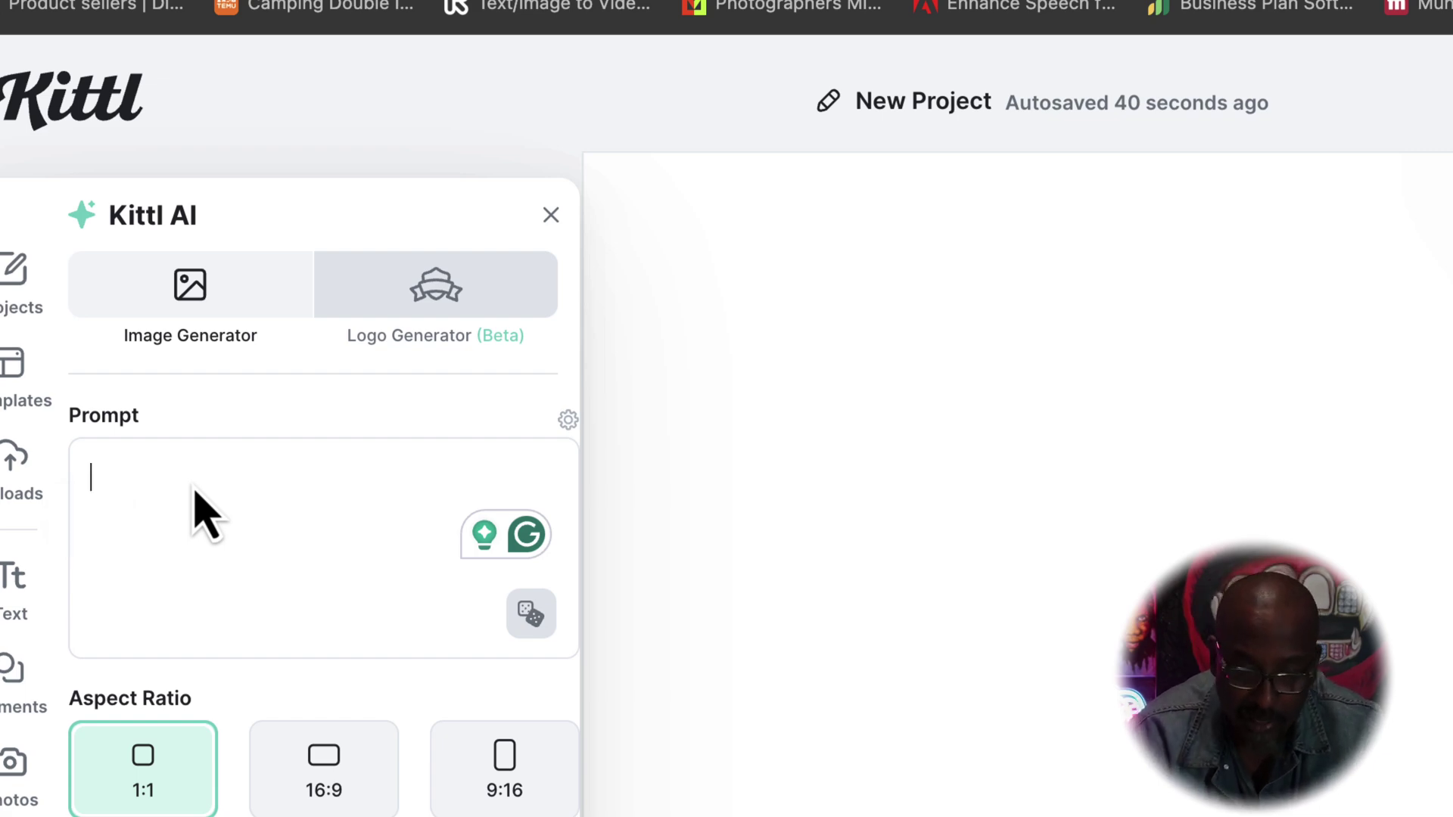
text(DSBVDBDAAKLBD)
key(BackSpace)
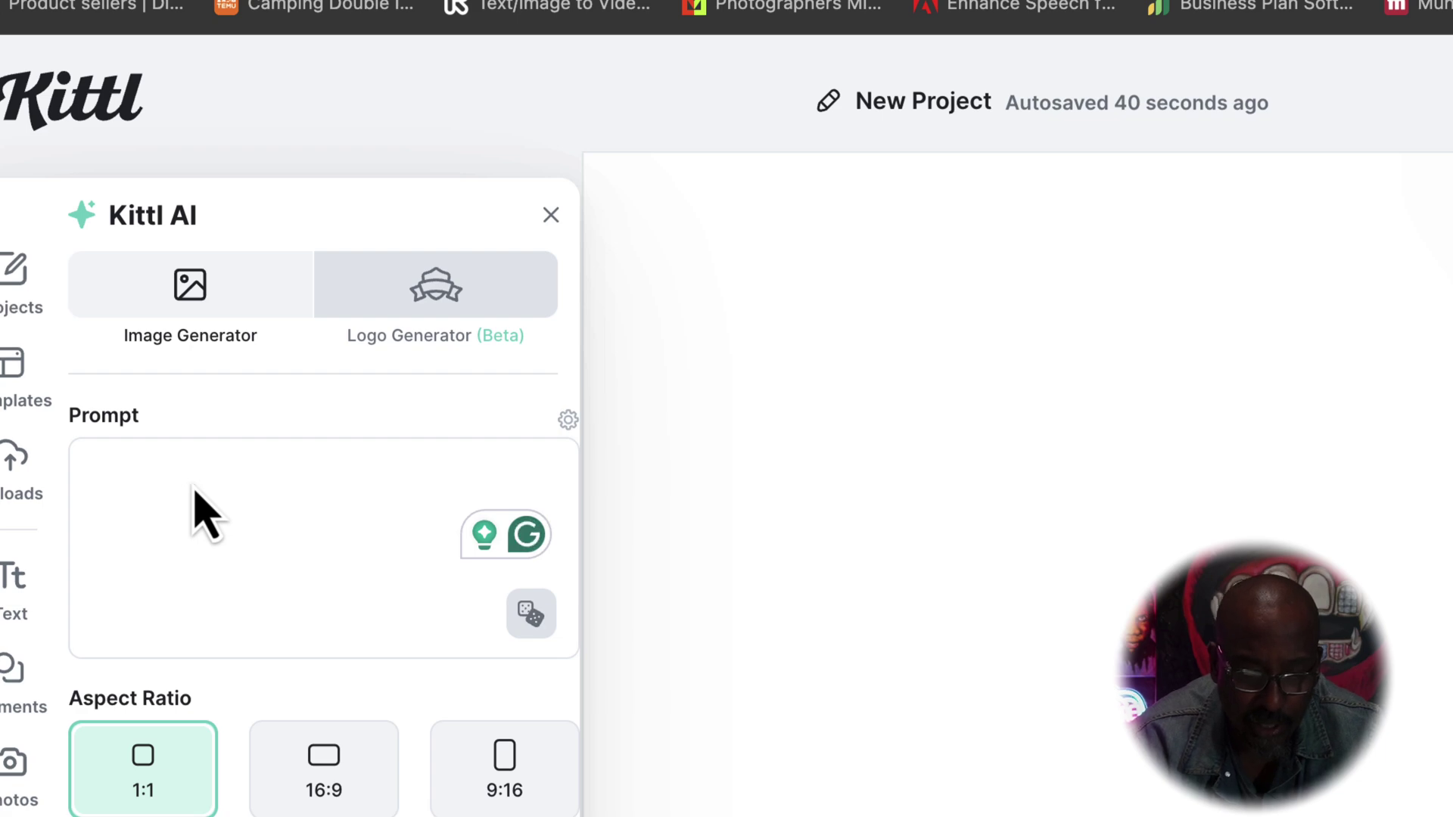
key(Caps_Lock)
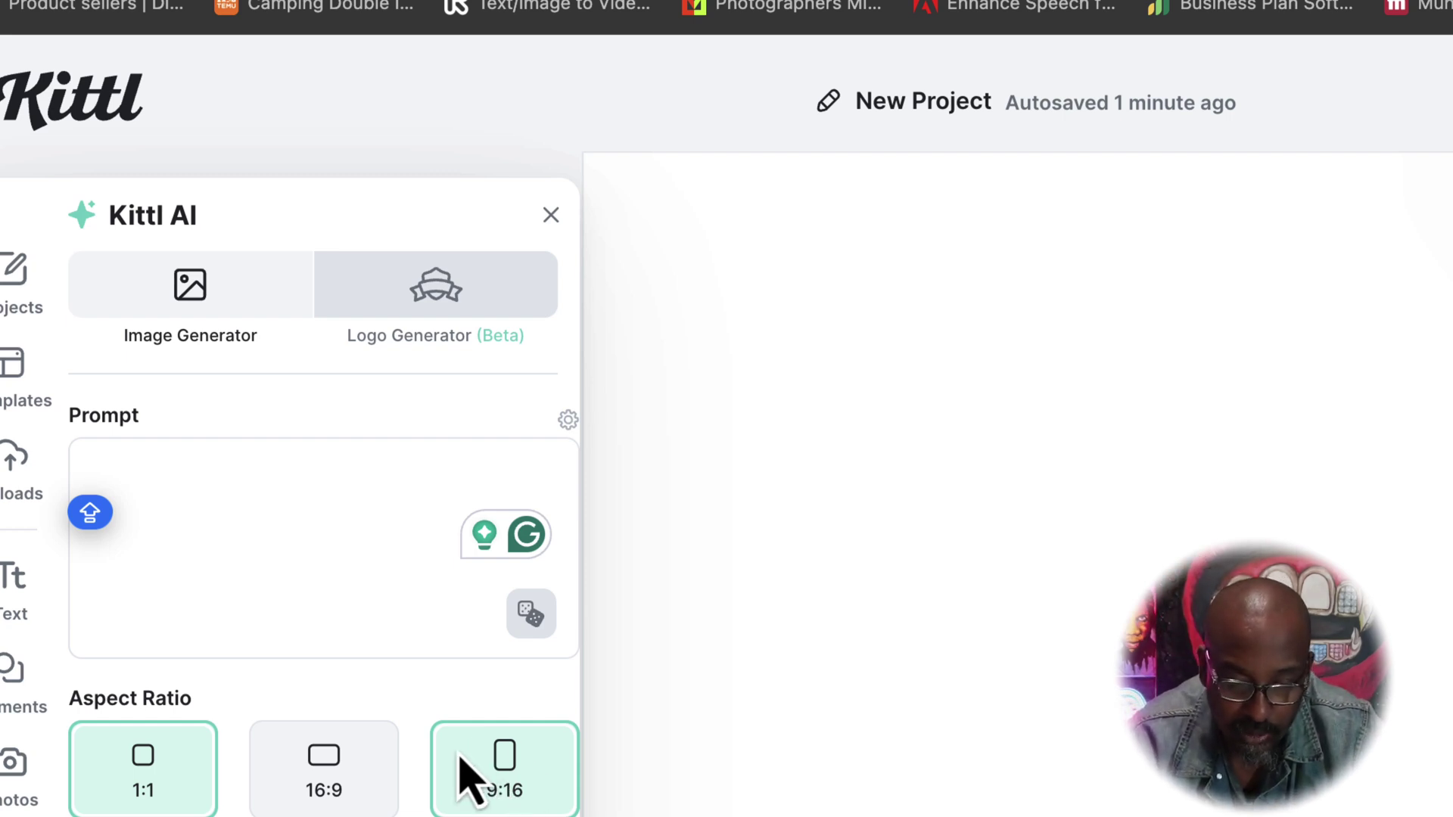
scroll(463, 778, down, 3)
scroll(463, 778, down, 3)
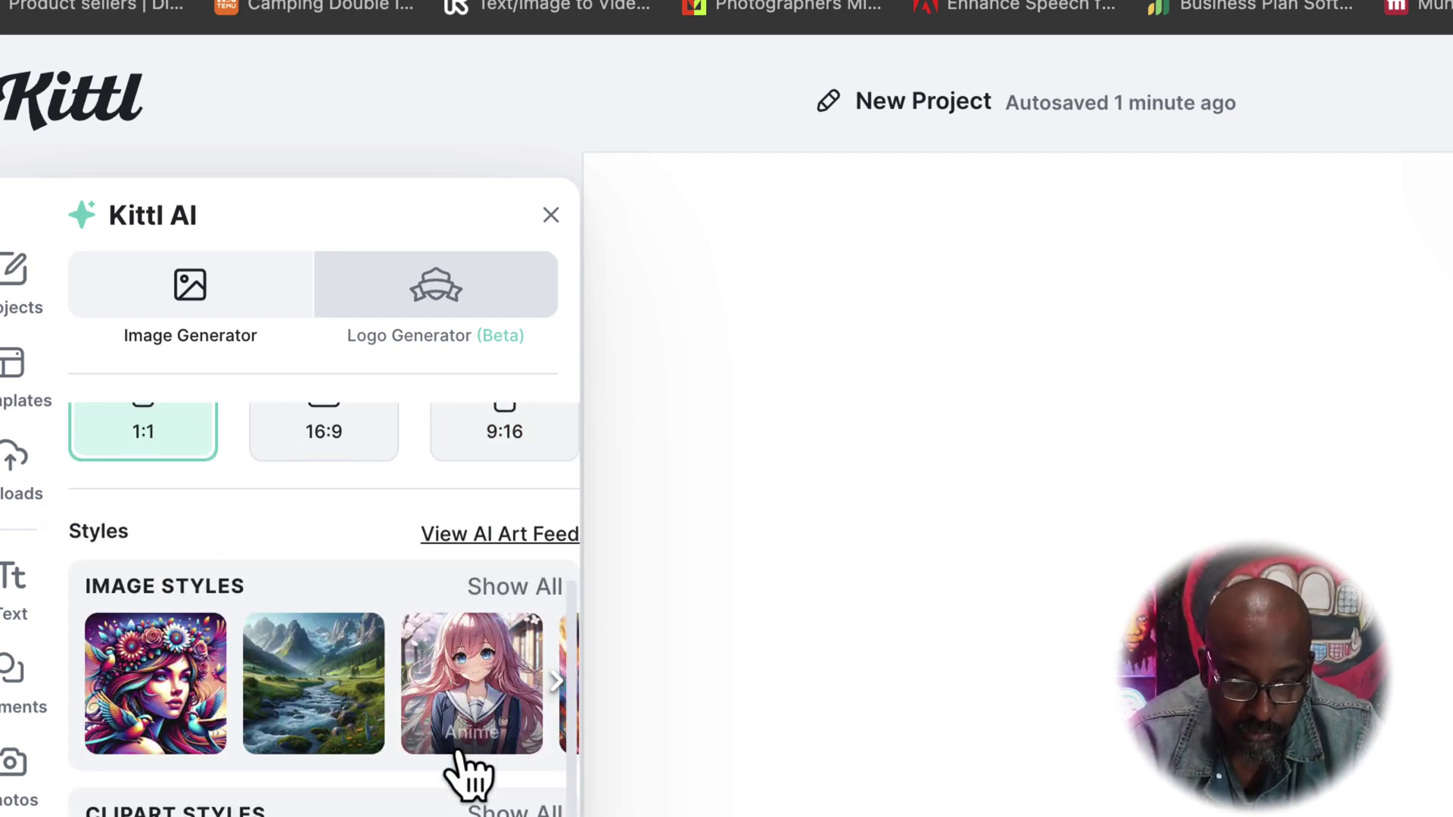
scroll(224, 695, down, 1)
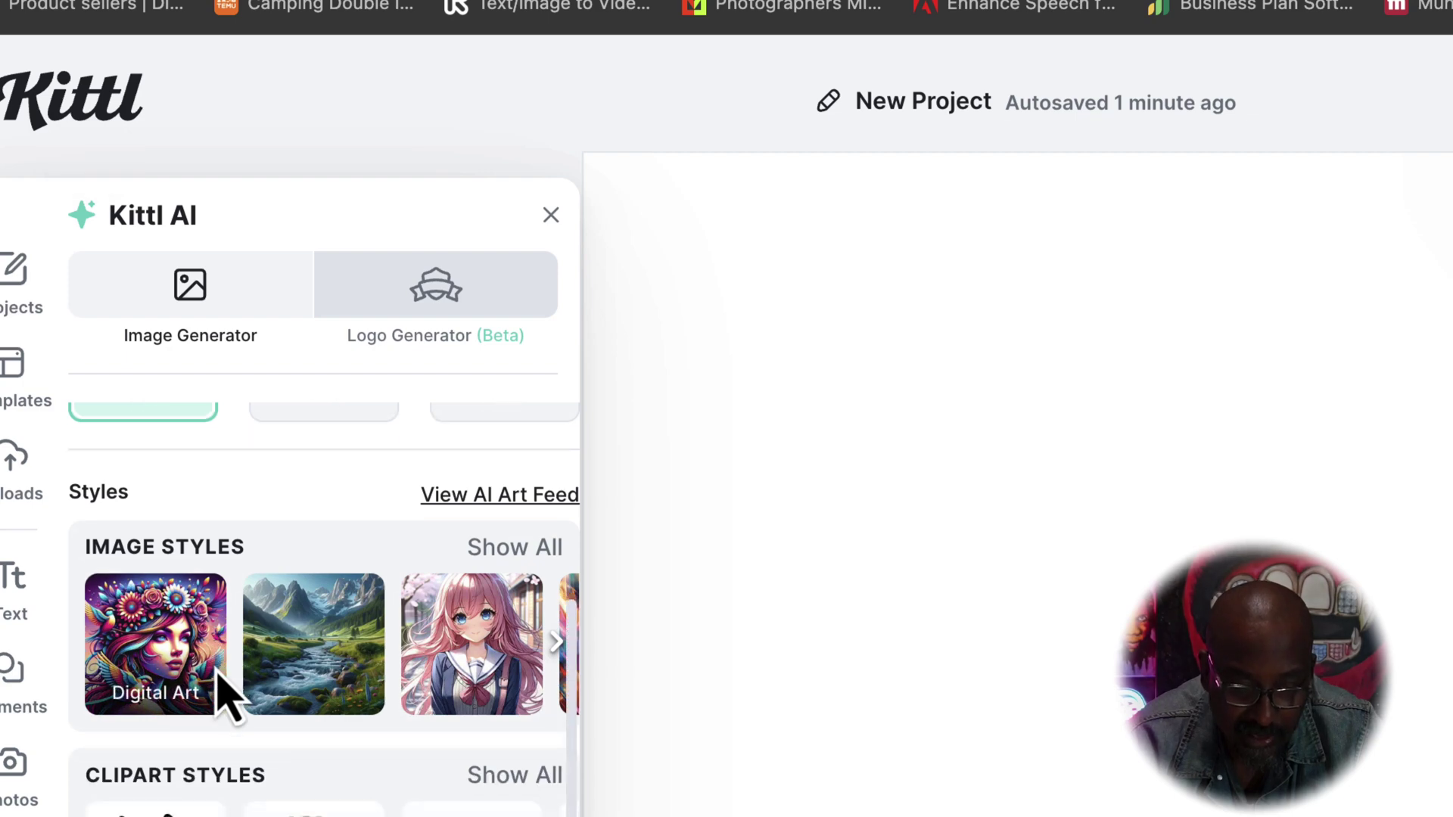
scroll(218, 670, down, 1)
scroll(421, 638, right, 3)
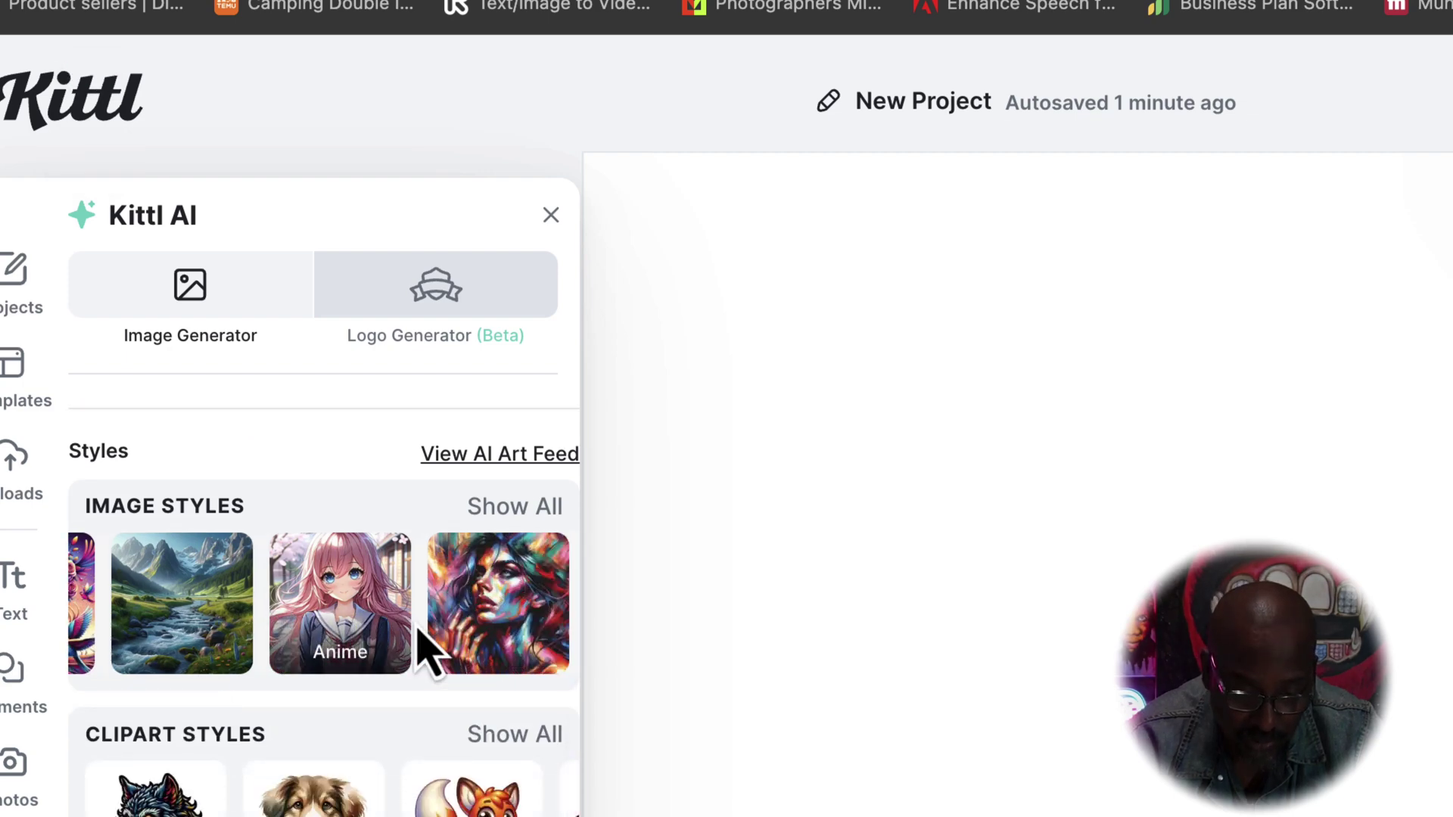
scroll(420, 639, right, 5)
scroll(424, 643, left, 1)
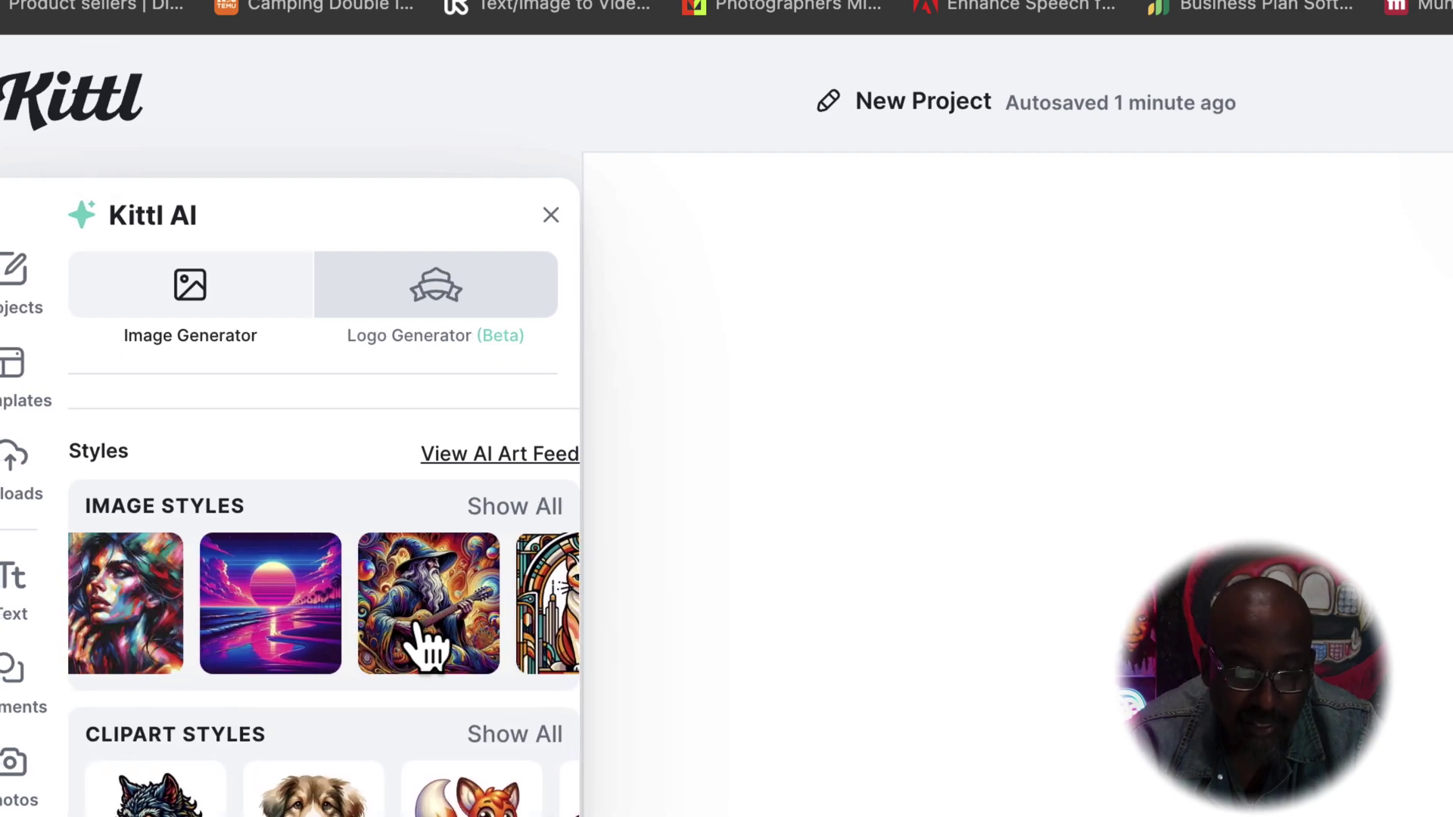
scroll(422, 642, down, 4)
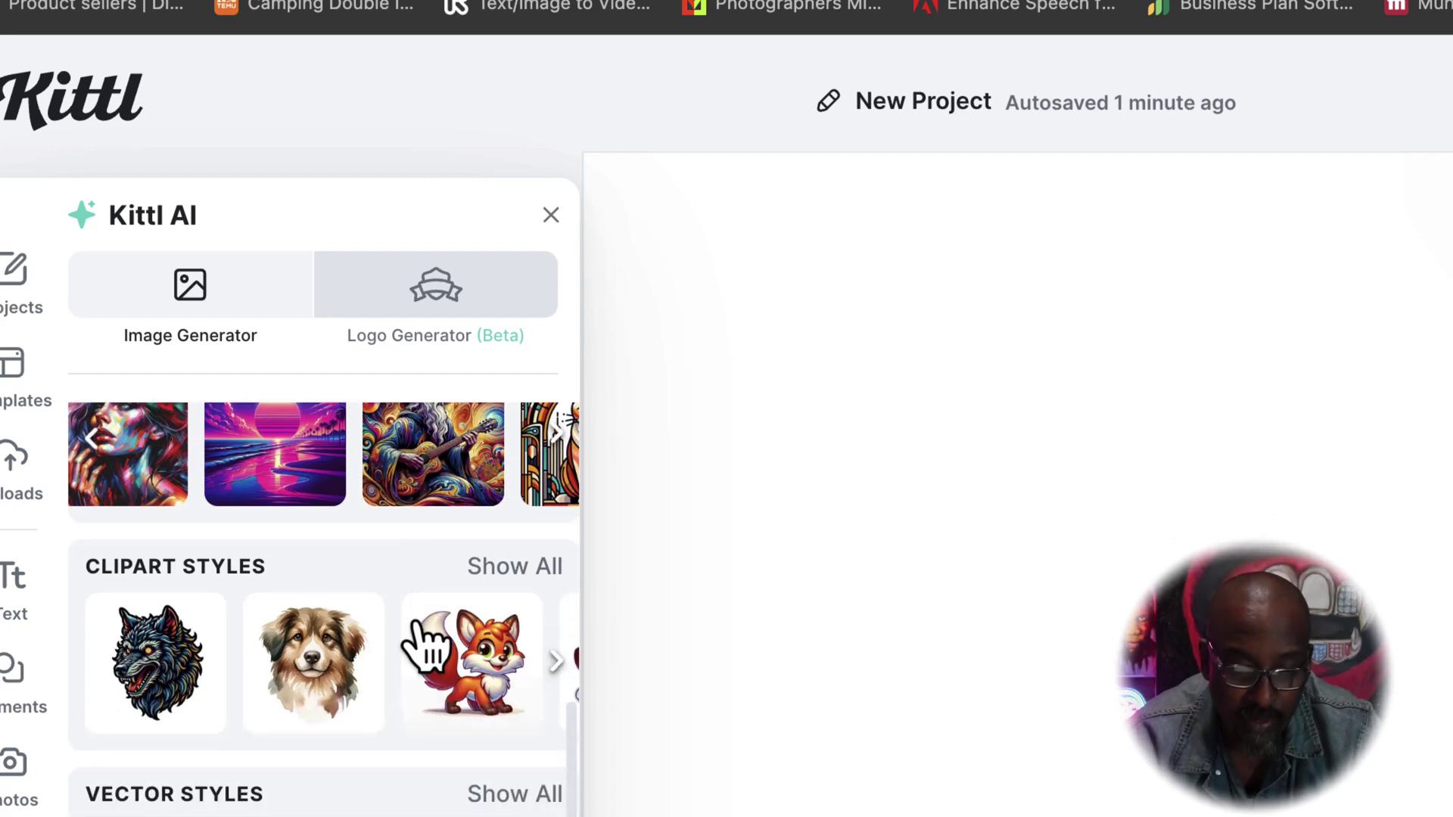
scroll(427, 647, up, 1)
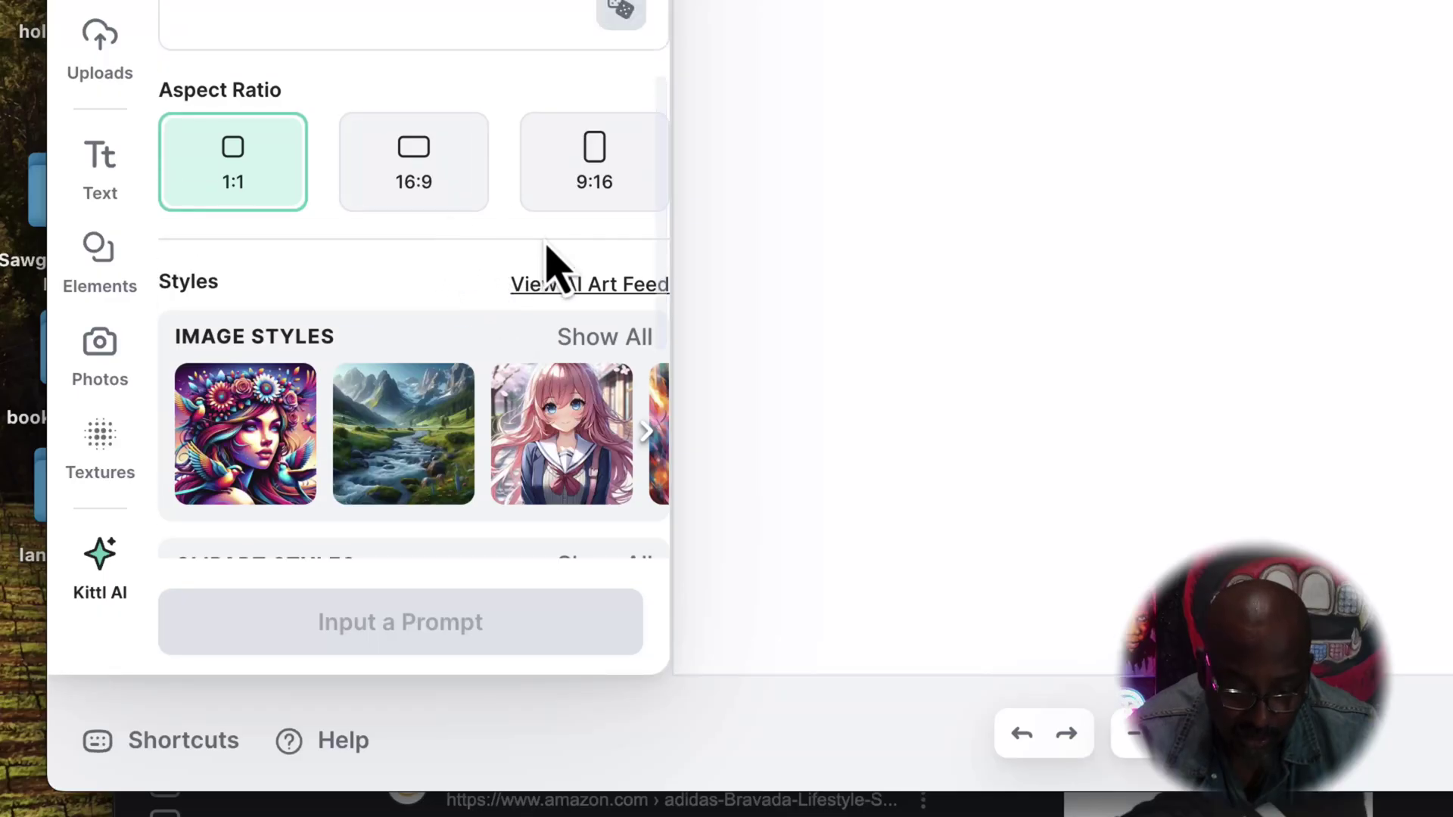
click(598, 339)
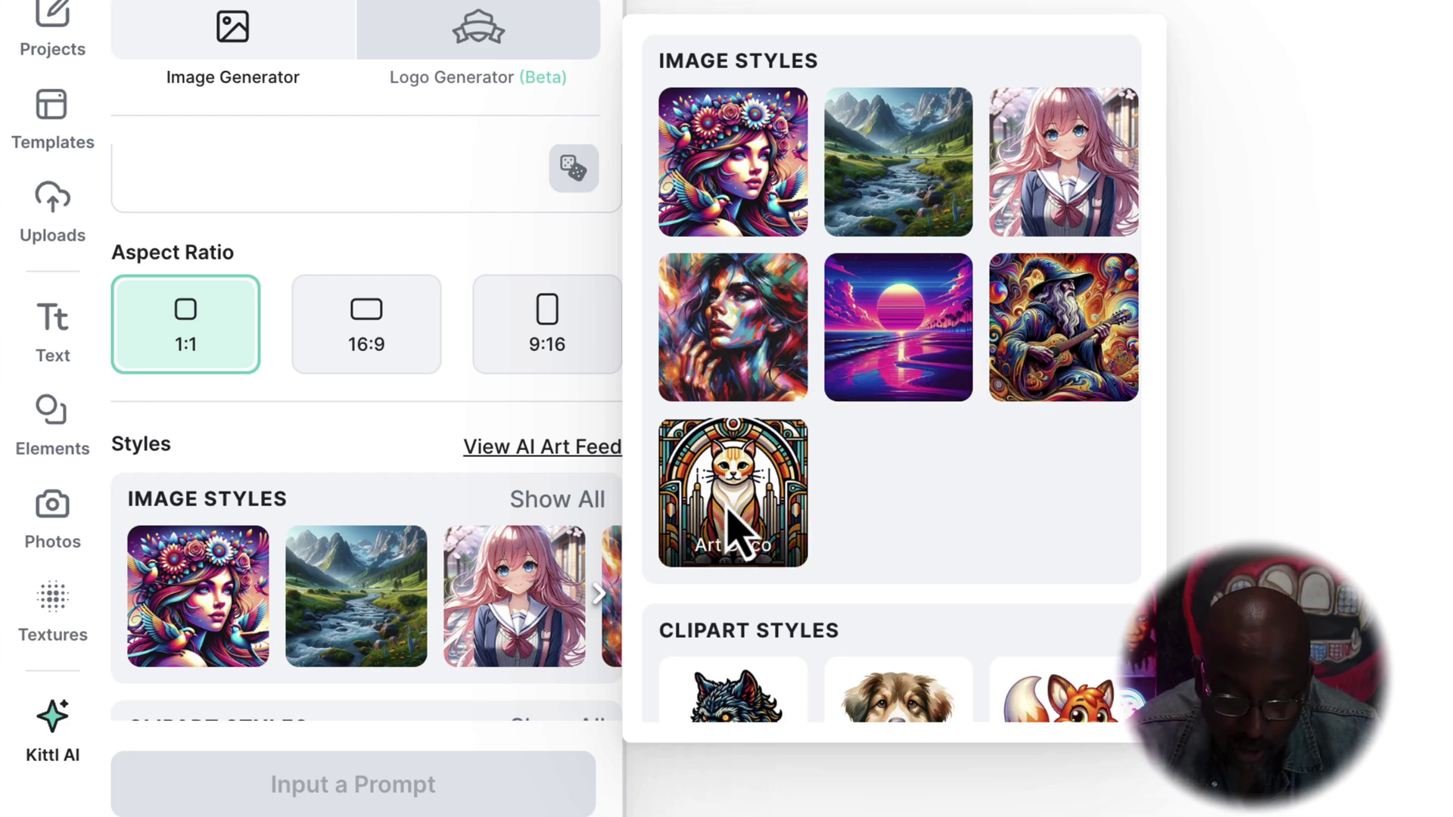
scroll(729, 509, down, 4)
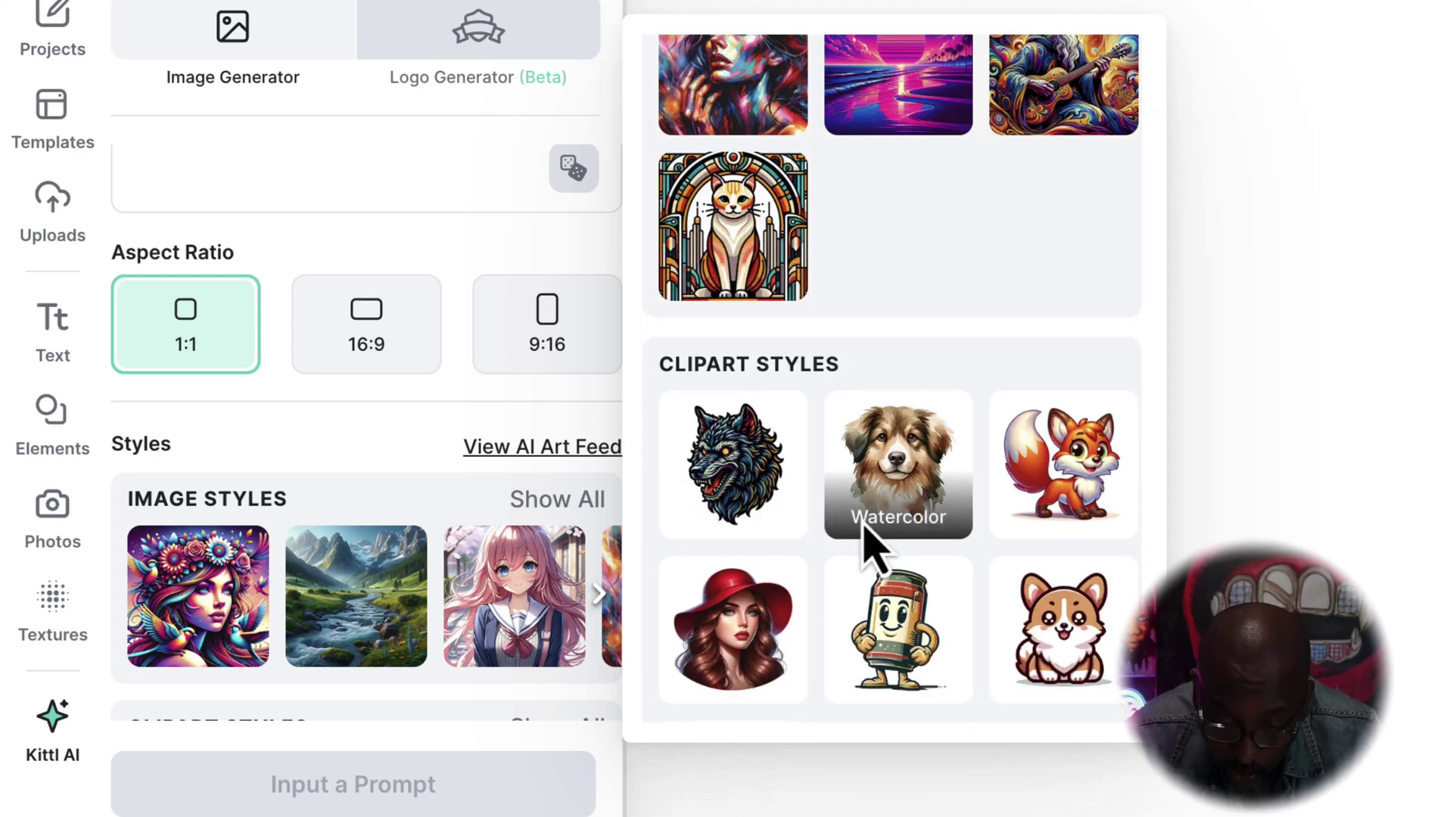
scroll(1067, 548, down, 2)
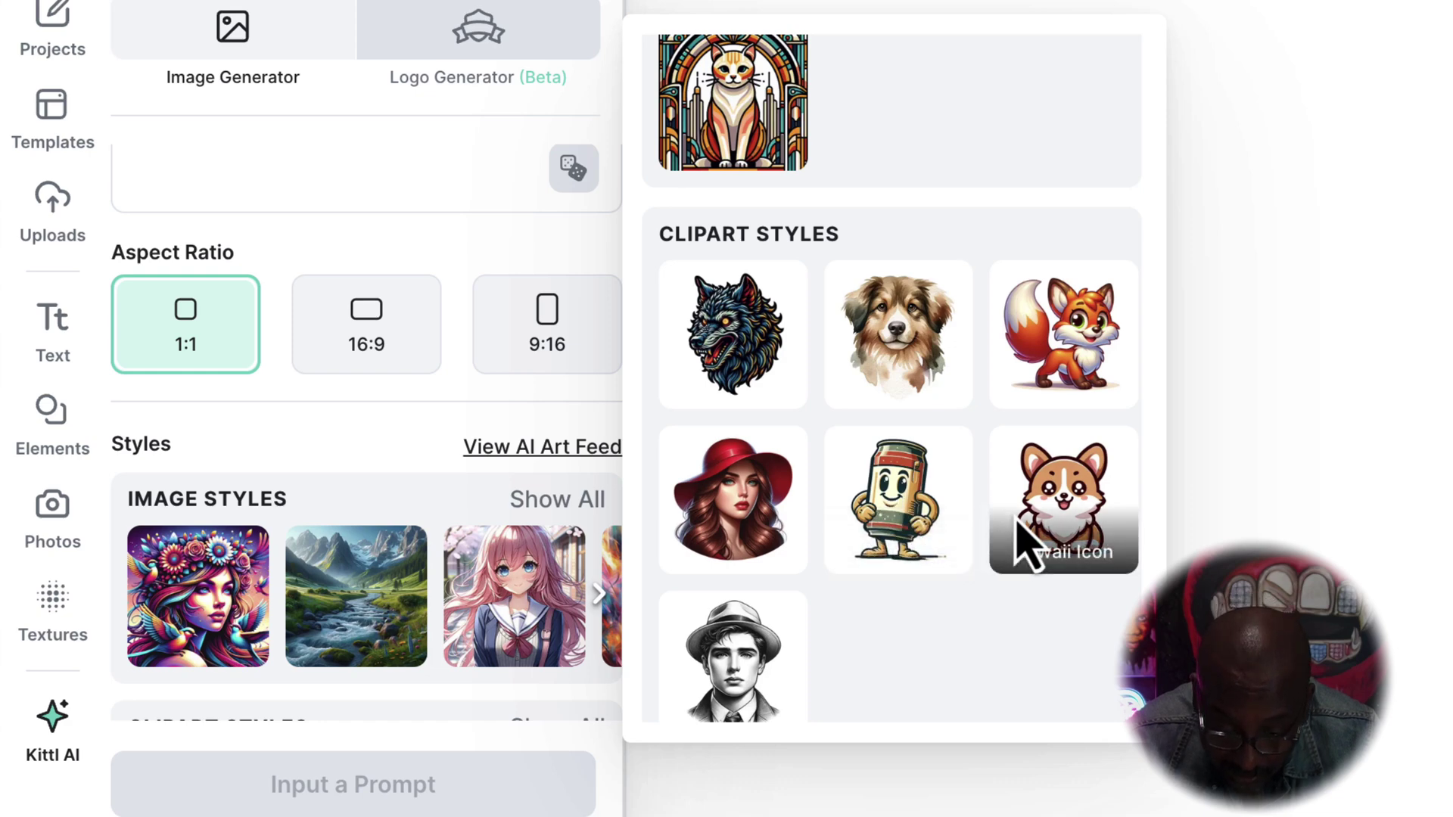
scroll(795, 639, down, 1)
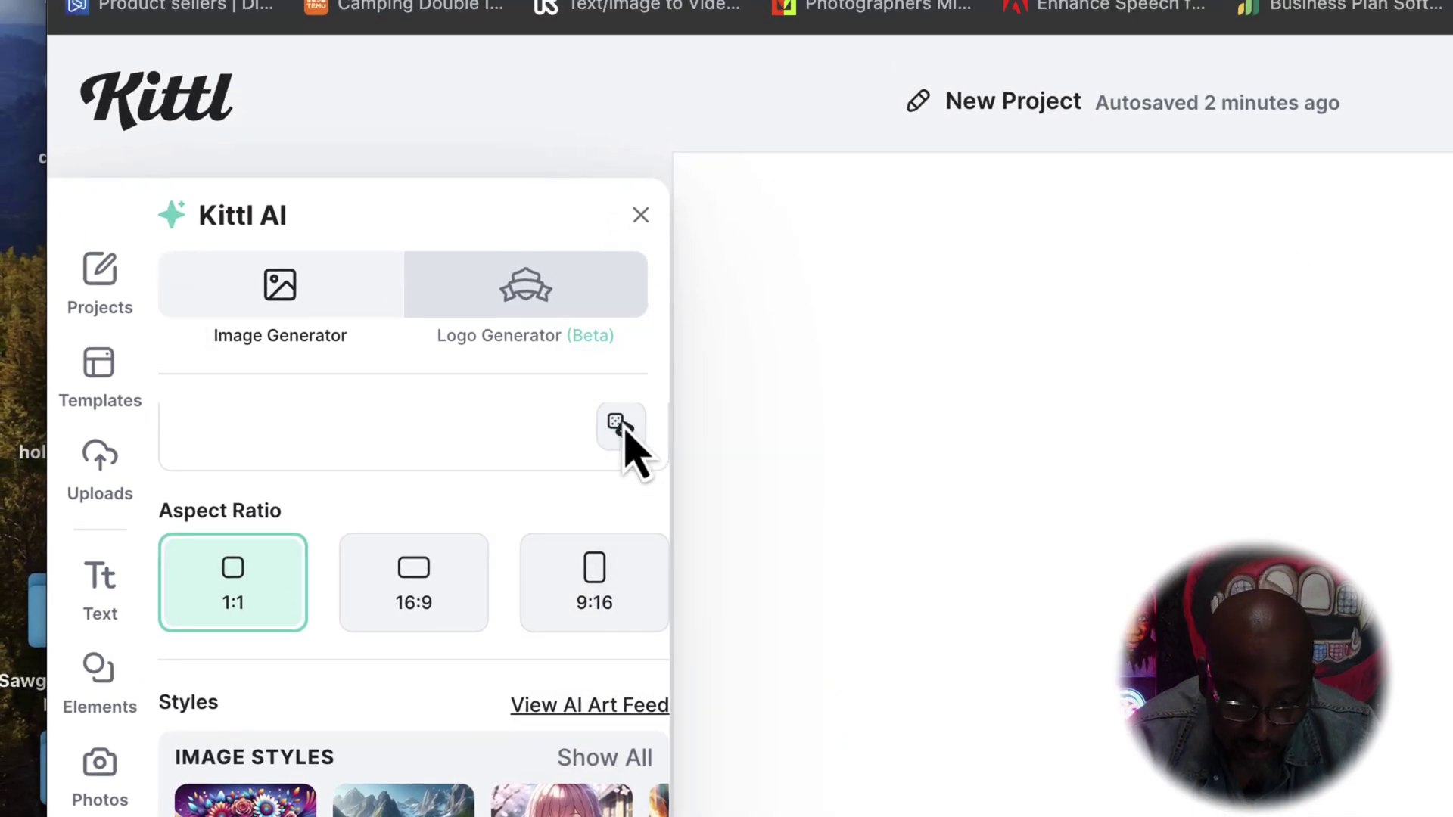
click(651, 428)
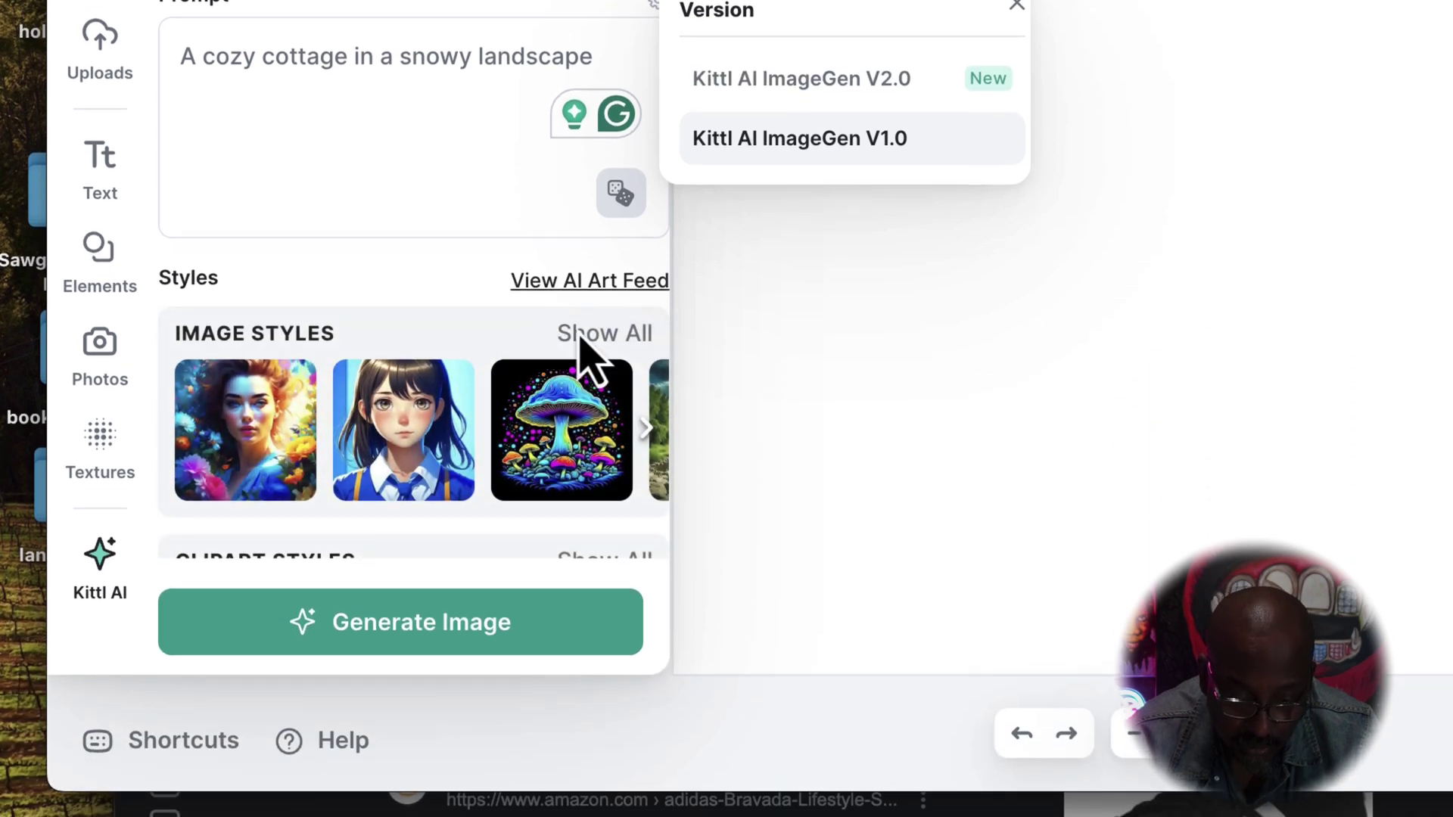
click(595, 477)
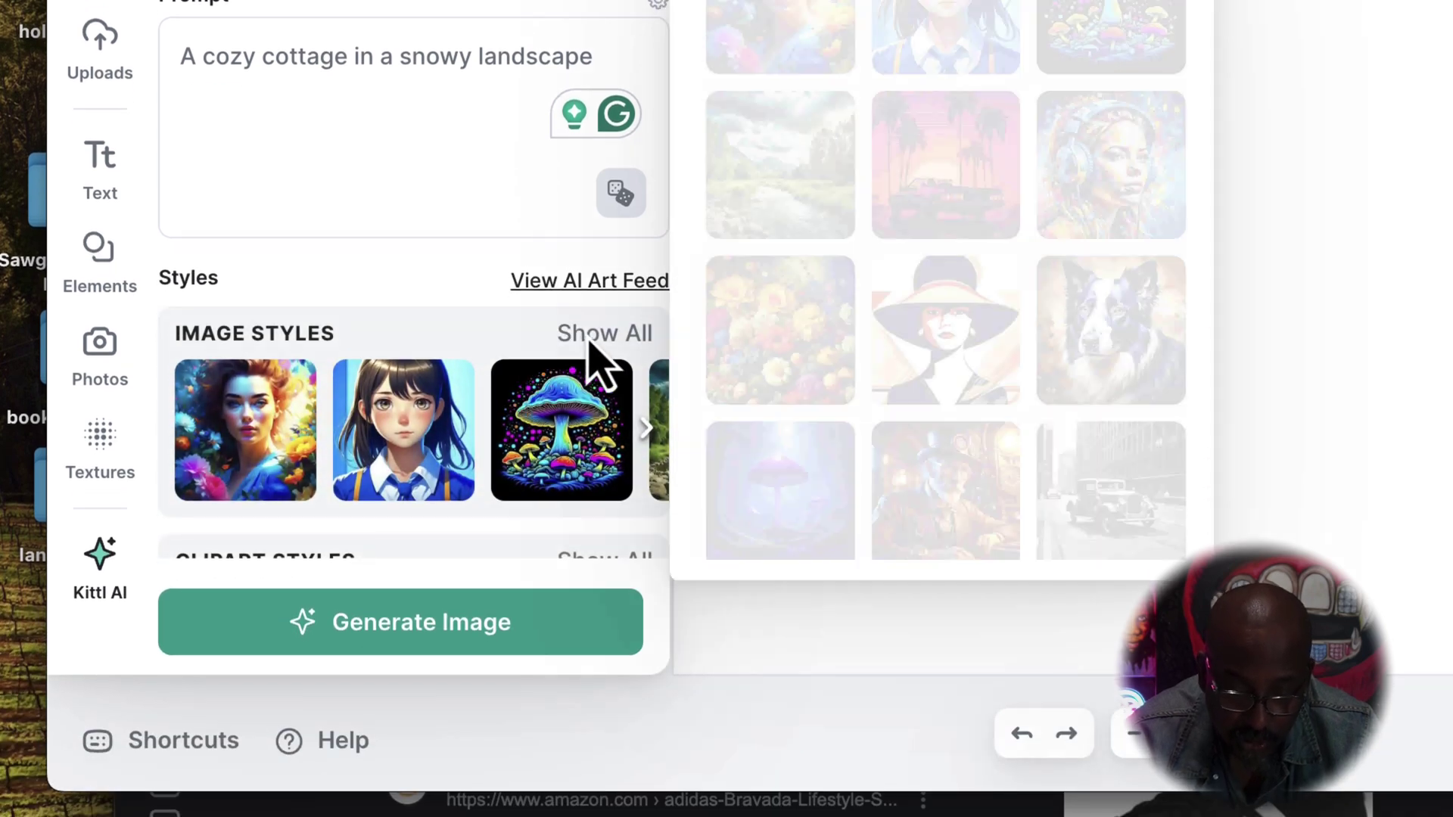
scroll(1033, 136, down, 8)
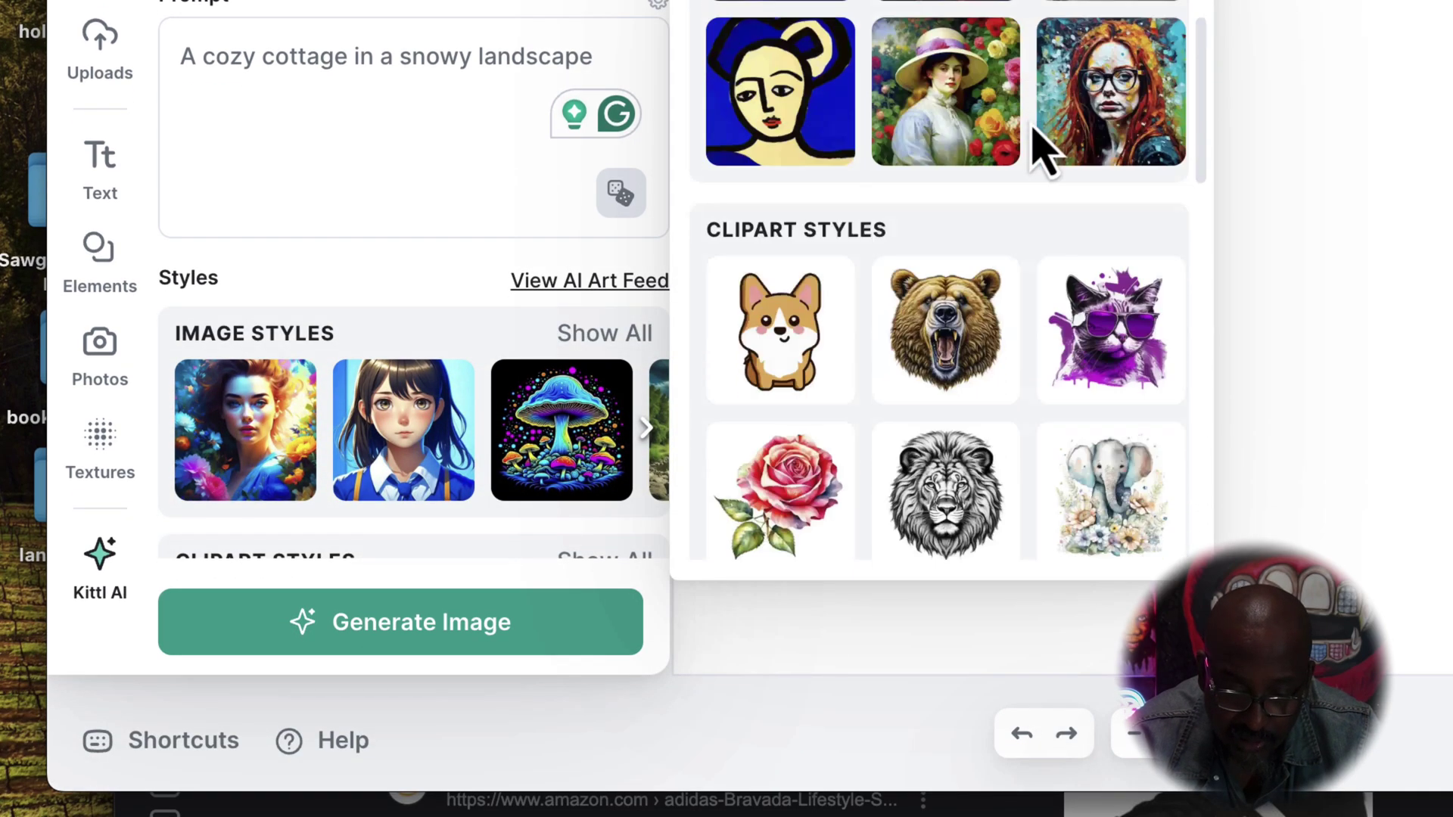
scroll(1043, 152, down, 8)
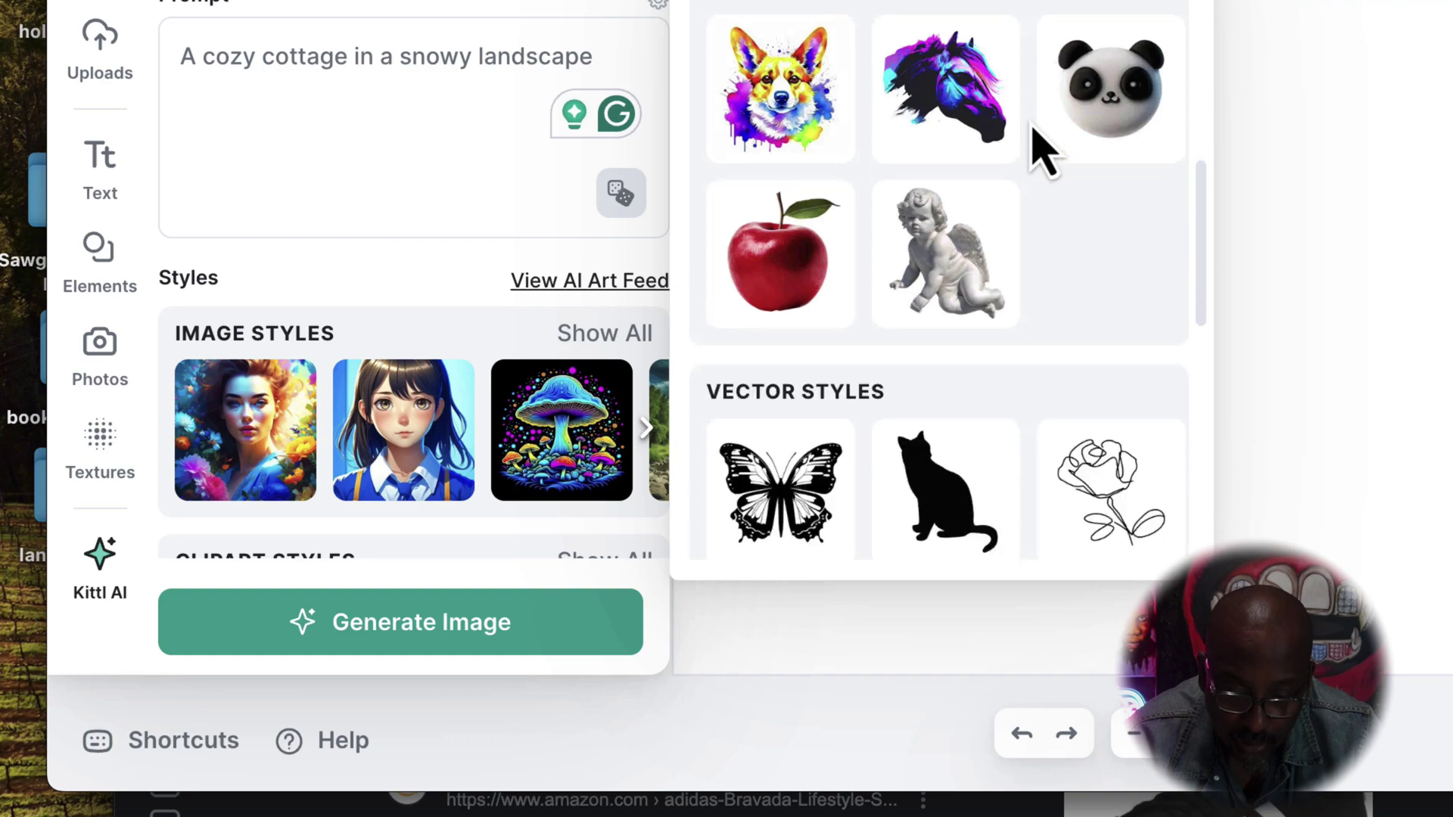
scroll(1043, 152, down, 10)
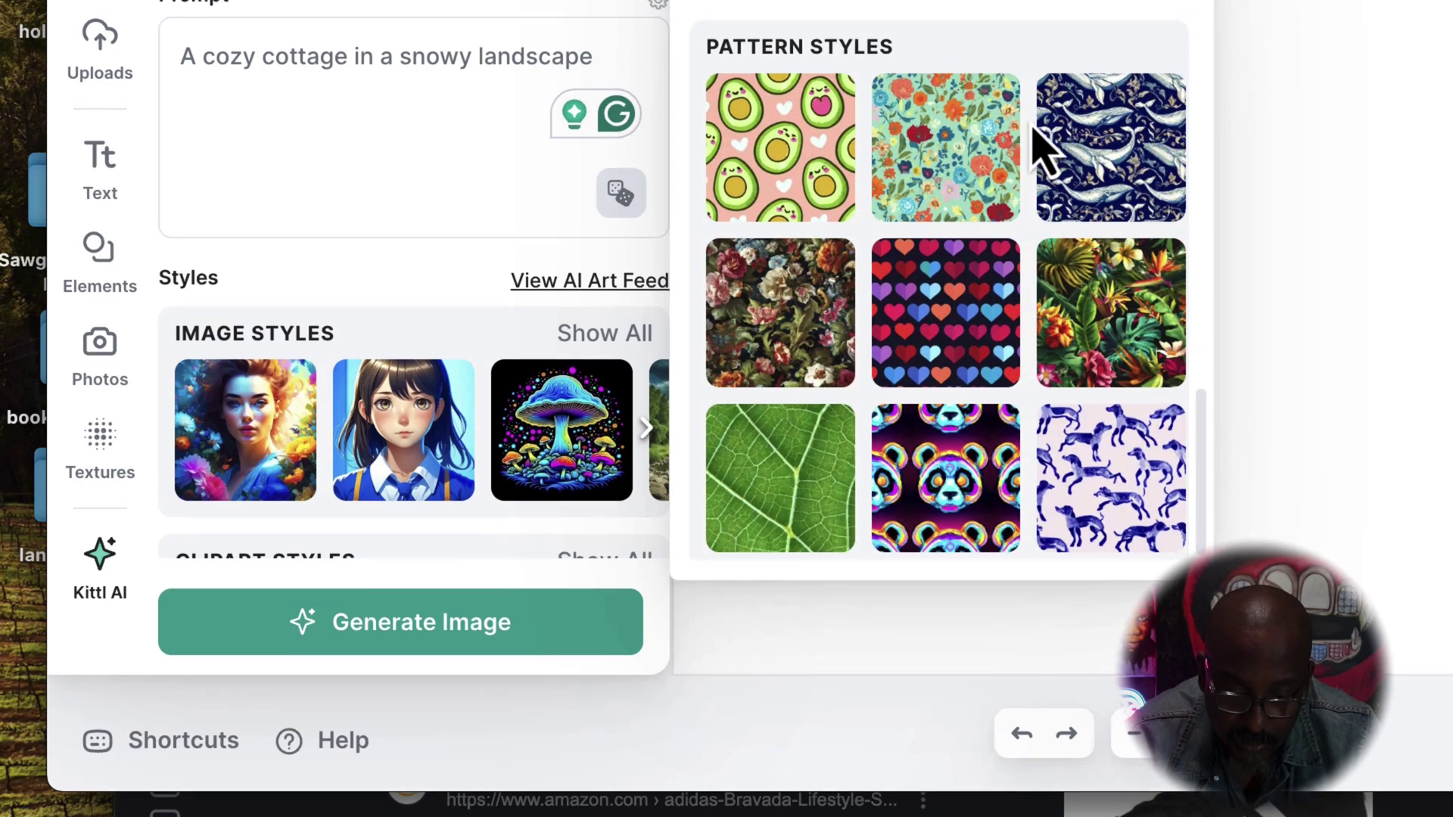
scroll(1040, 148, up, 3)
scroll(1038, 146, down, 3)
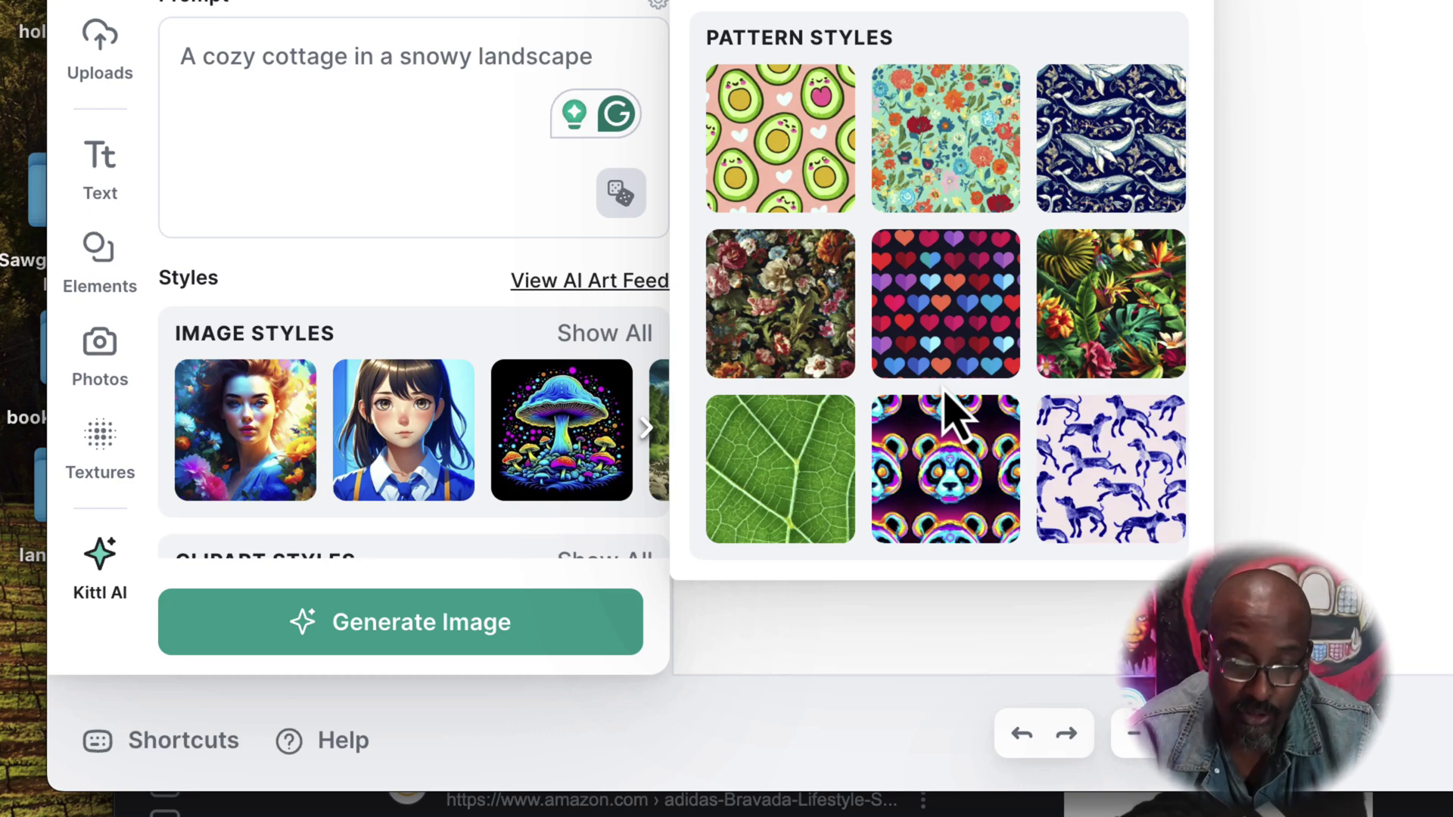
scroll(955, 414, up, 10)
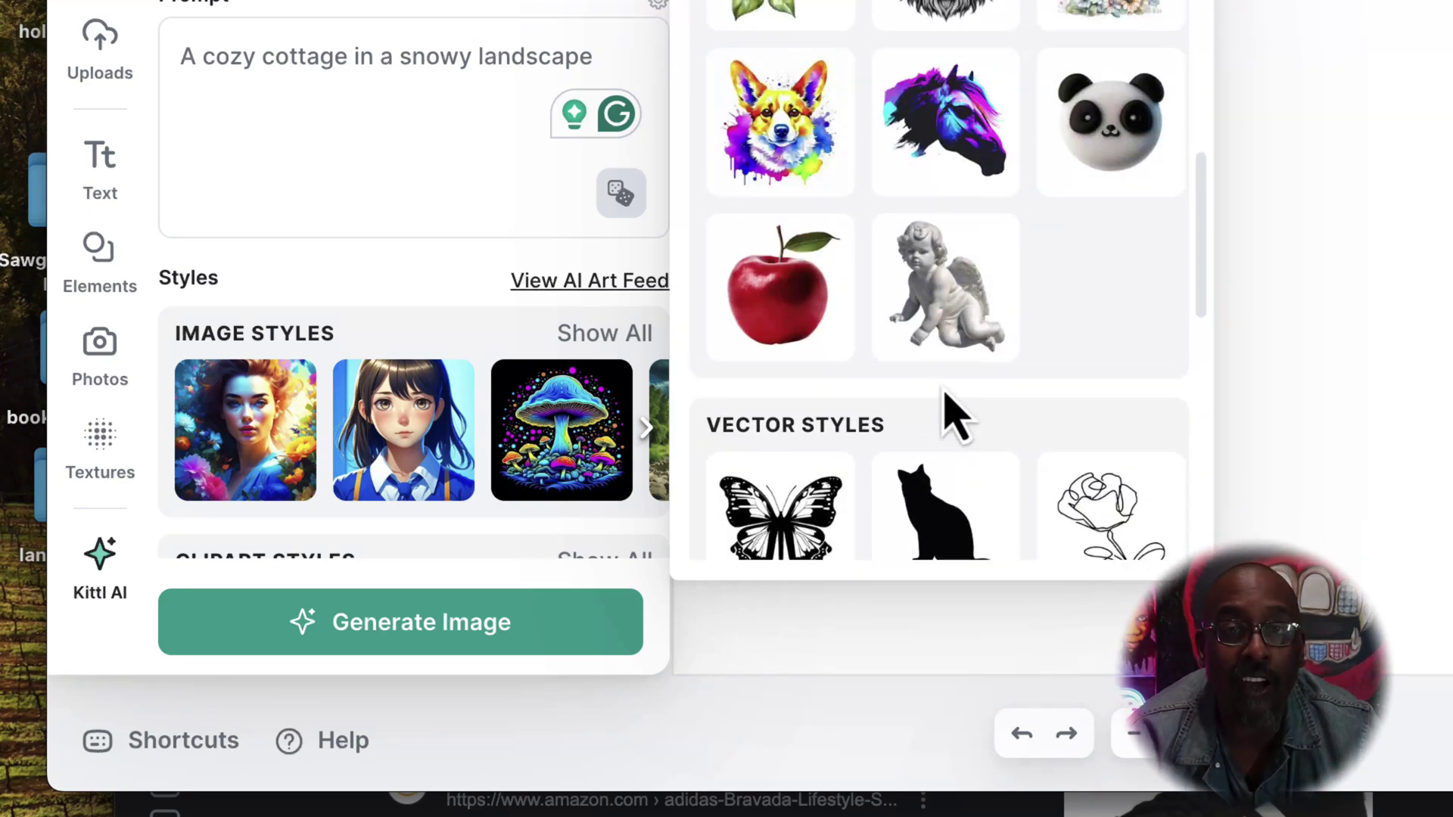
scroll(955, 415, up, 5)
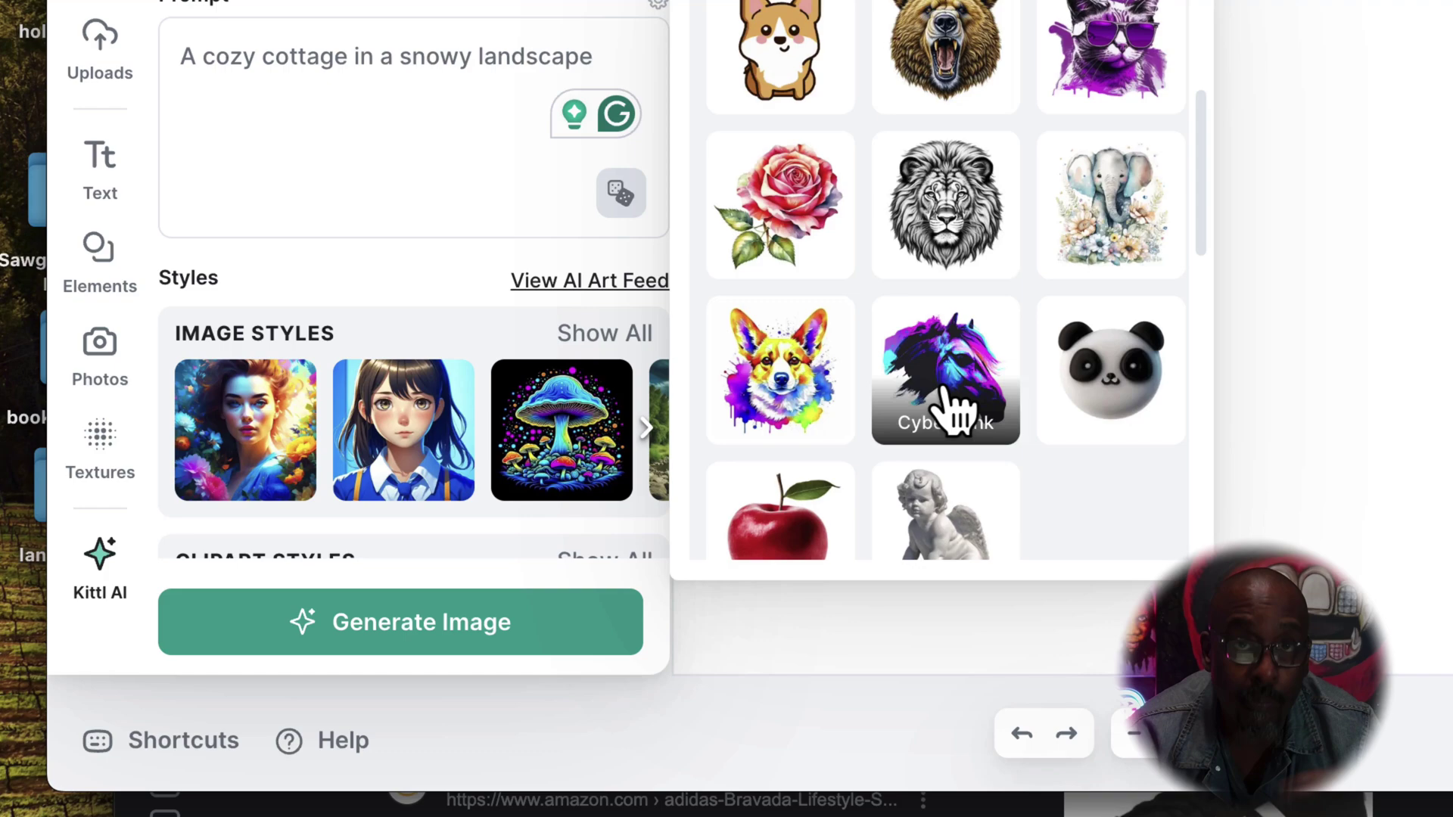
scroll(946, 412, up, 1)
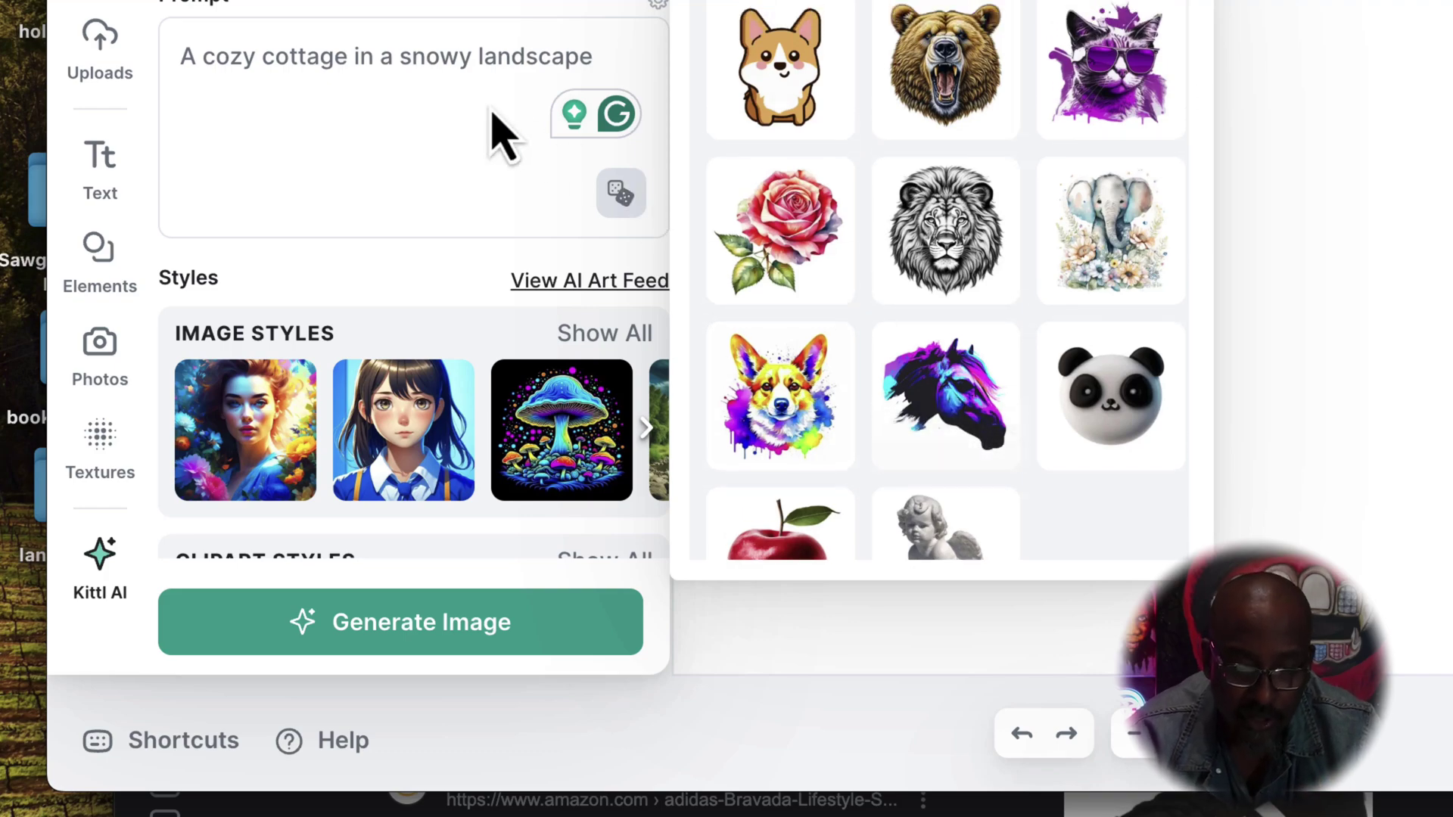
scroll(788, 162, up, 10)
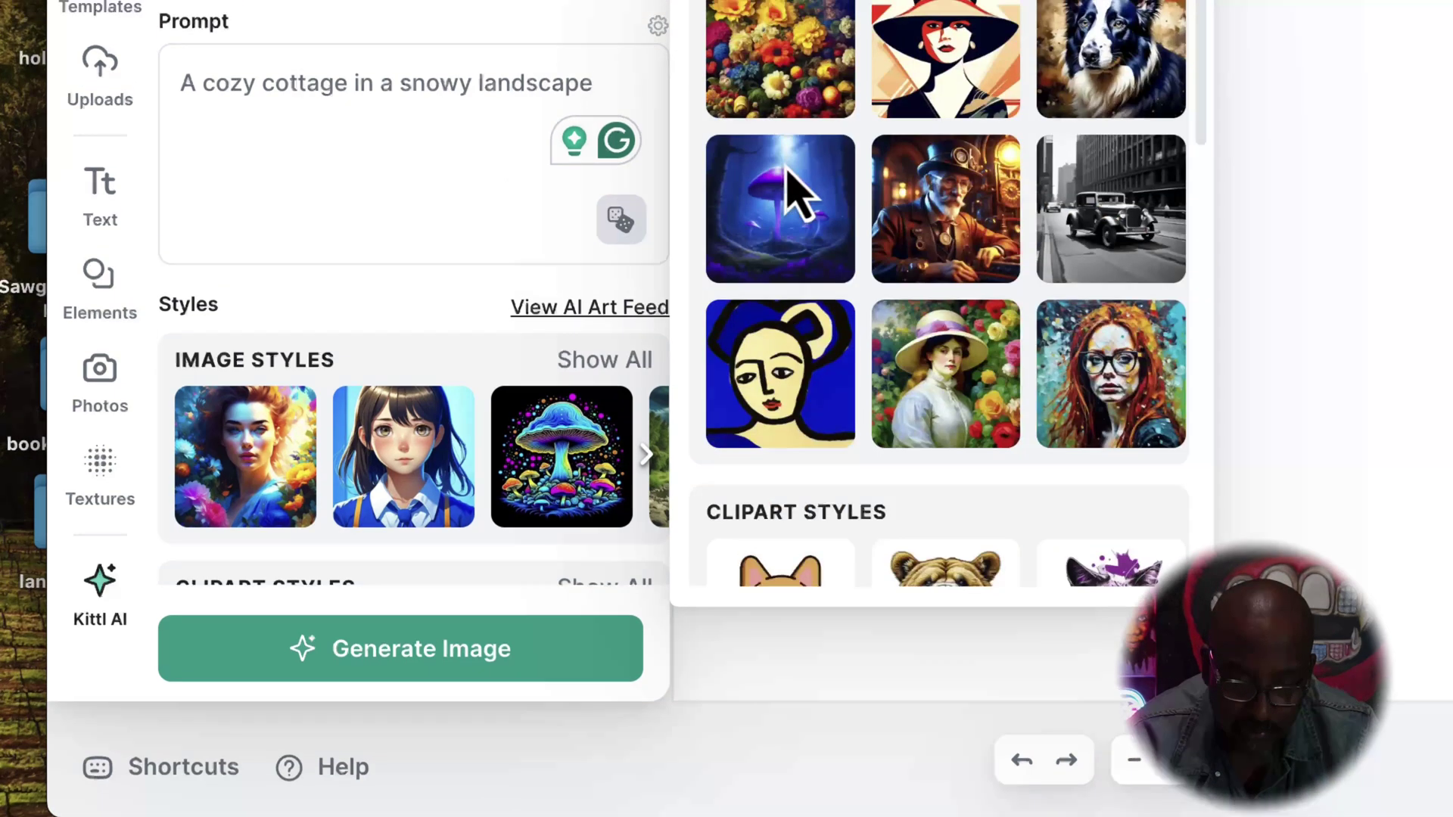
Step: Switch the AI image generator to Kittl AI ImageGen V2.0
click(658, 25)
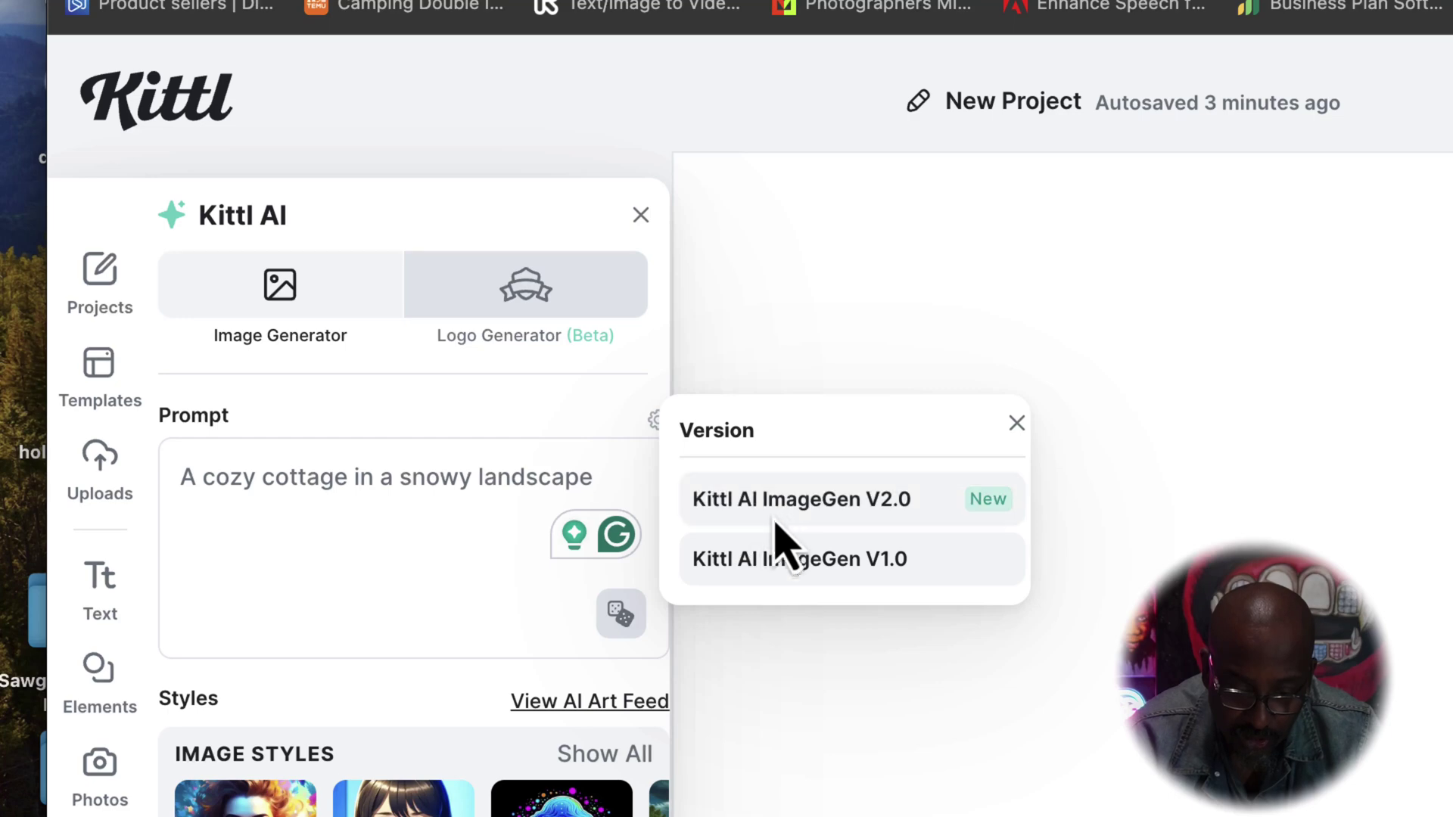
click(782, 516)
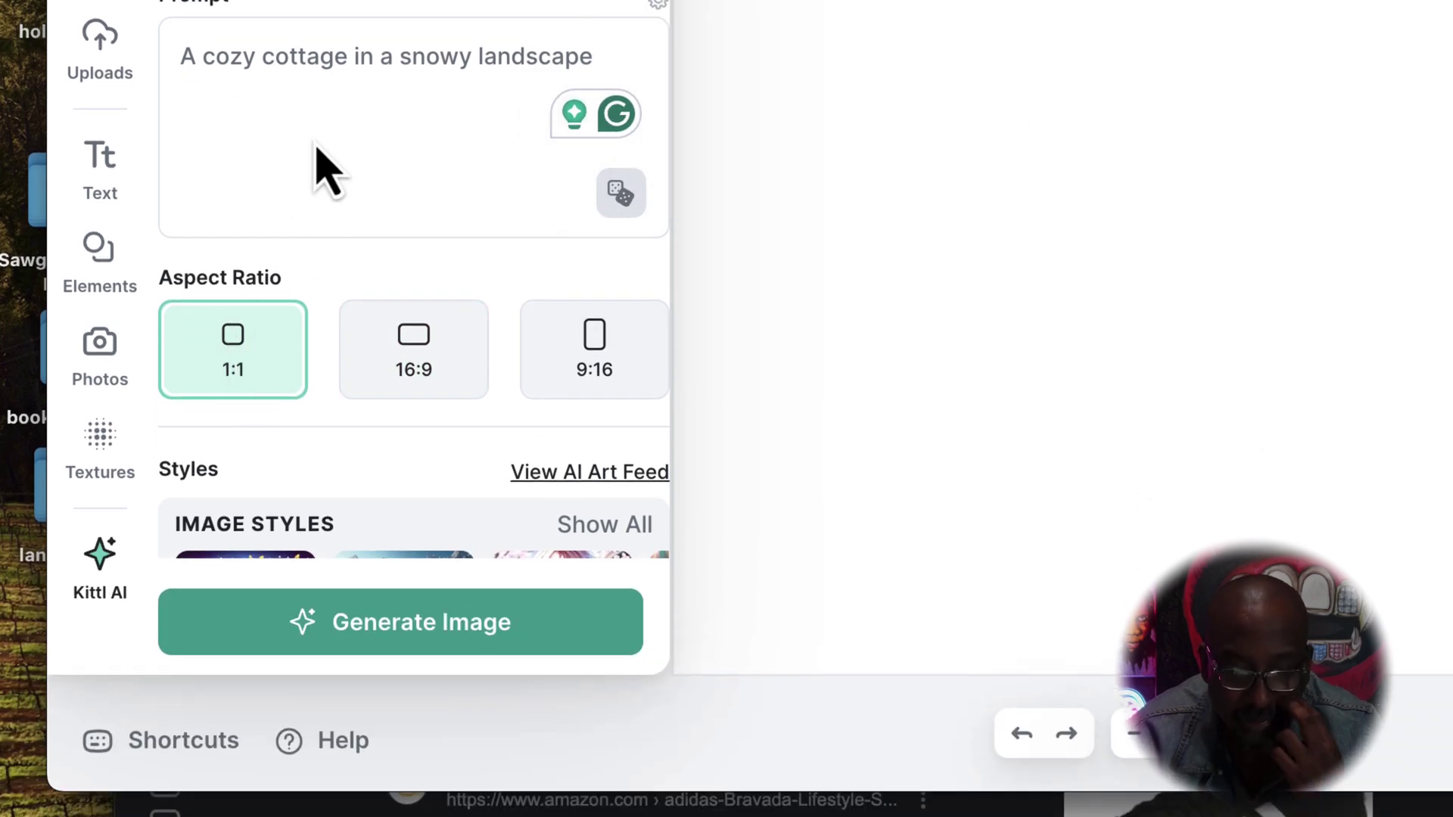
scroll(317, 118, down, 5)
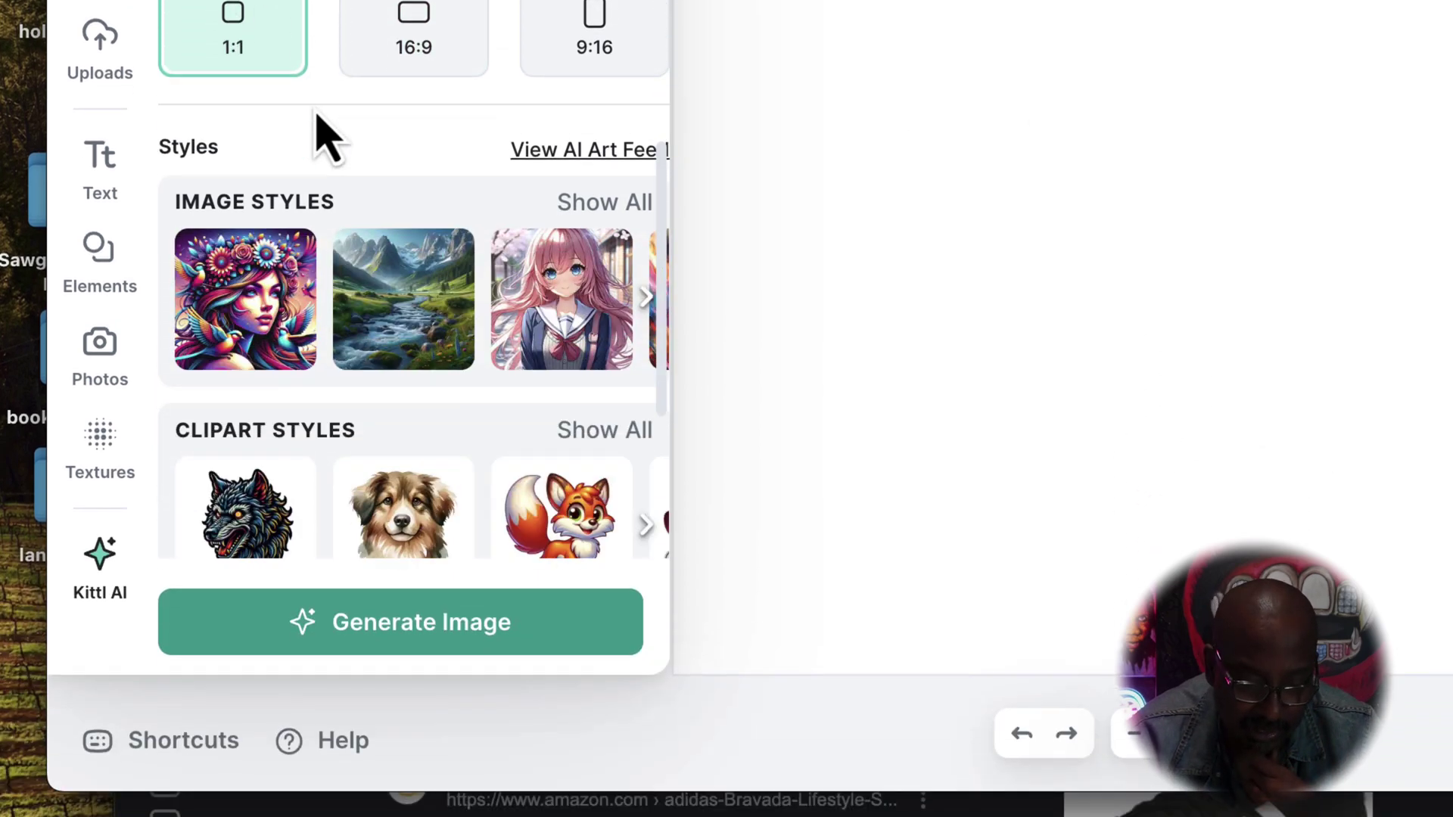
scroll(314, 151, up, 5)
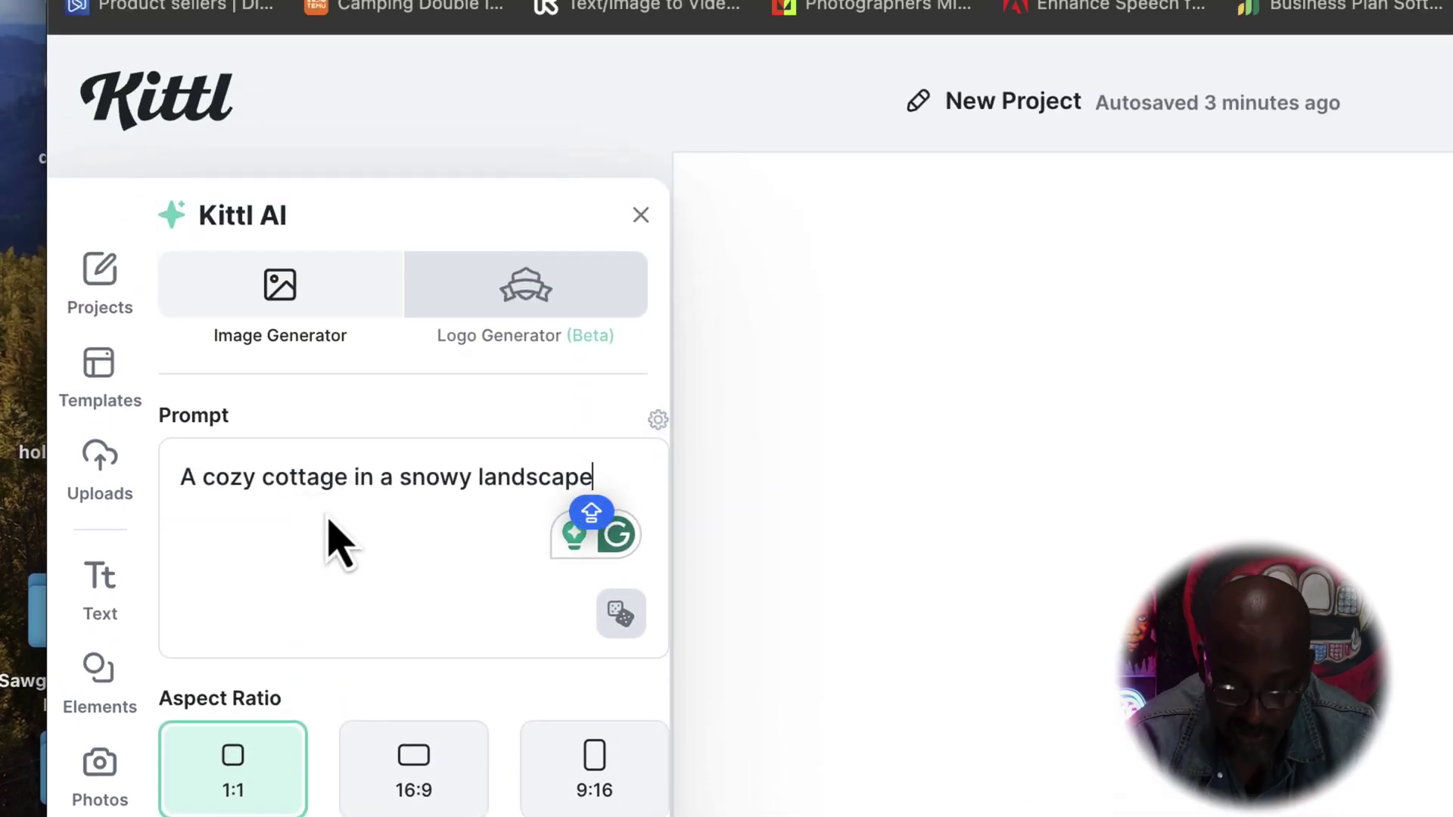
Step: Replace the old prompt with 'Flaming skull t-shirt graphic'
text(SKU)
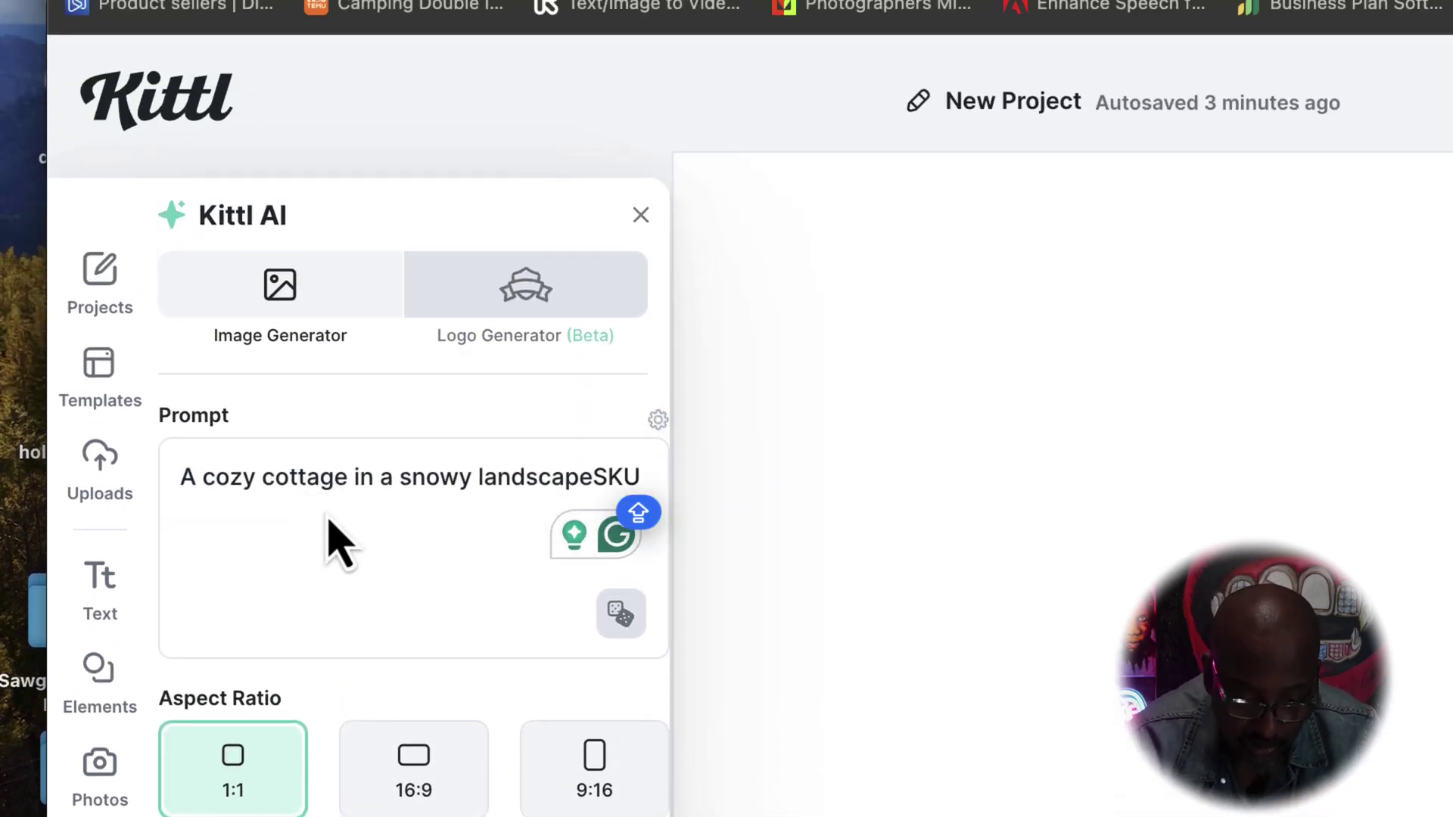
key(super+a)
key(BackSpace)
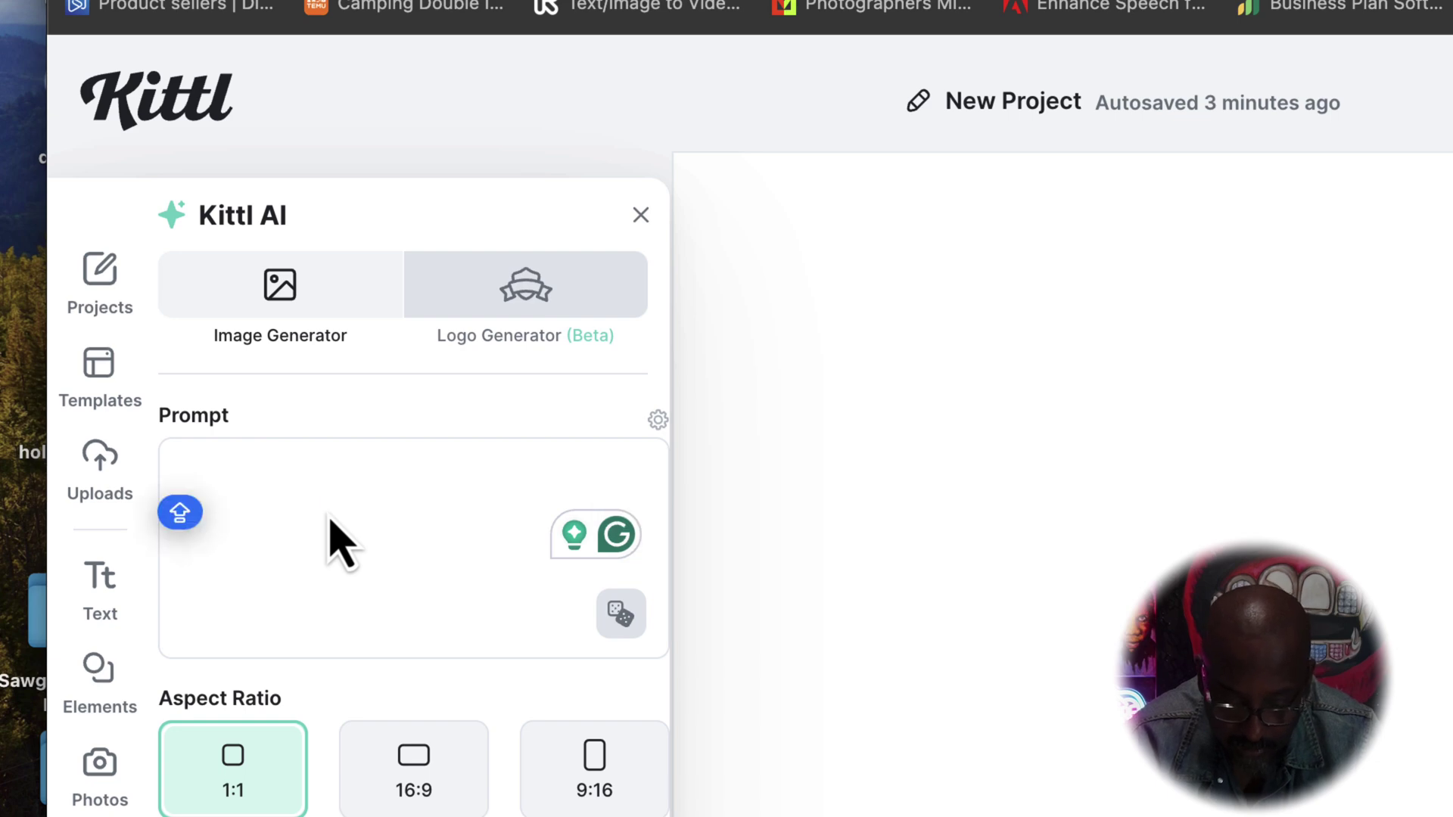
text(F)
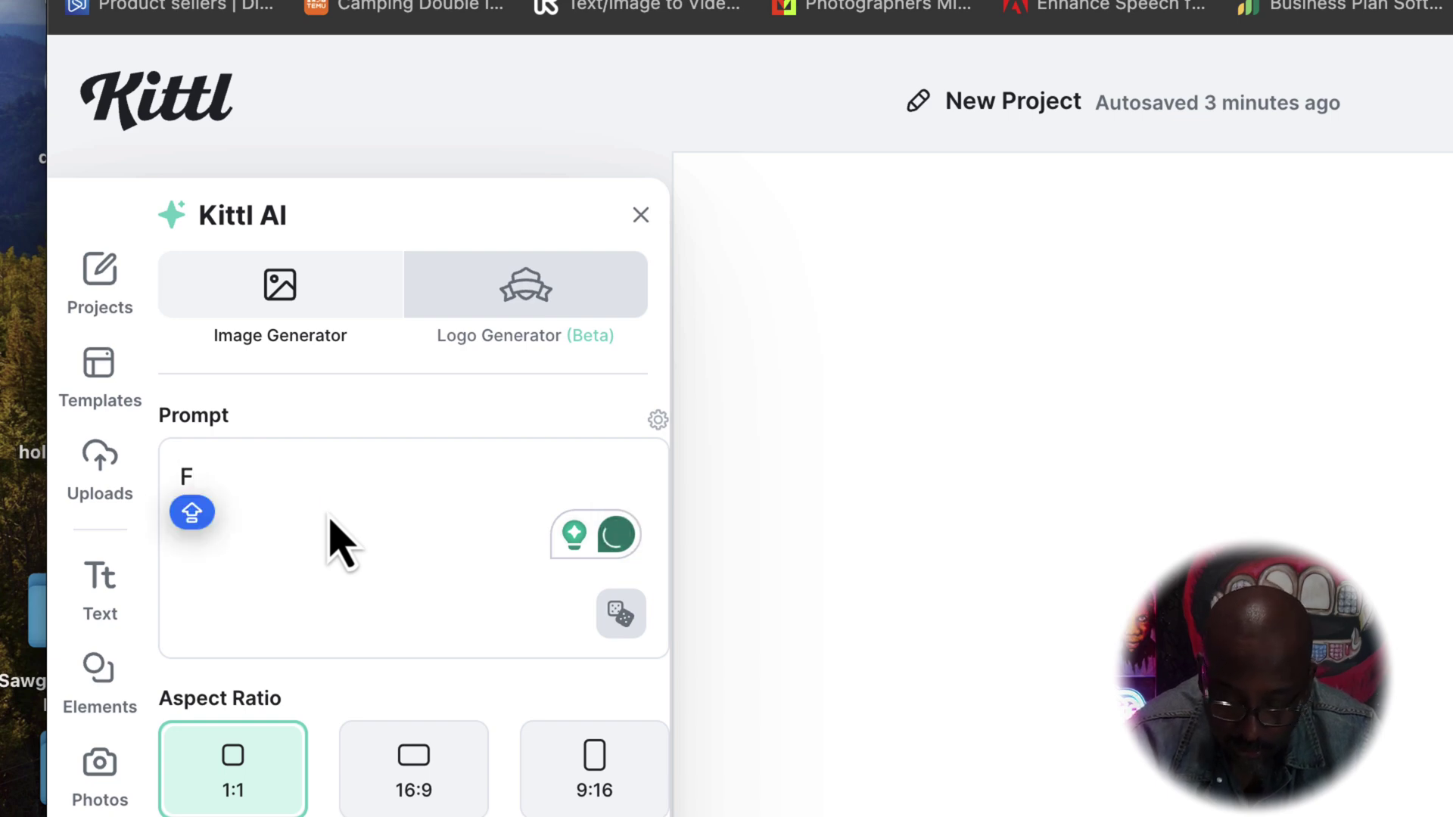
text(LAMIN)
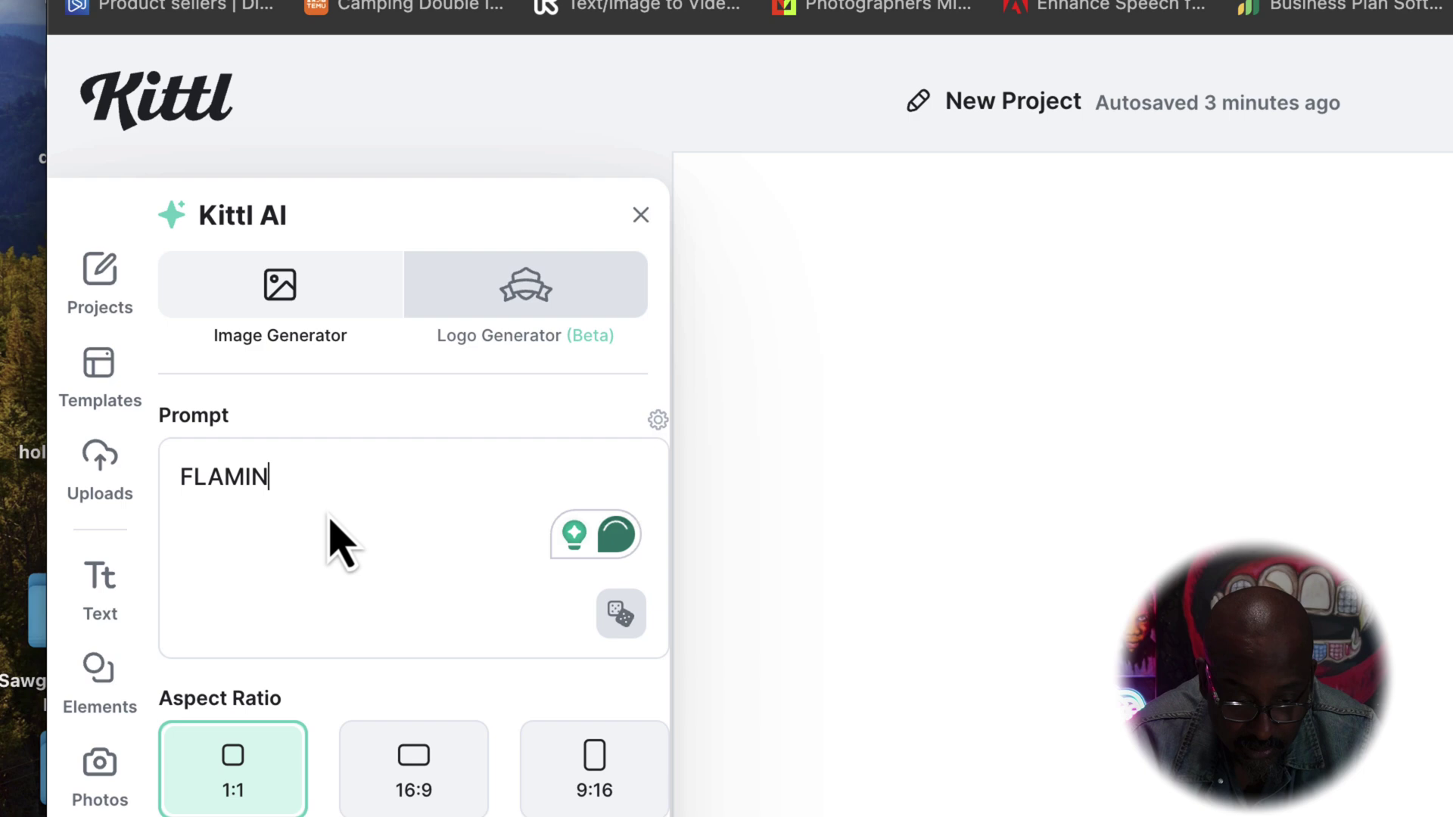
text(G)
key(BackSpace)
key(BackSpace)
key(BackSpace)
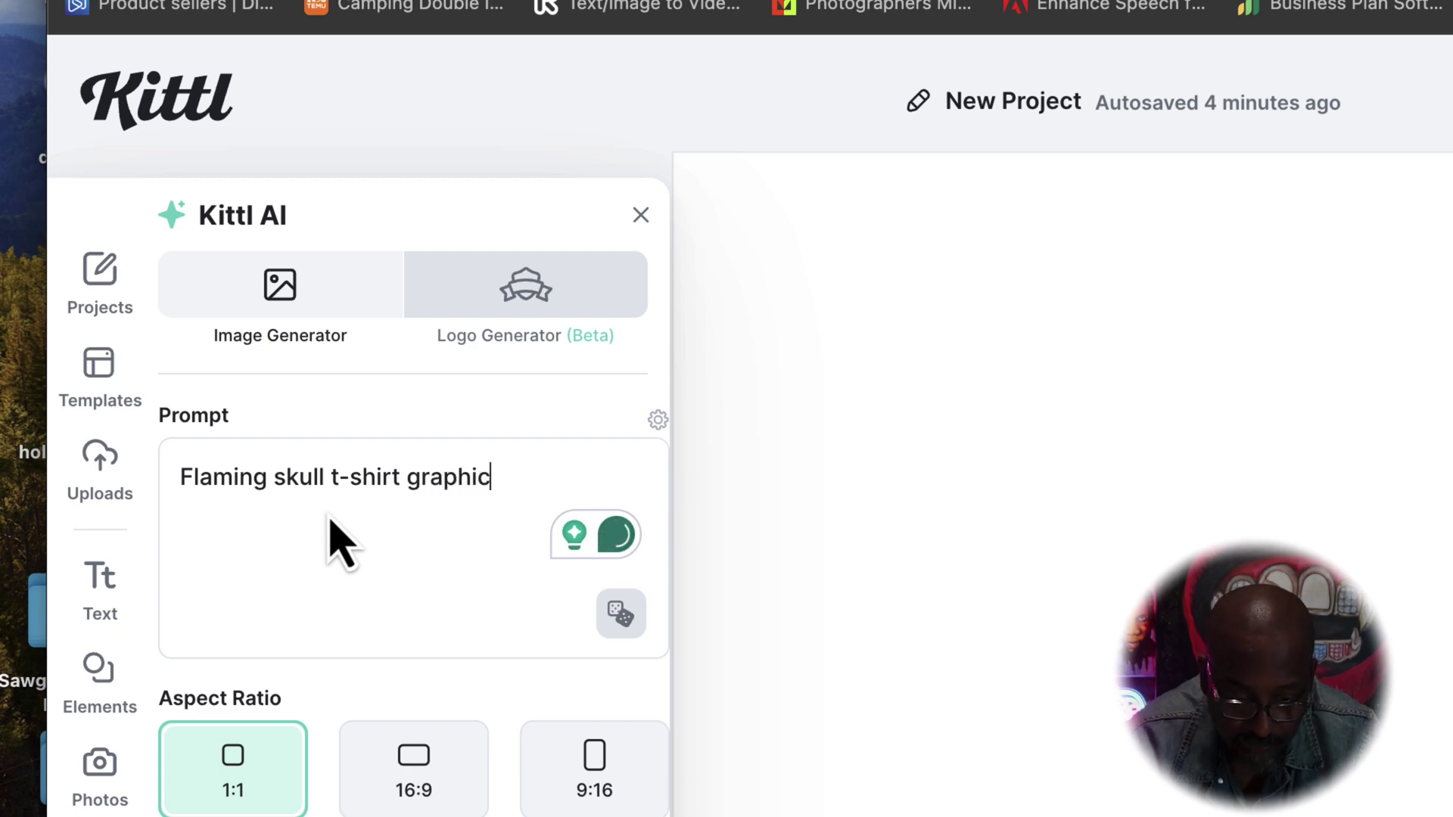
Step: Generate the flaming skull graphic in the Watercolor clipart style onto the artboard
scroll(211, 707, down, 5)
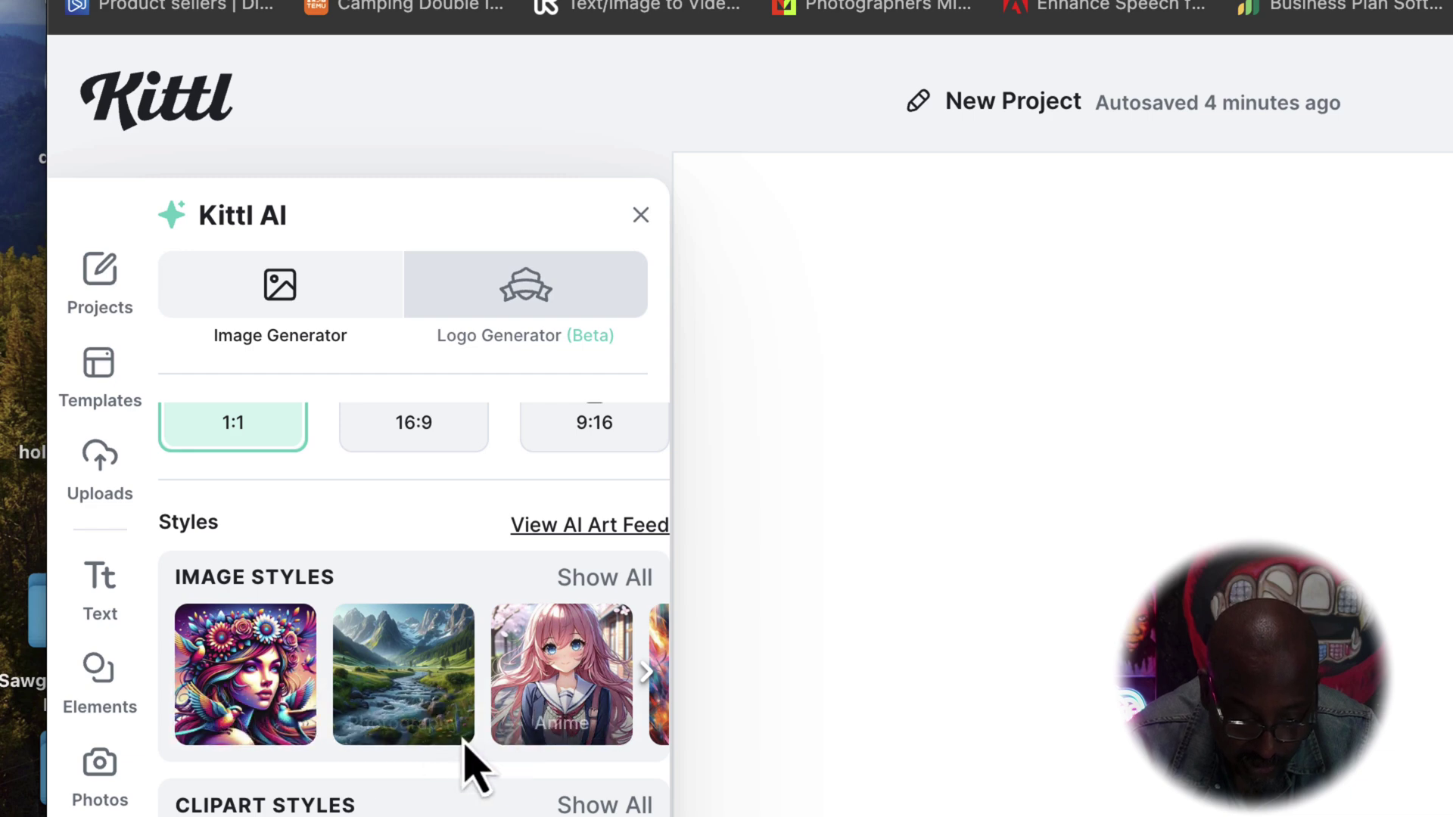
scroll(469, 768, down, 3)
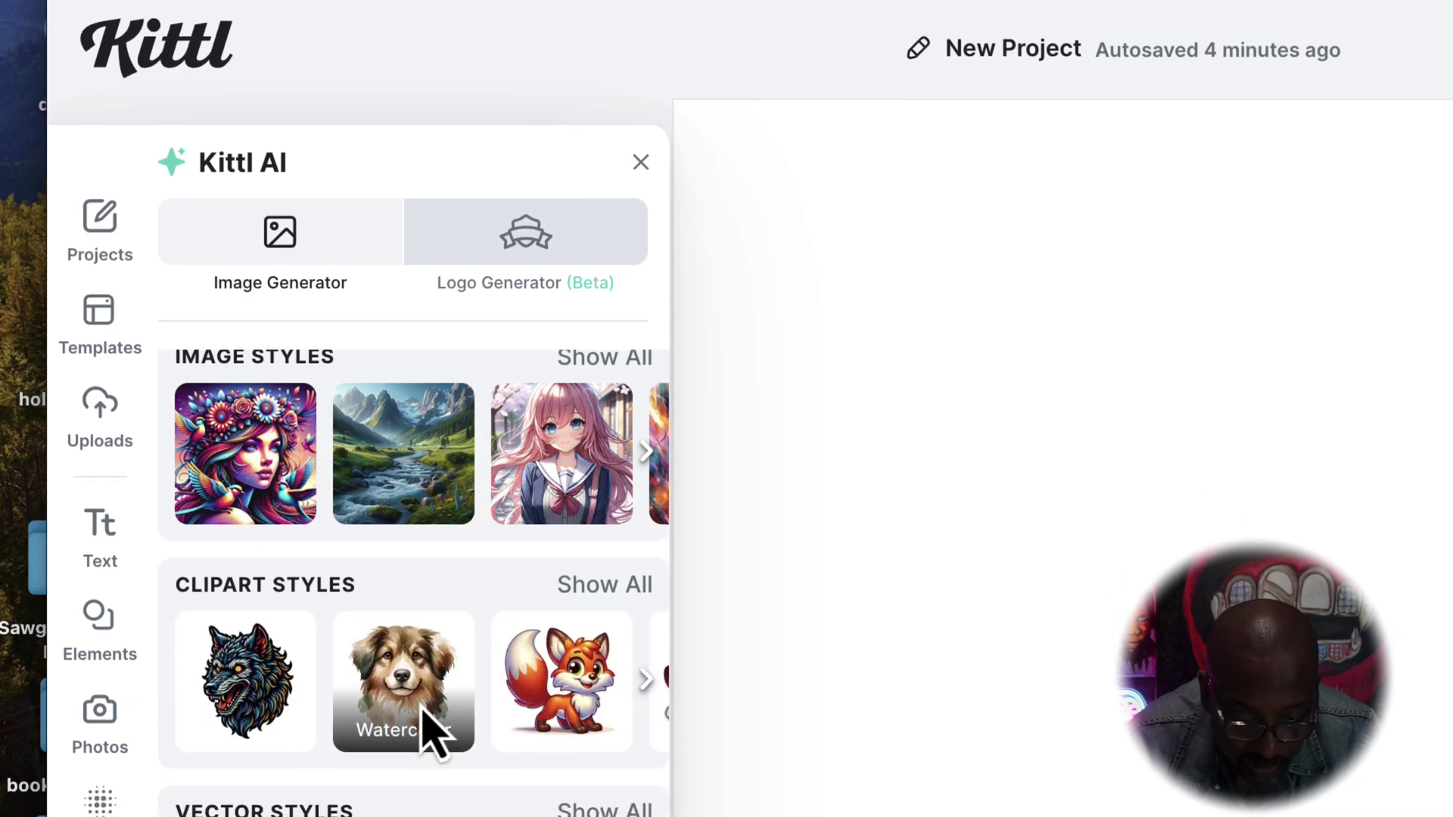
scroll(436, 726, down, 1)
click(424, 700)
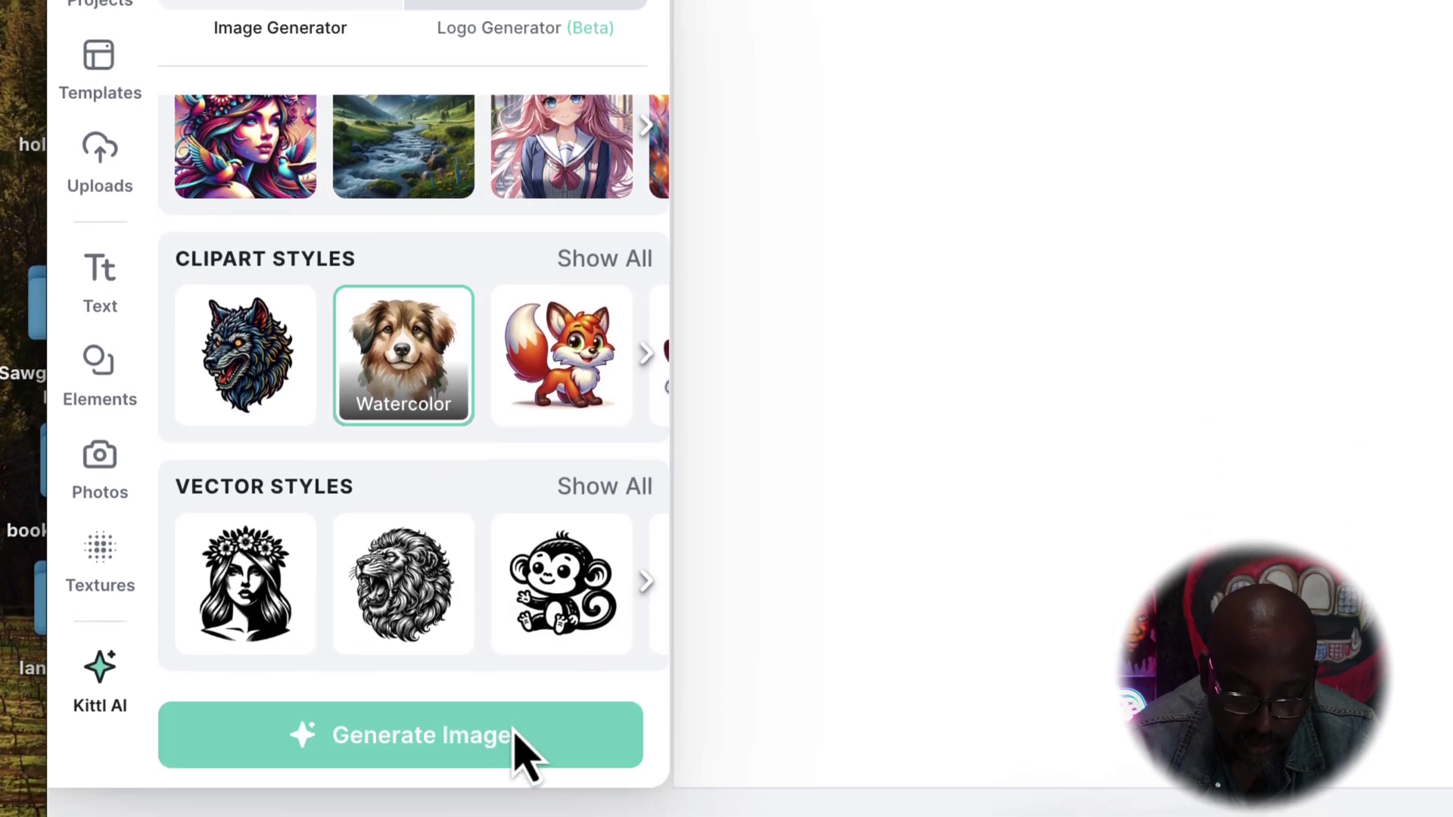
click(517, 741)
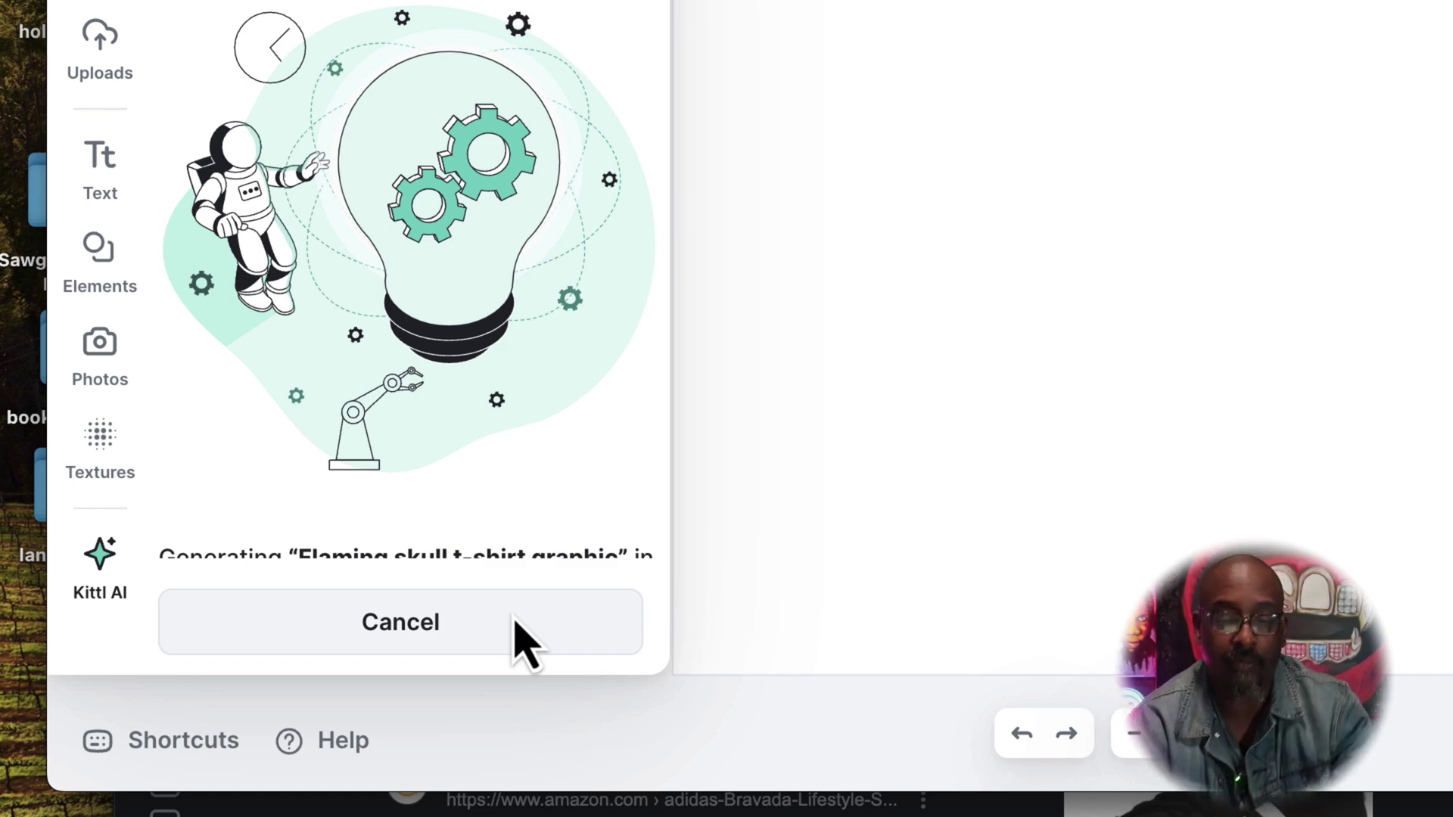
scroll(486, 560, down, 3)
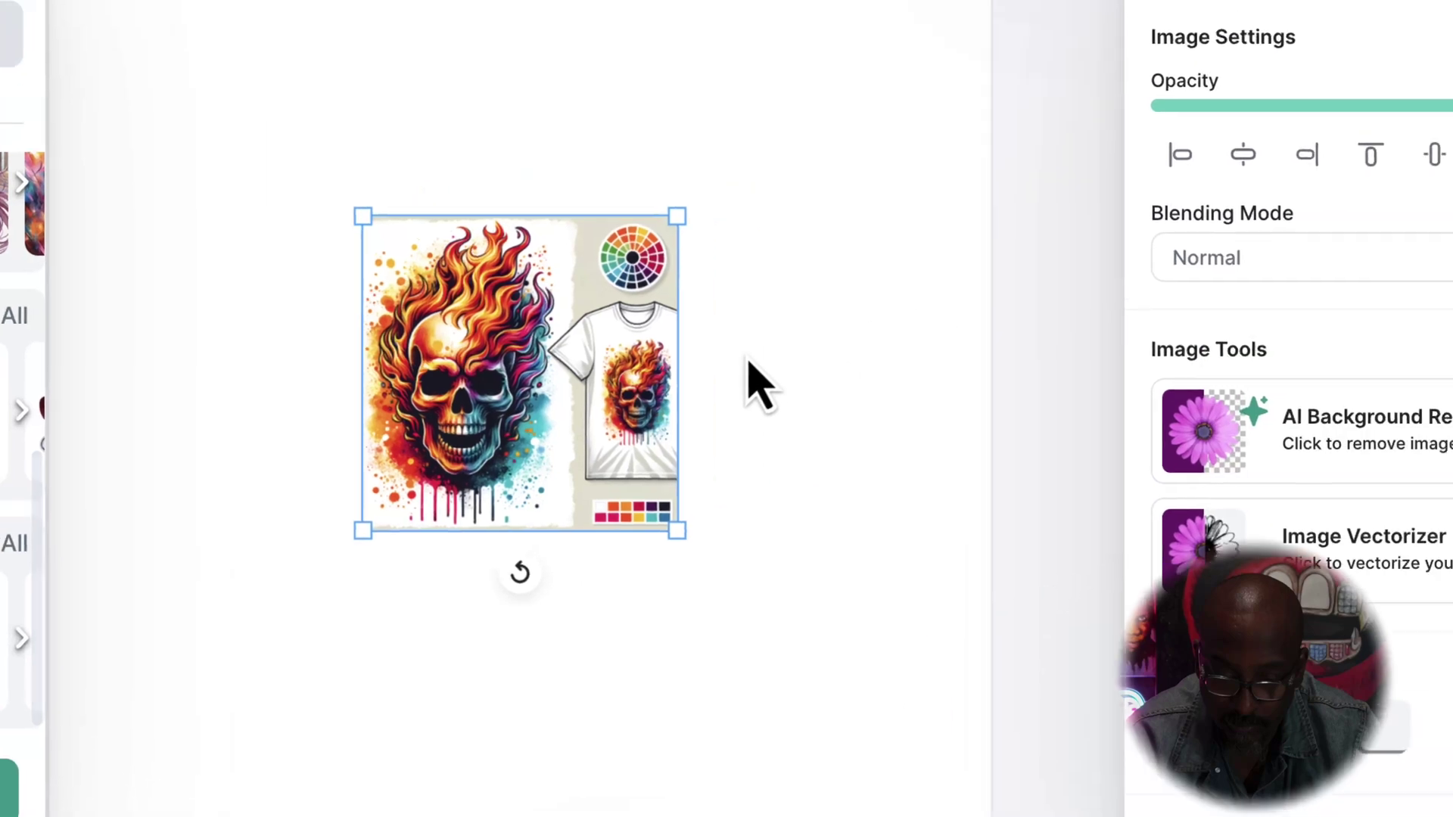
Step: Enlarge and reposition the Watercolor flaming skull image so it fills the artboard
click(1341, 231)
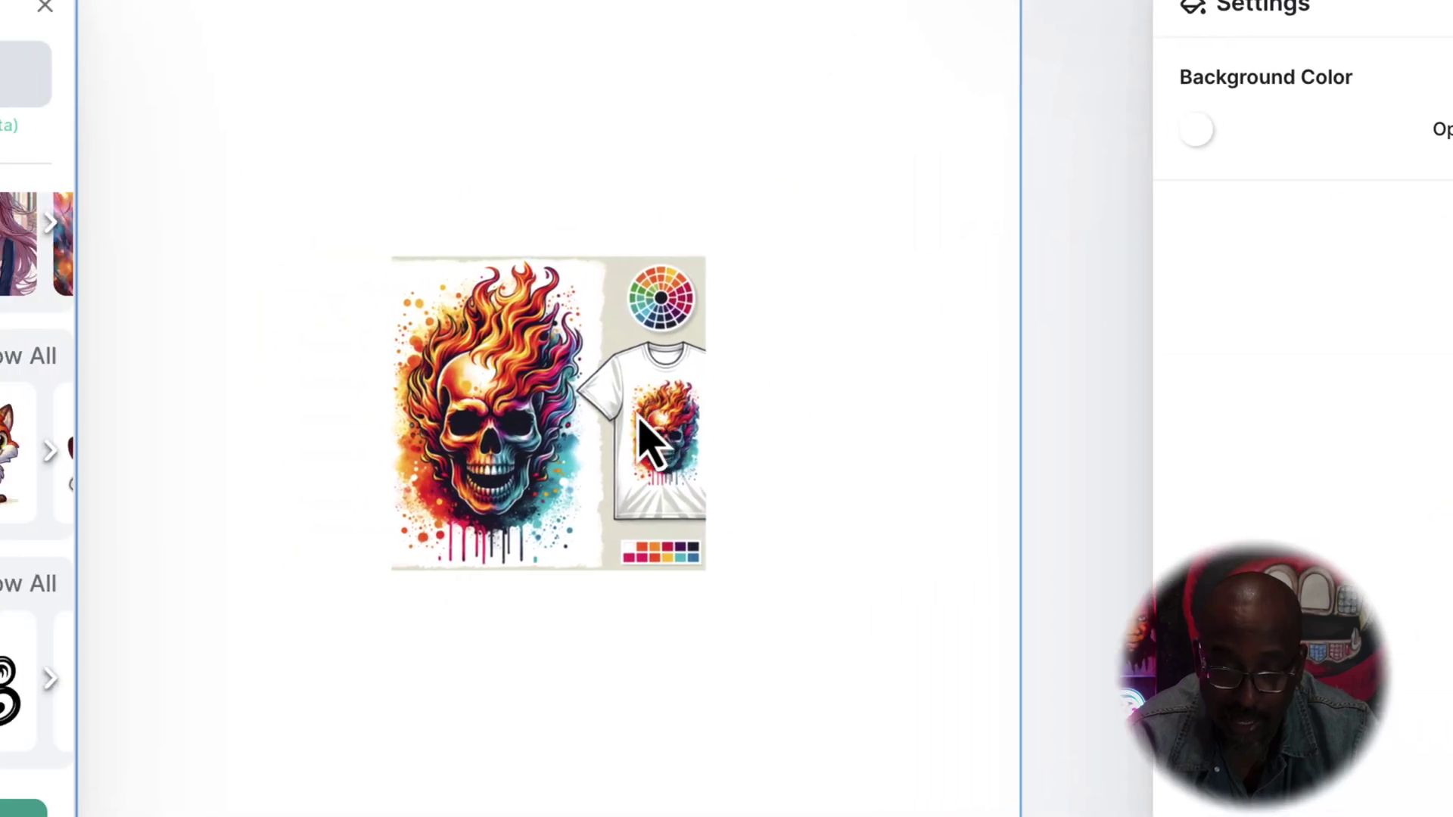
click(1198, 225)
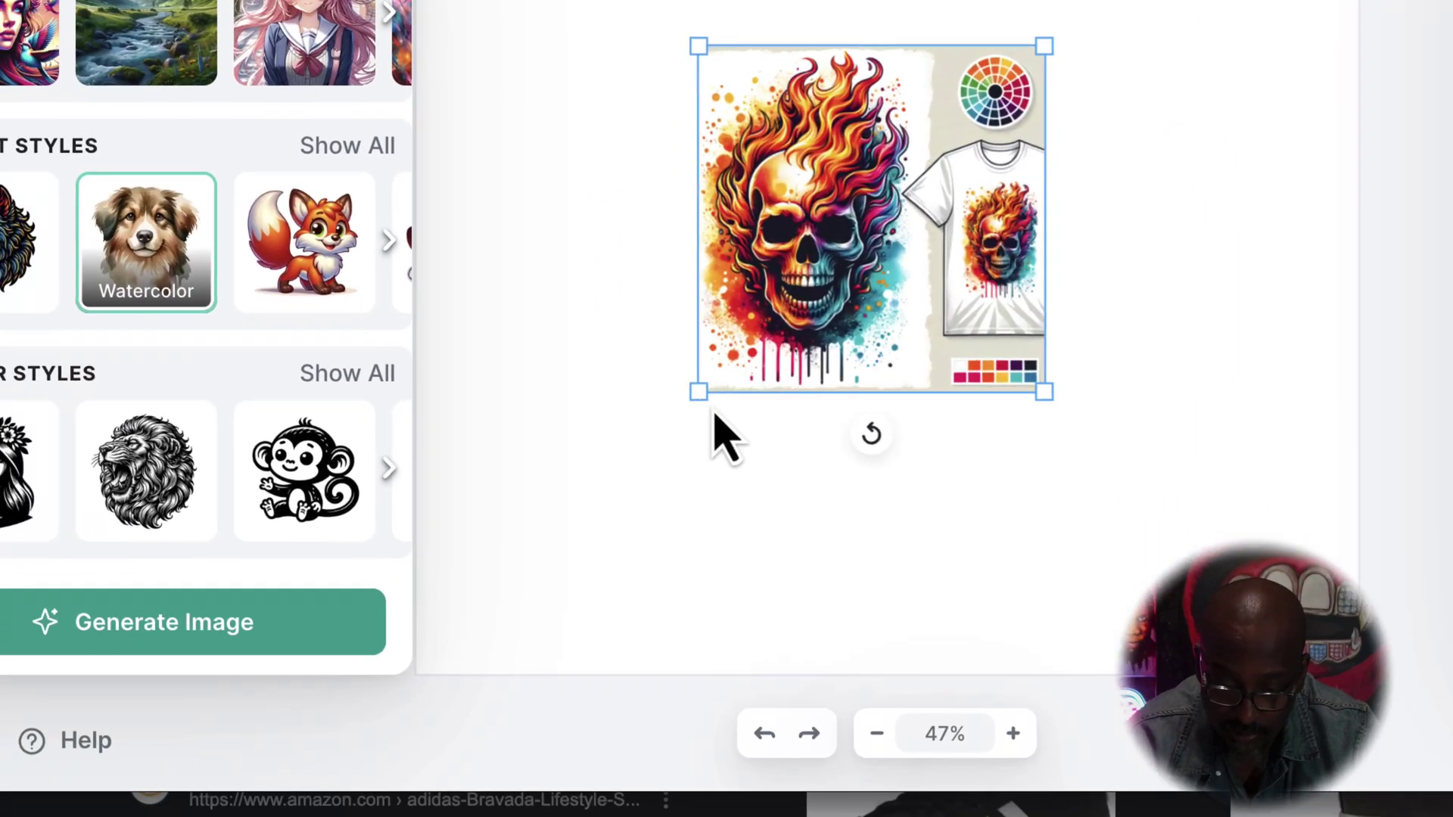
drag(713, 412, 525, 691)
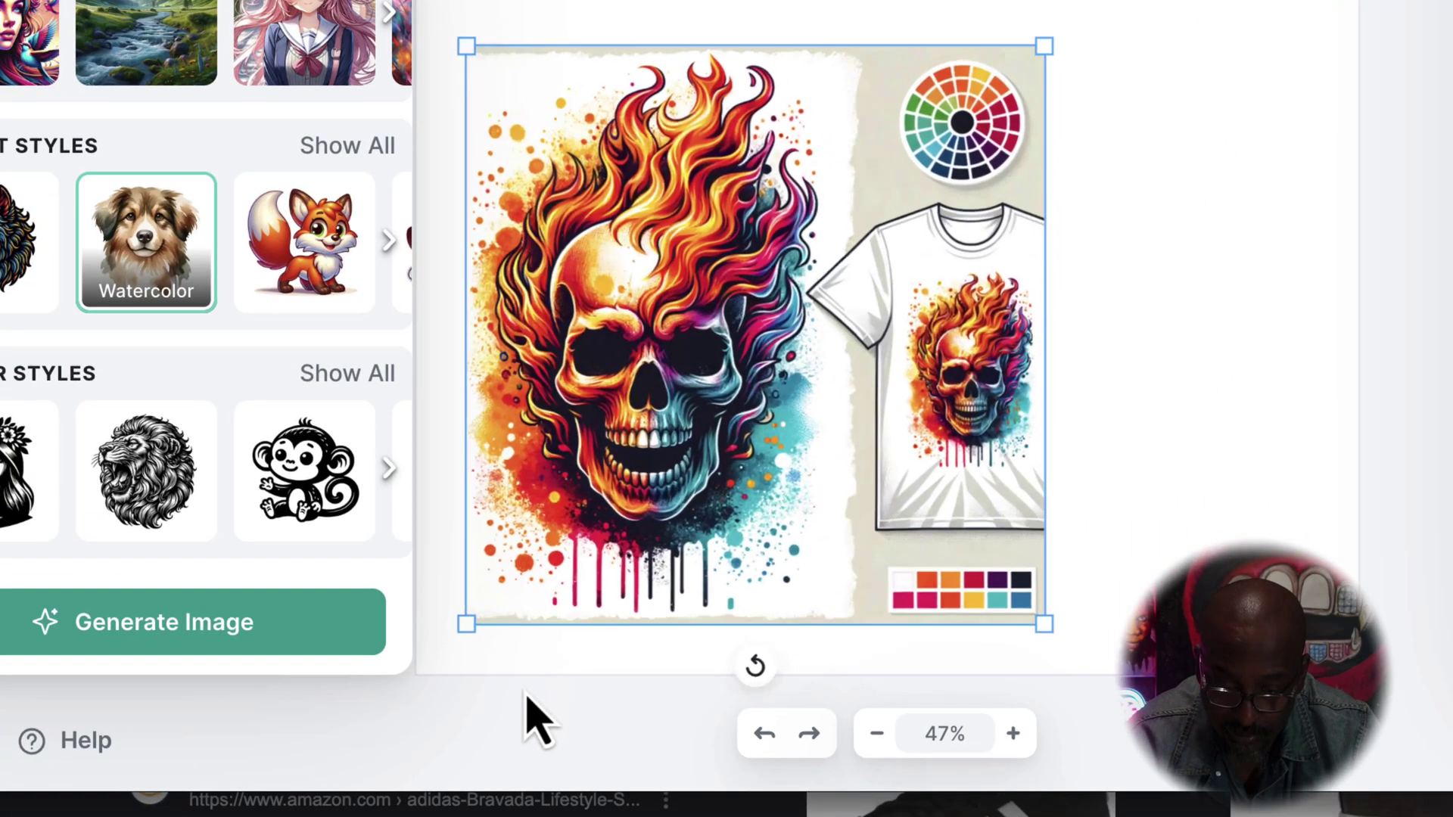
drag(688, 402, 788, 153)
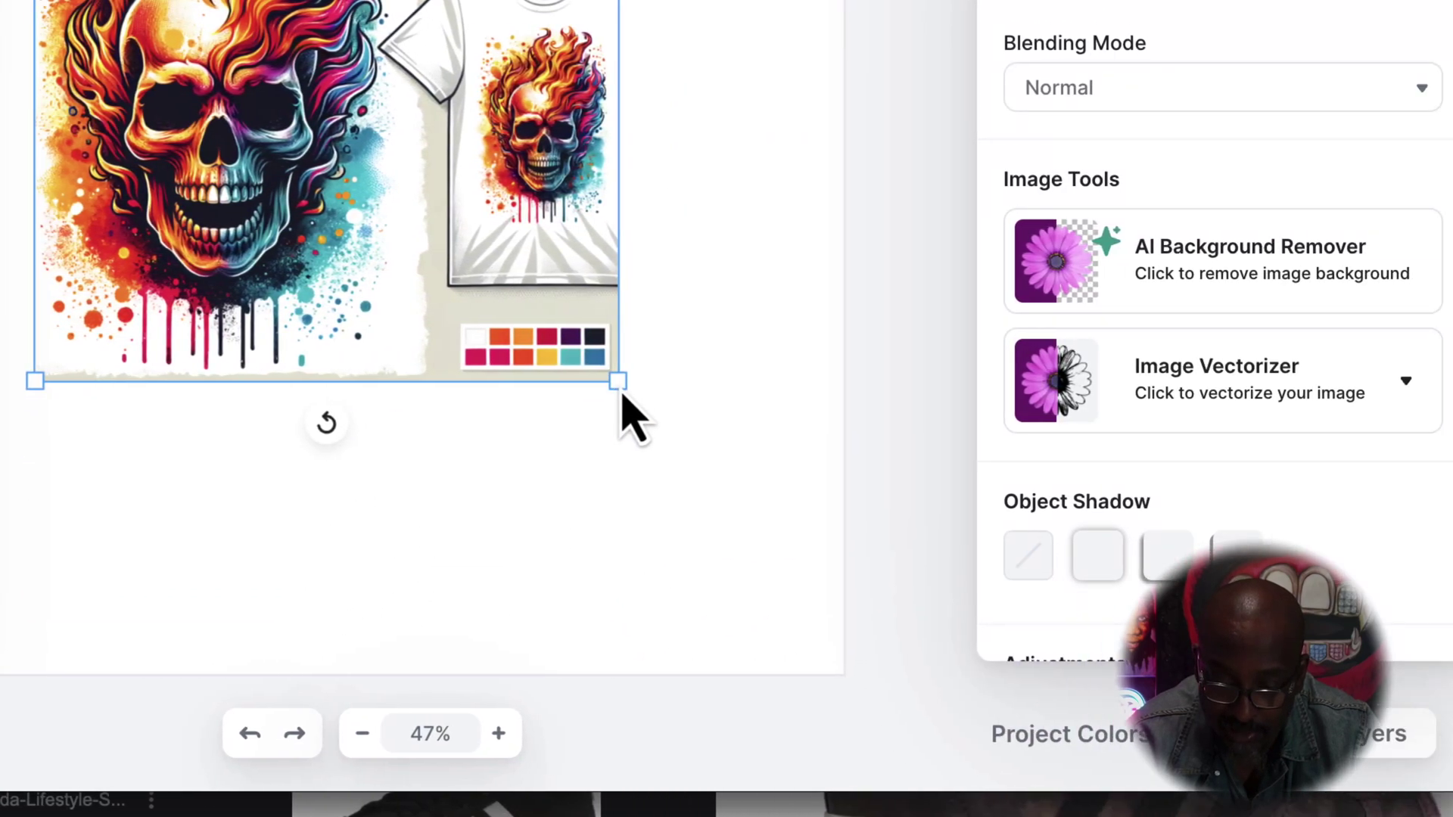
drag(622, 395, 737, 592)
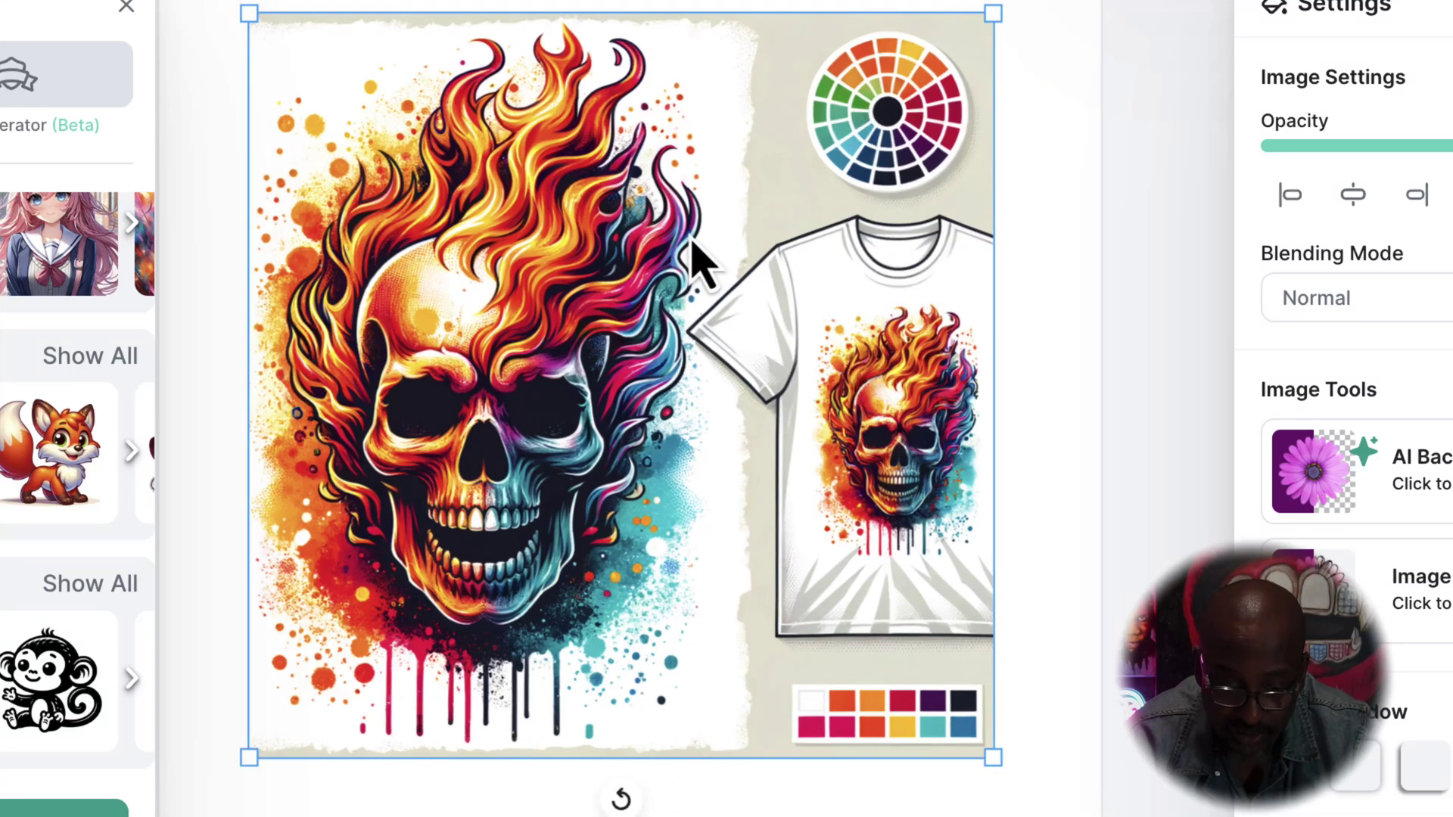
scroll(715, 325, right, 2)
scroll(632, 373, left, 3)
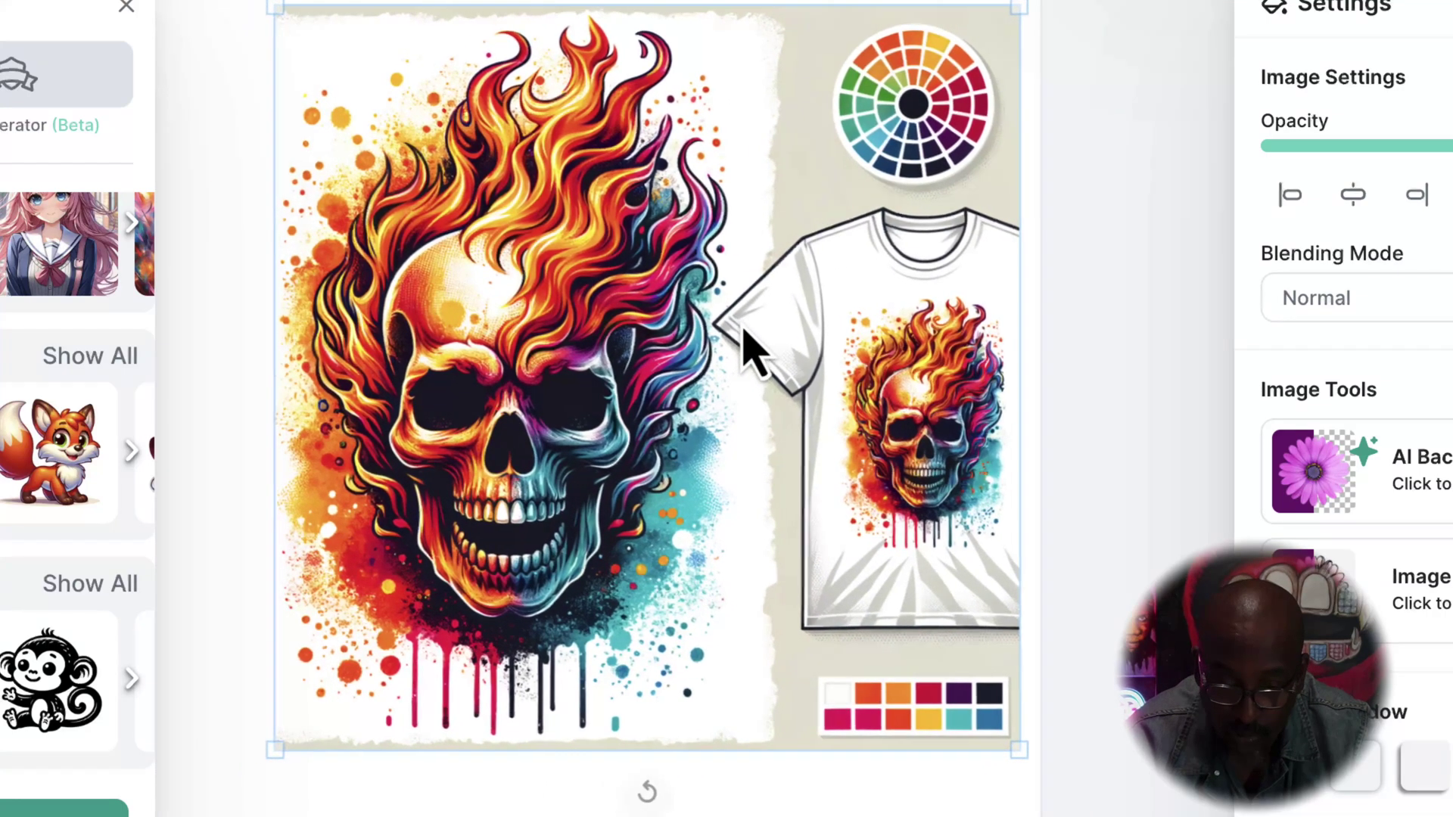
scroll(68, 317, up, 5)
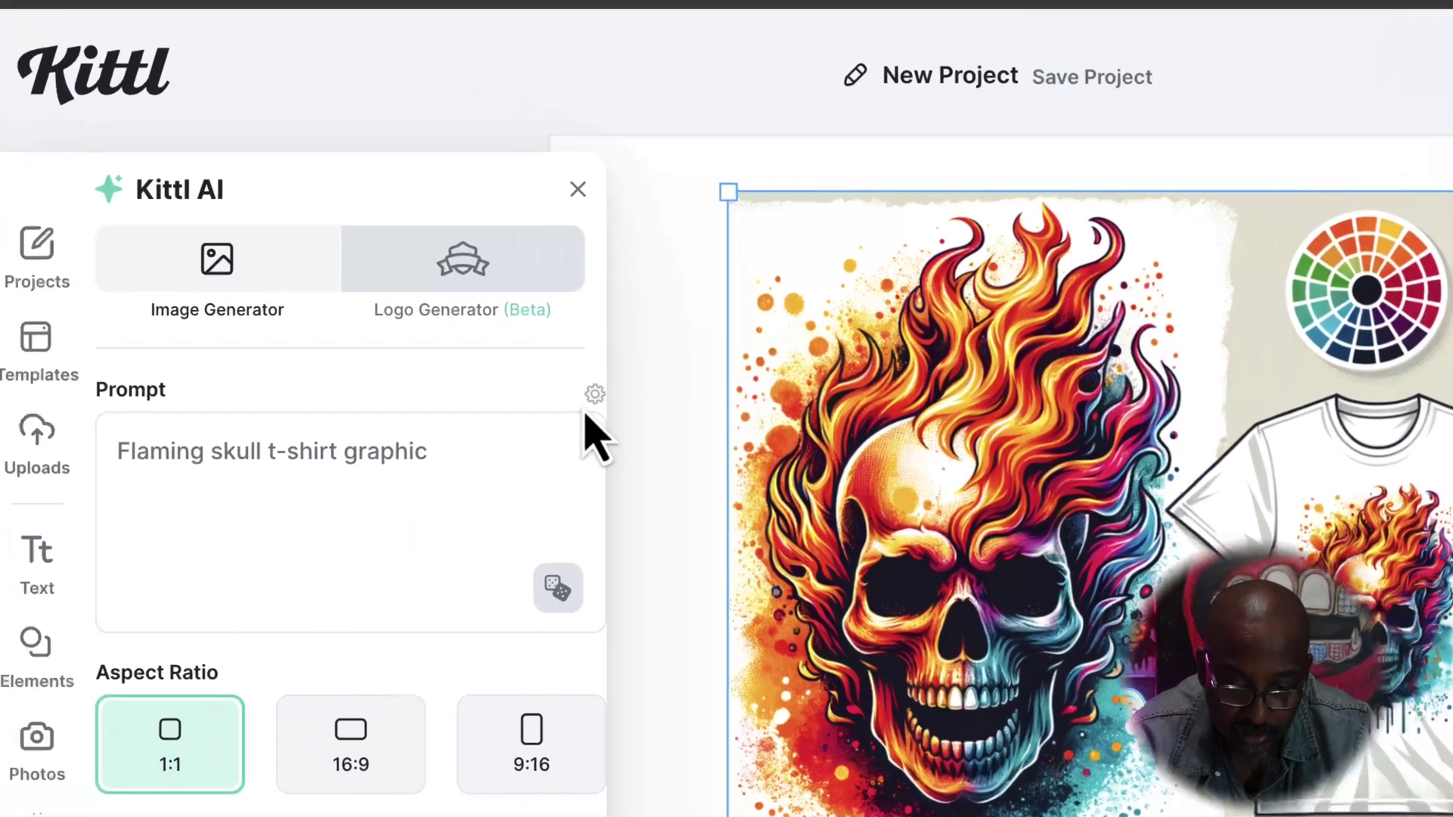
Step: Switch the image generator back to Kittl AI ImageGen V1.0
click(209, 236)
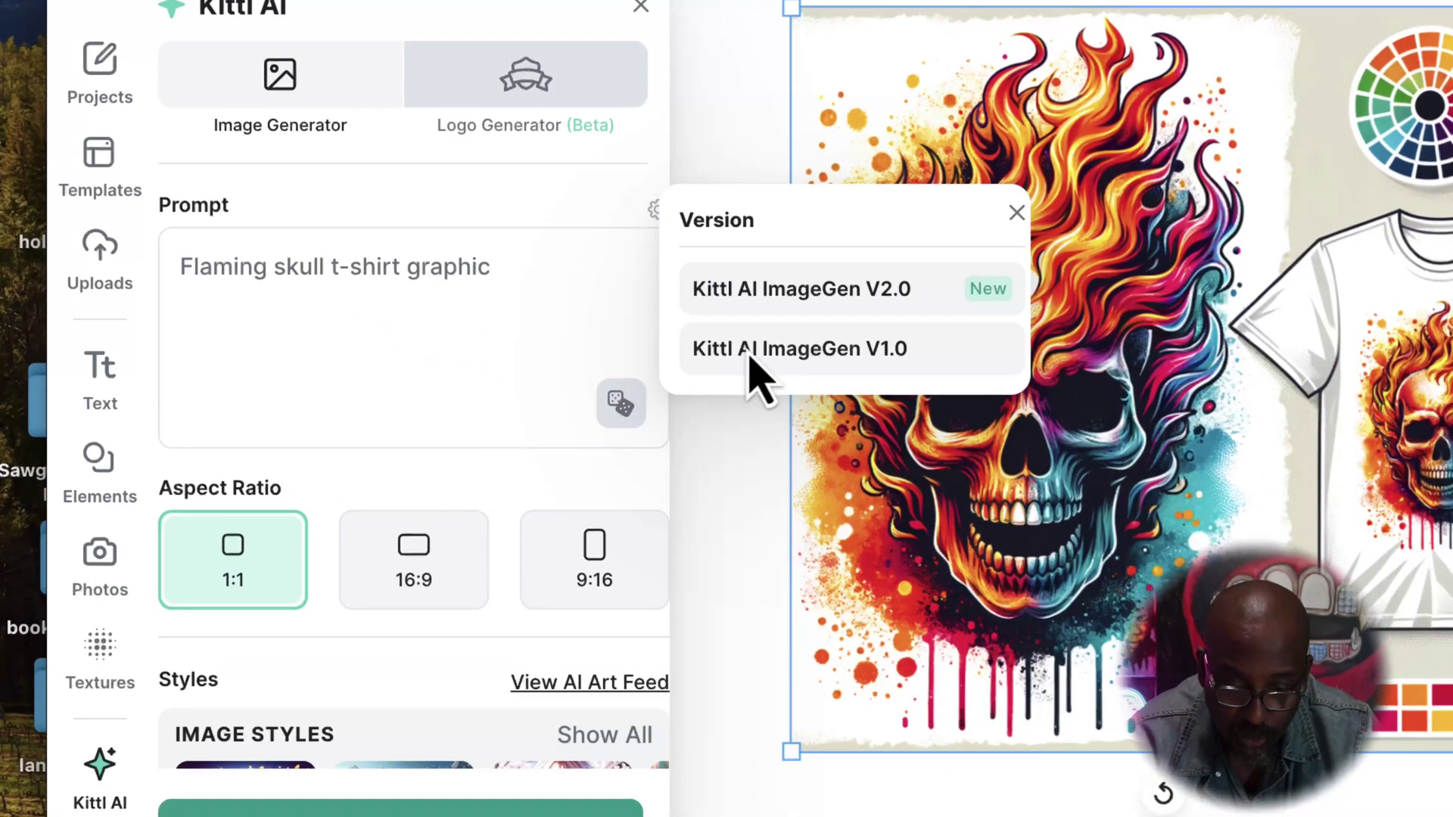
click(753, 362)
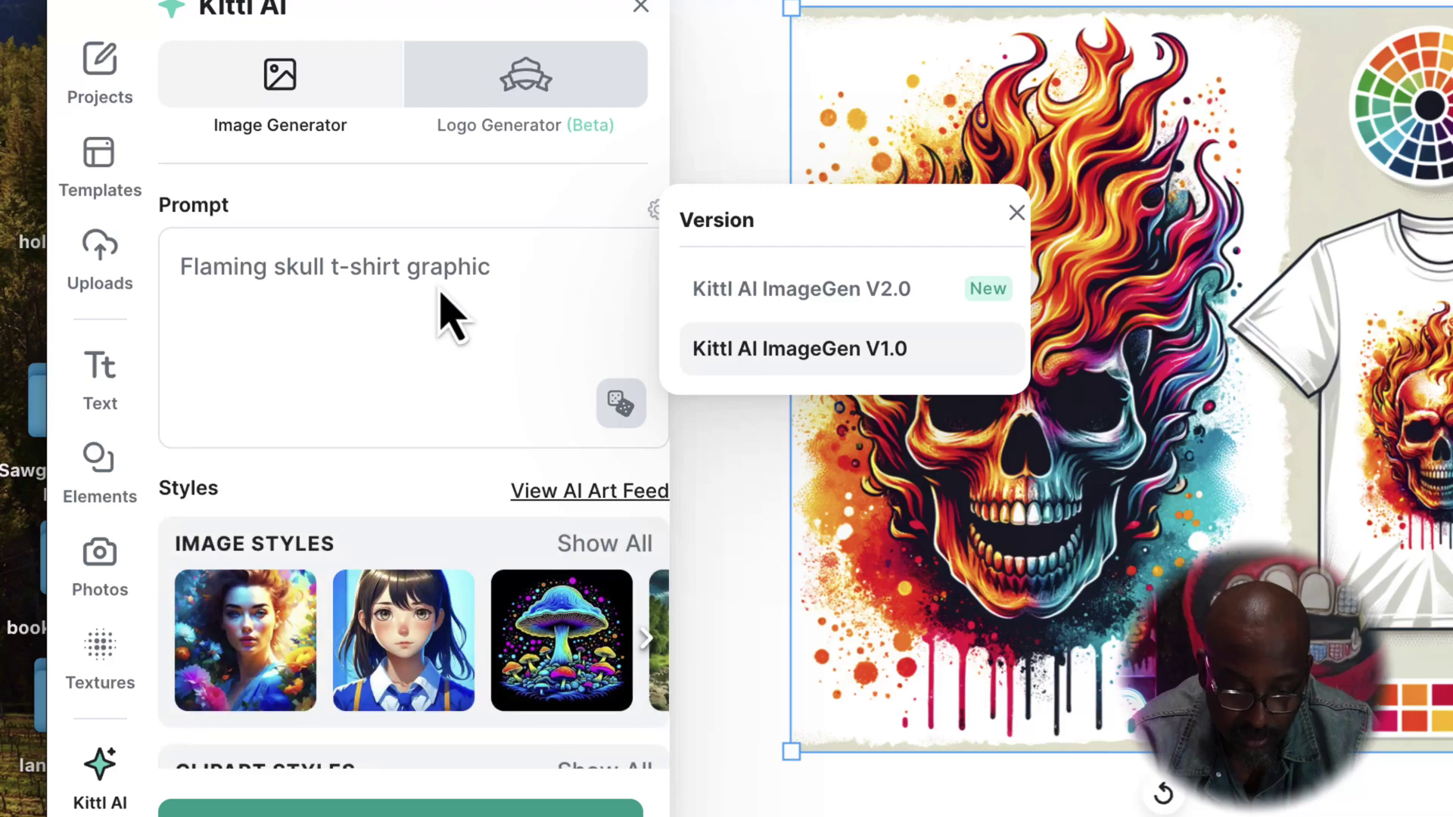
scroll(416, 463, down, 2)
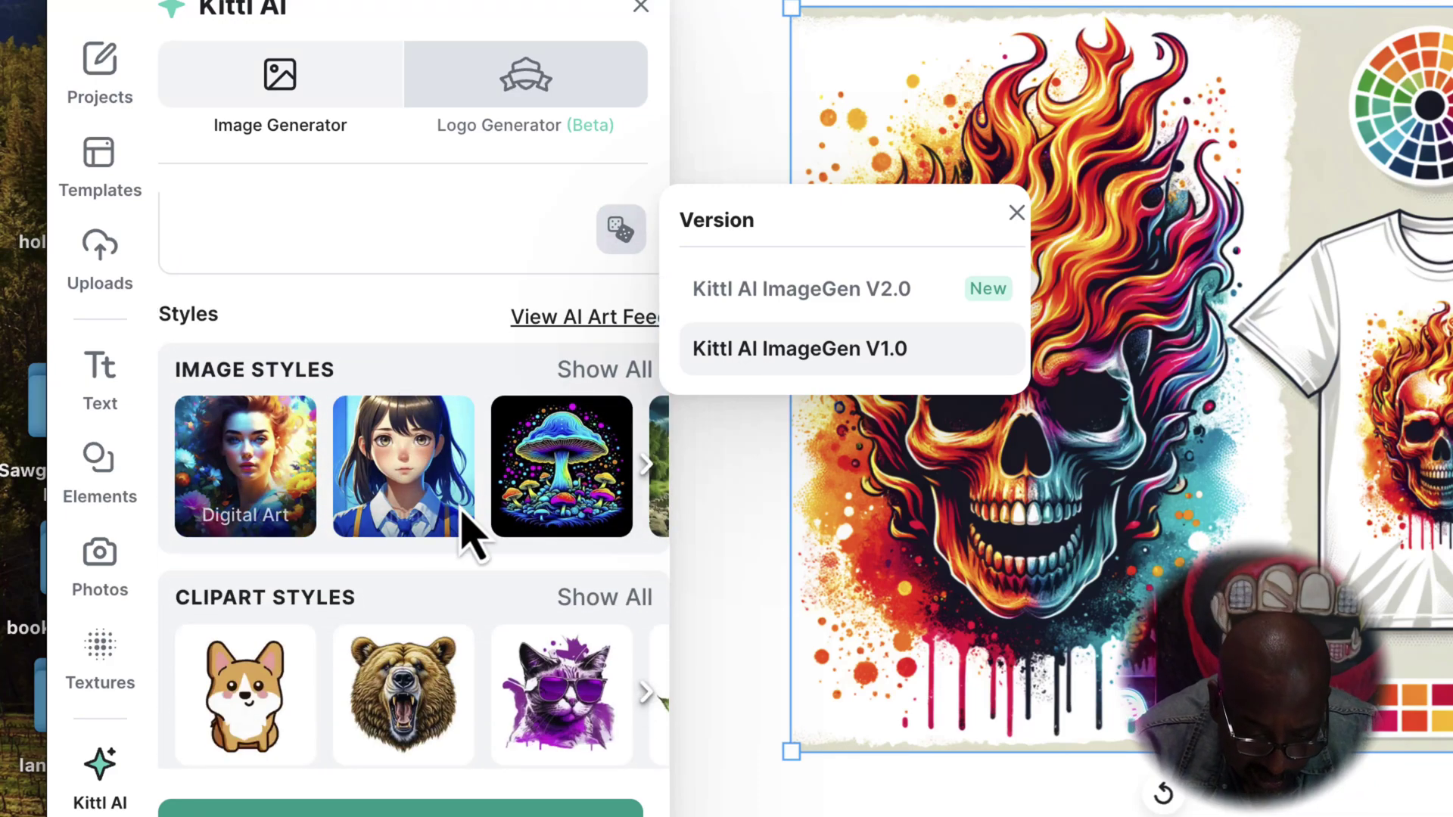
scroll(560, 522, right, 2)
Step: Generate the flaming skull t-shirt graphic in the Oil Painting style
scroll(227, 383, down, 2)
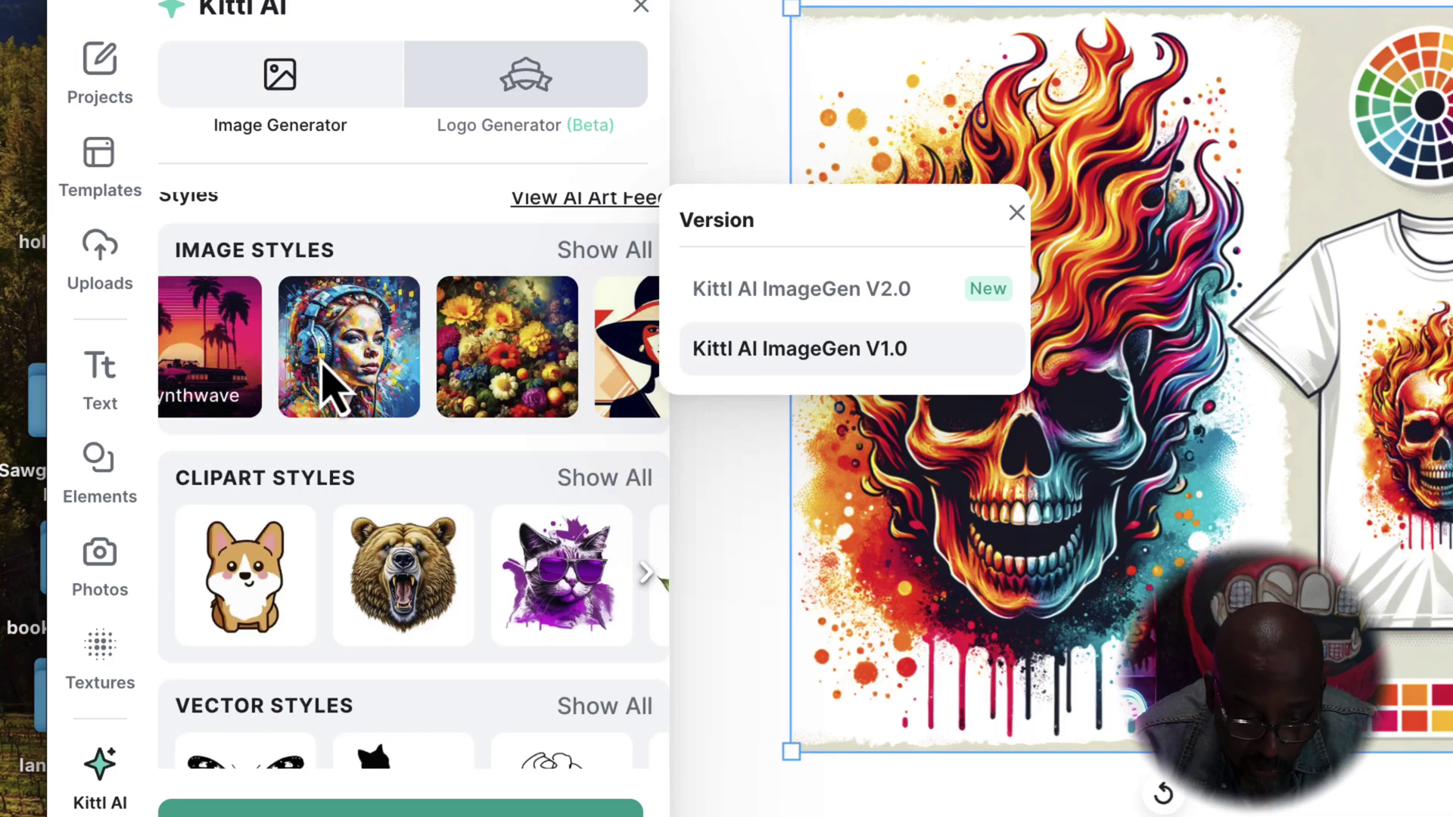
scroll(499, 378, right, 3)
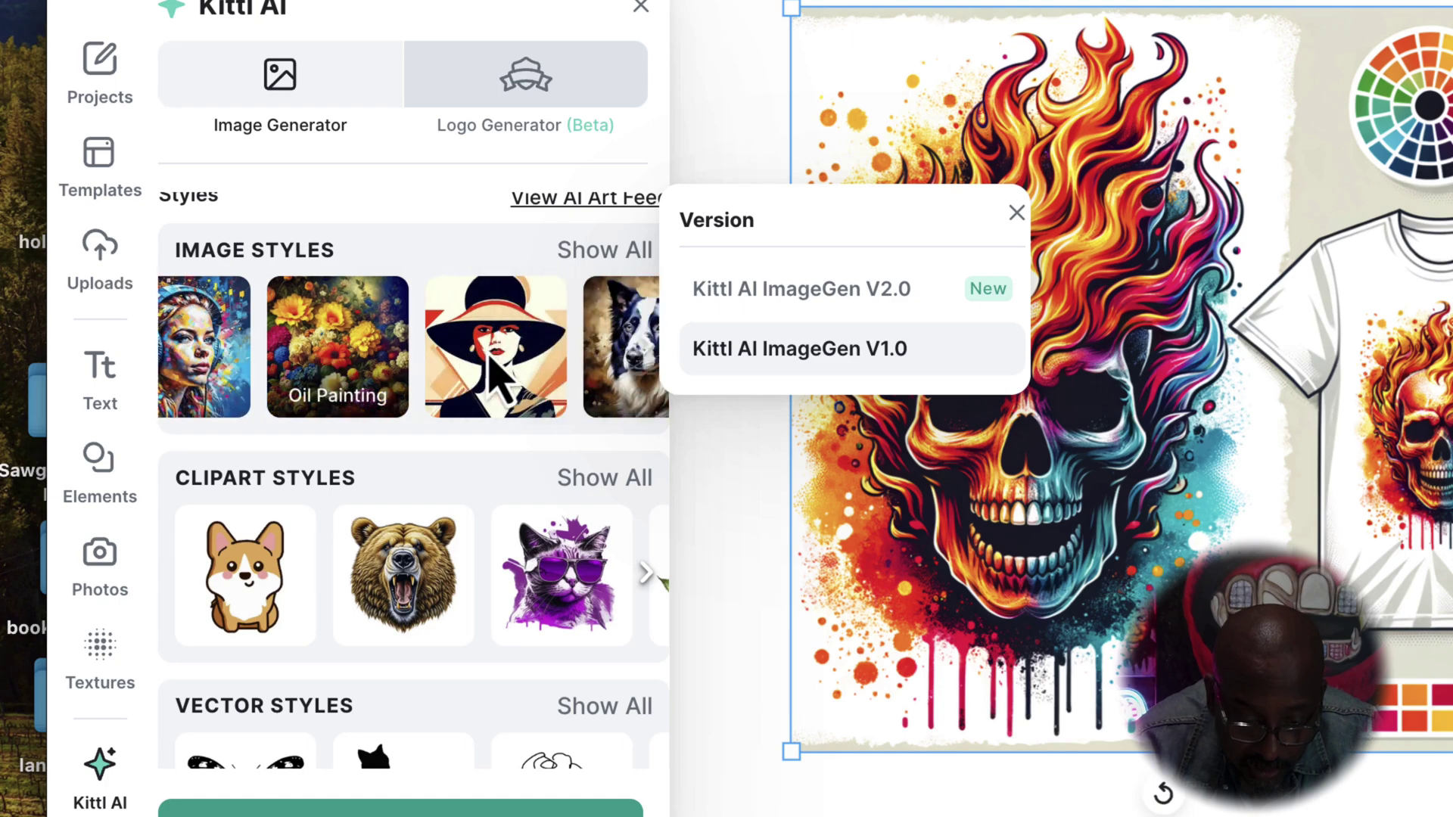
click(352, 365)
scroll(352, 365, down, 2)
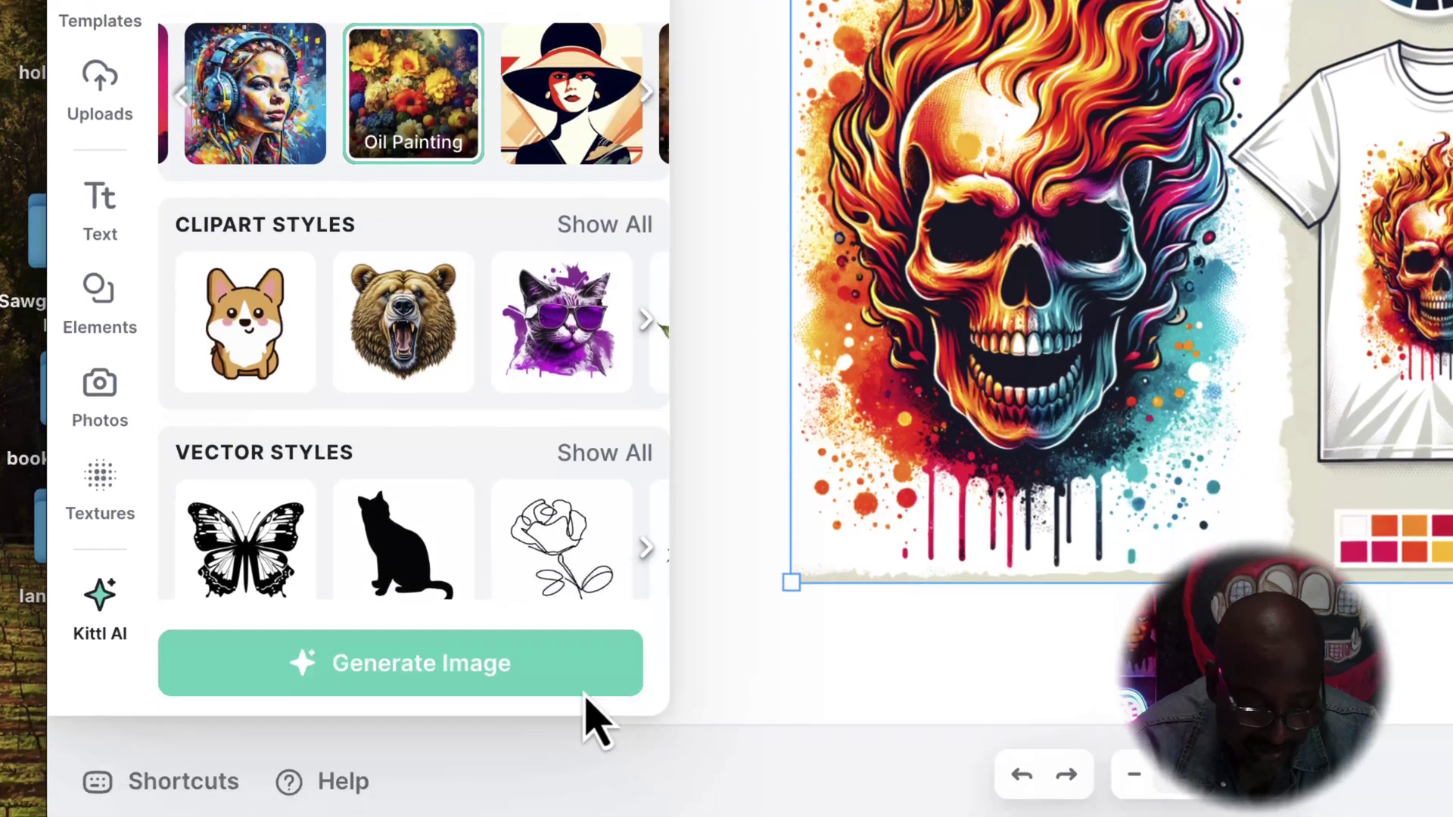
click(586, 806)
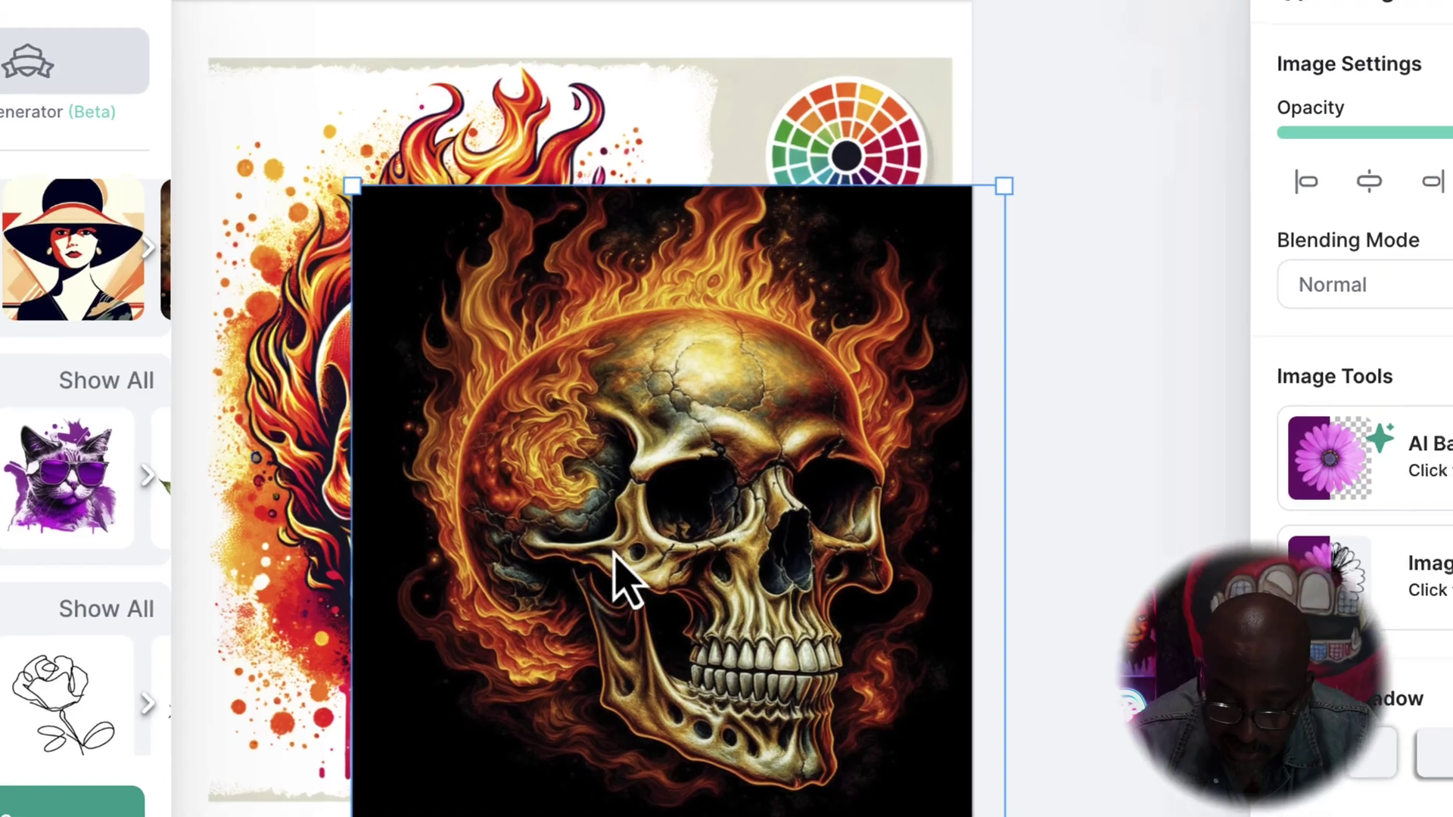
Step: Shrink the dark Oil Painting skull and move it toward the top of the canvas
drag(617, 564, 589, 732)
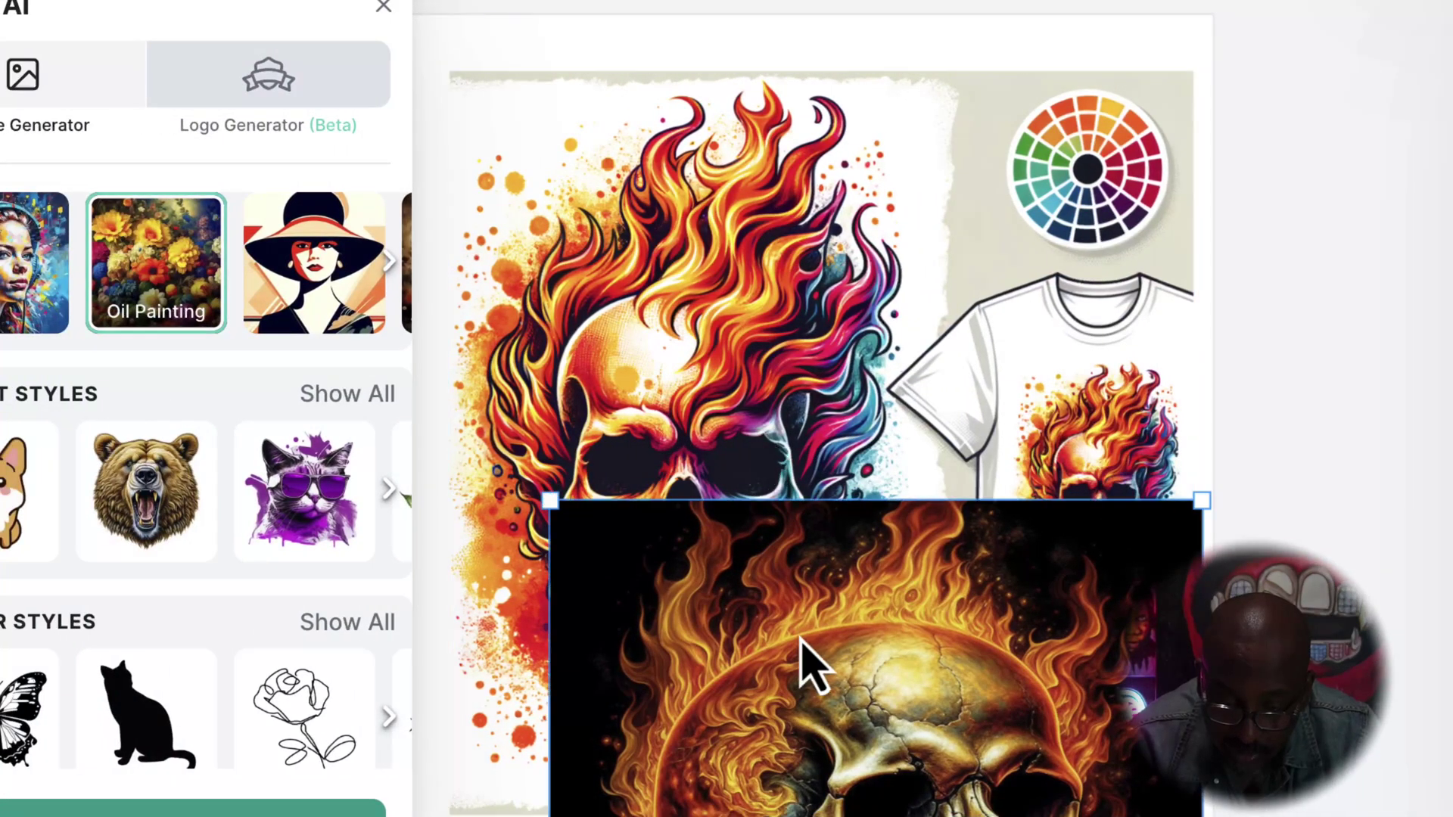
drag(806, 423, 794, 227)
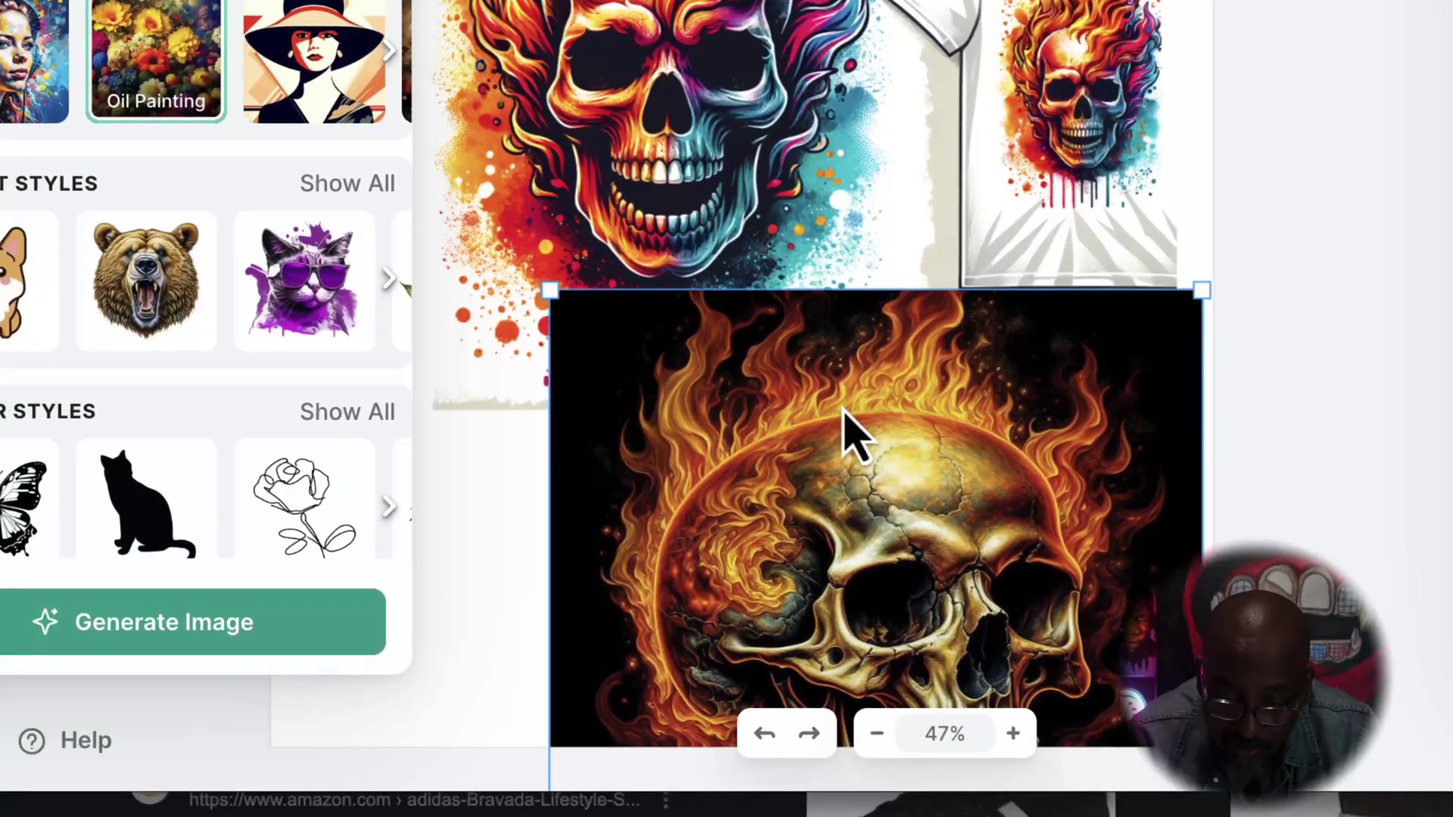
drag(843, 423, 817, 235)
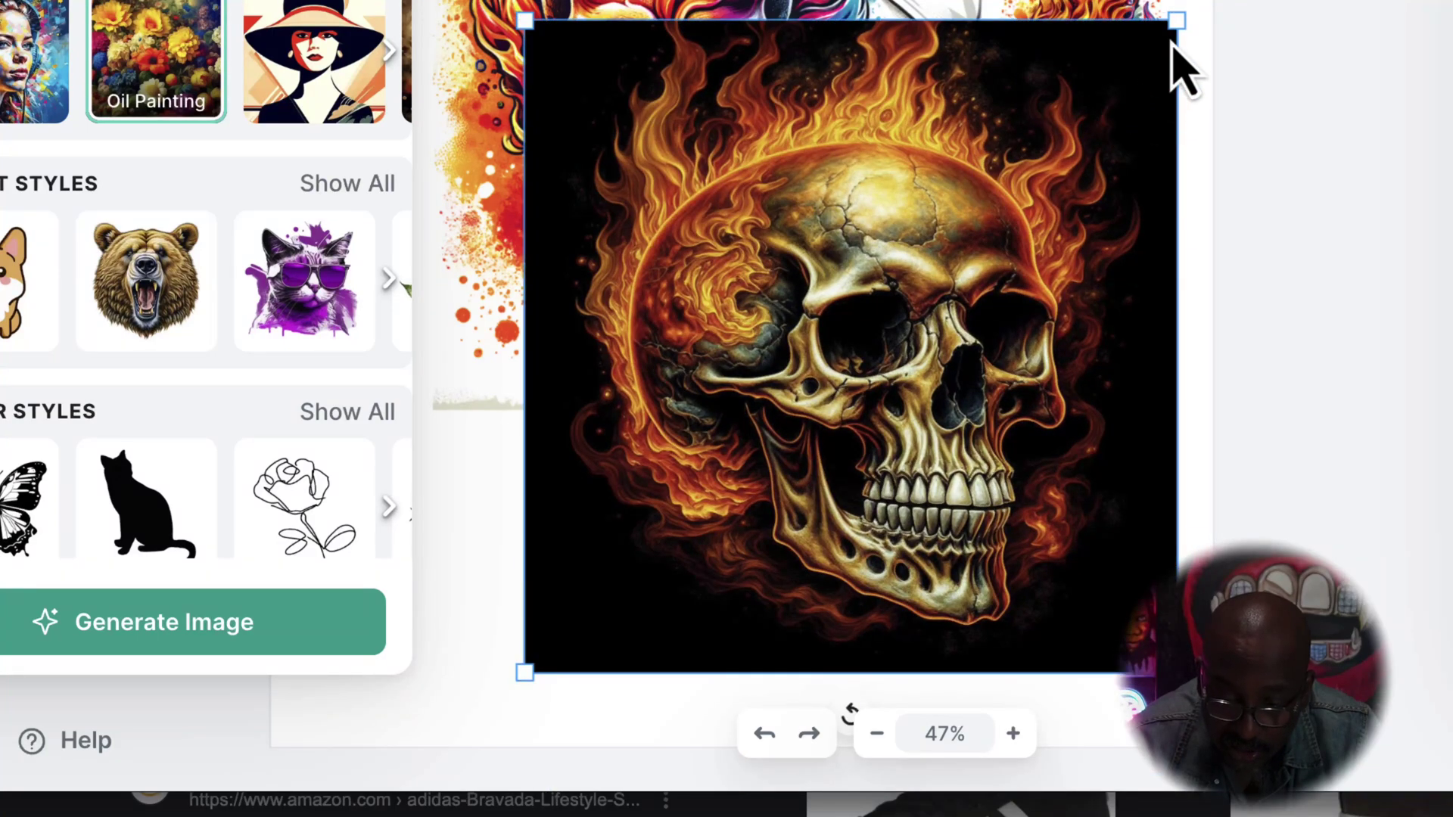
drag(1177, 23, 1002, 193)
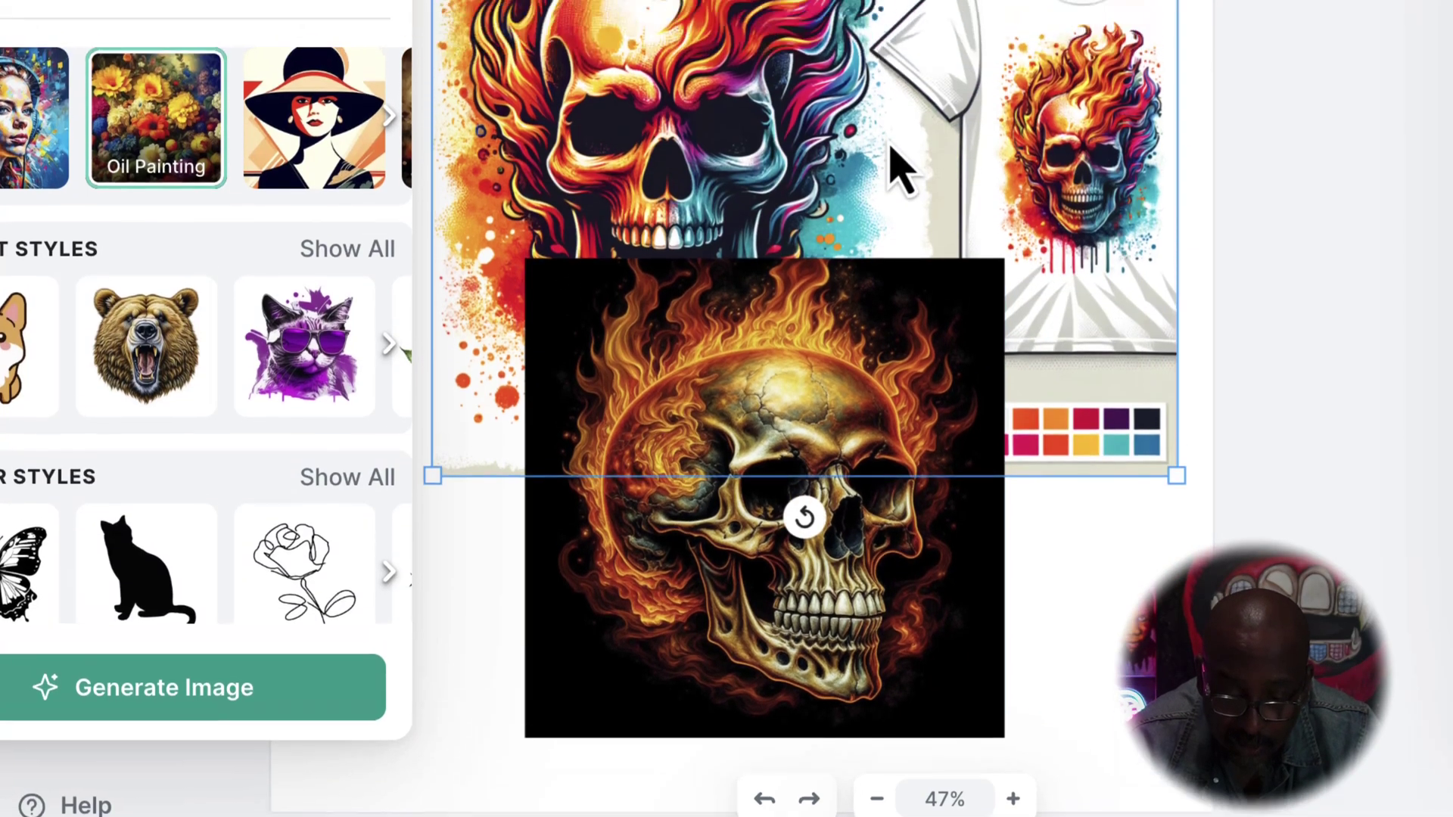
drag(809, 240, 859, 505)
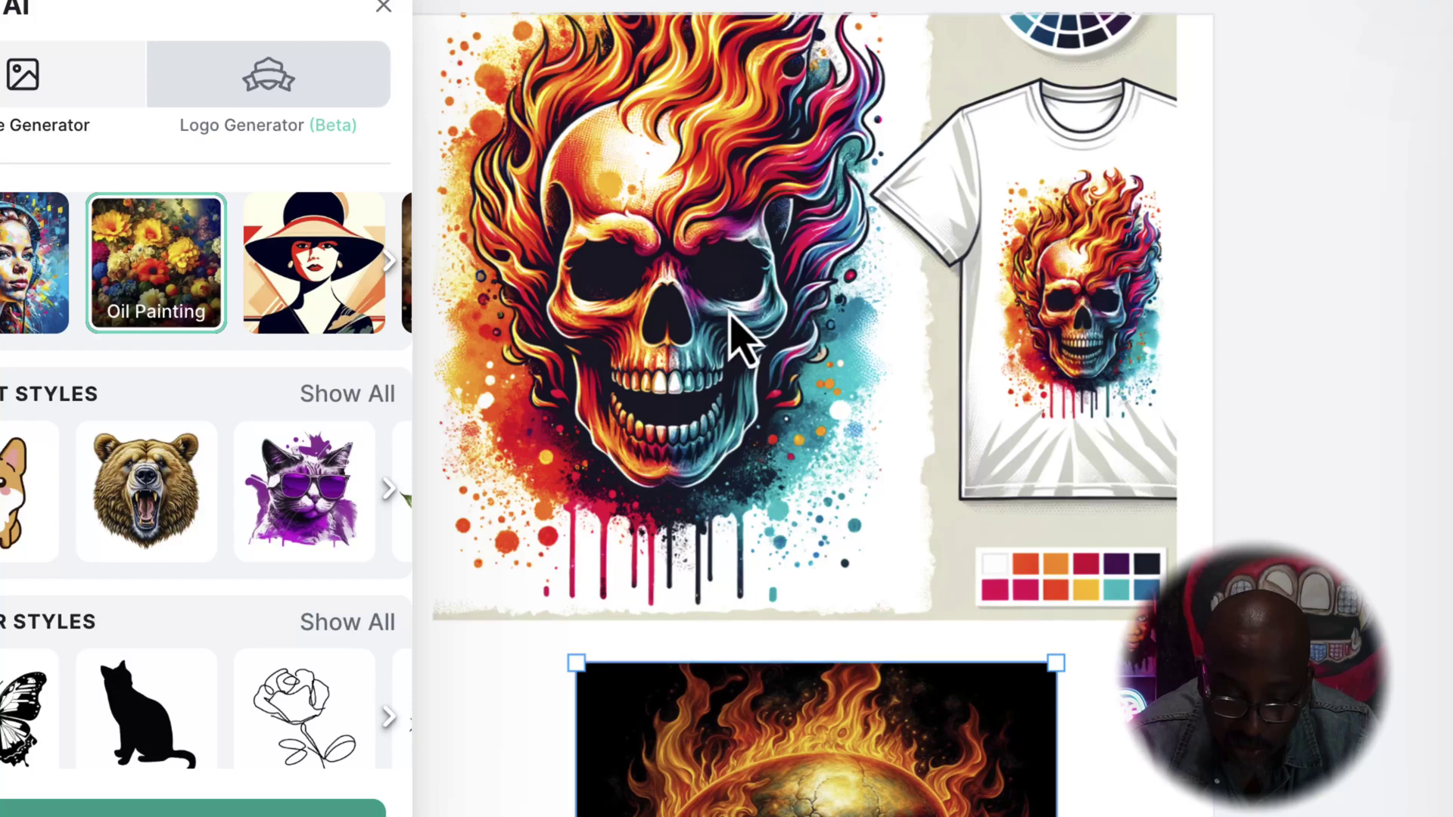
Step: Move the T-shirt collage lower and set the fire skull back over it
drag(740, 334, 752, 492)
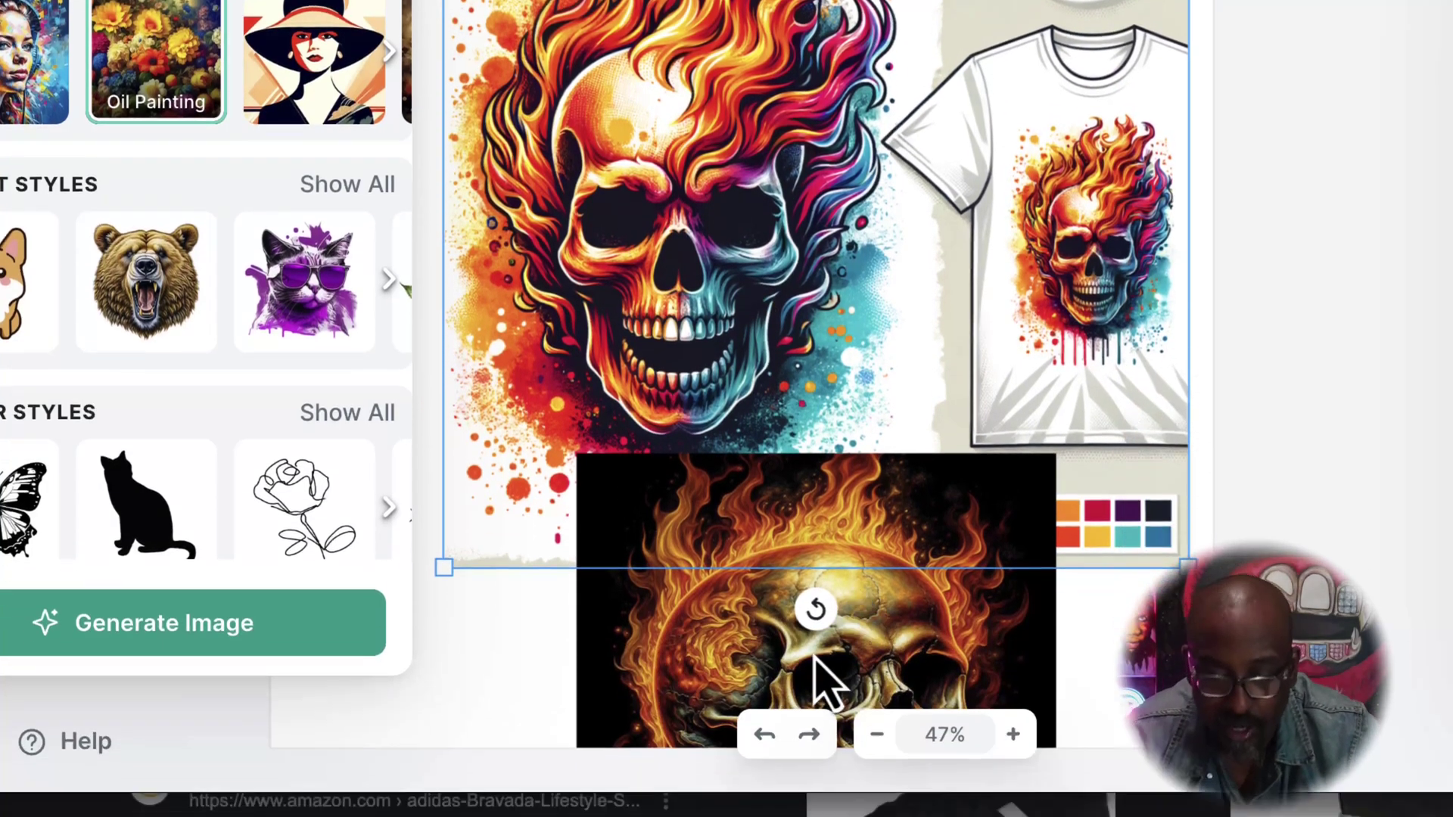
click(829, 814)
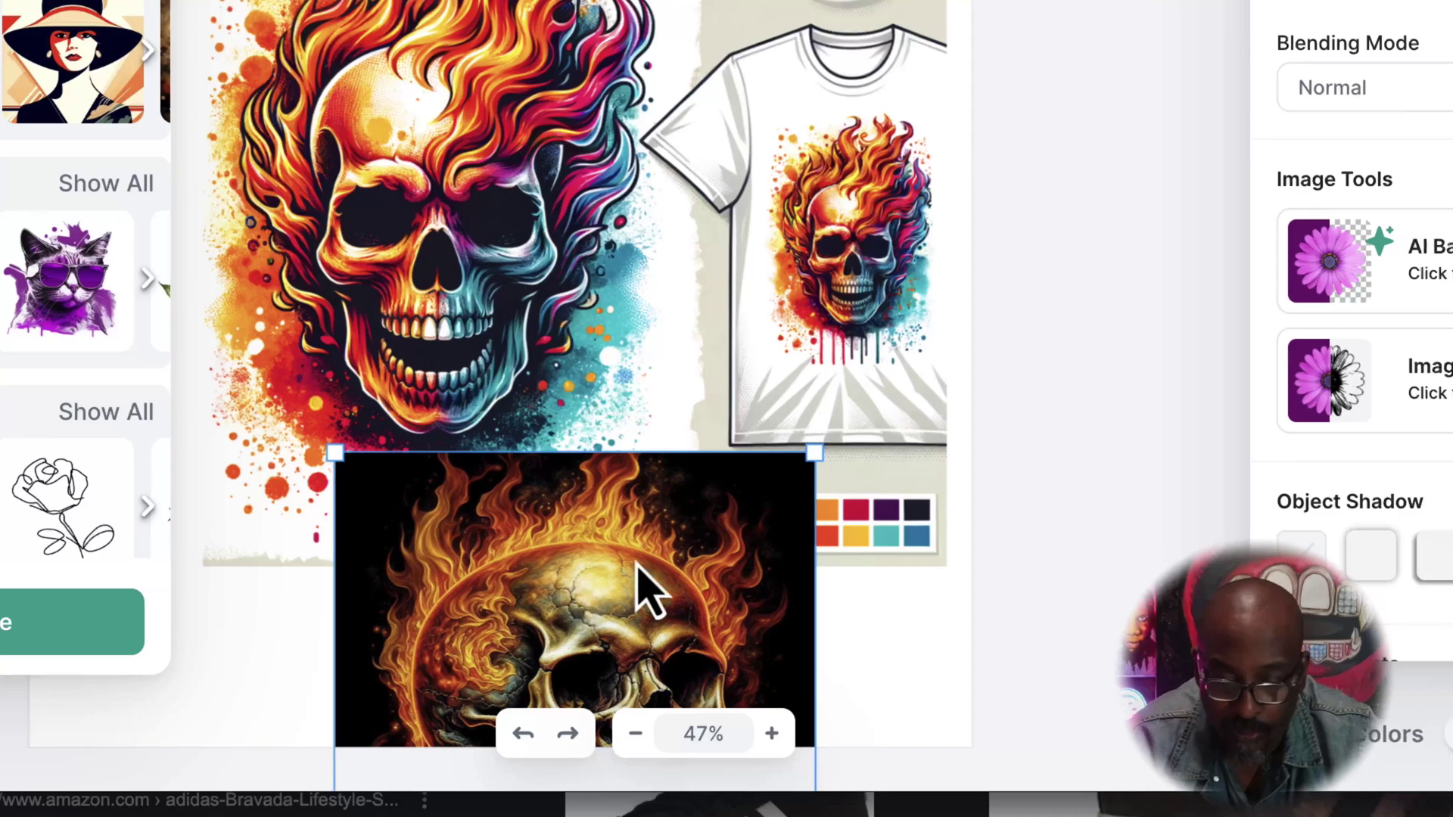
drag(832, 591, 826, 168)
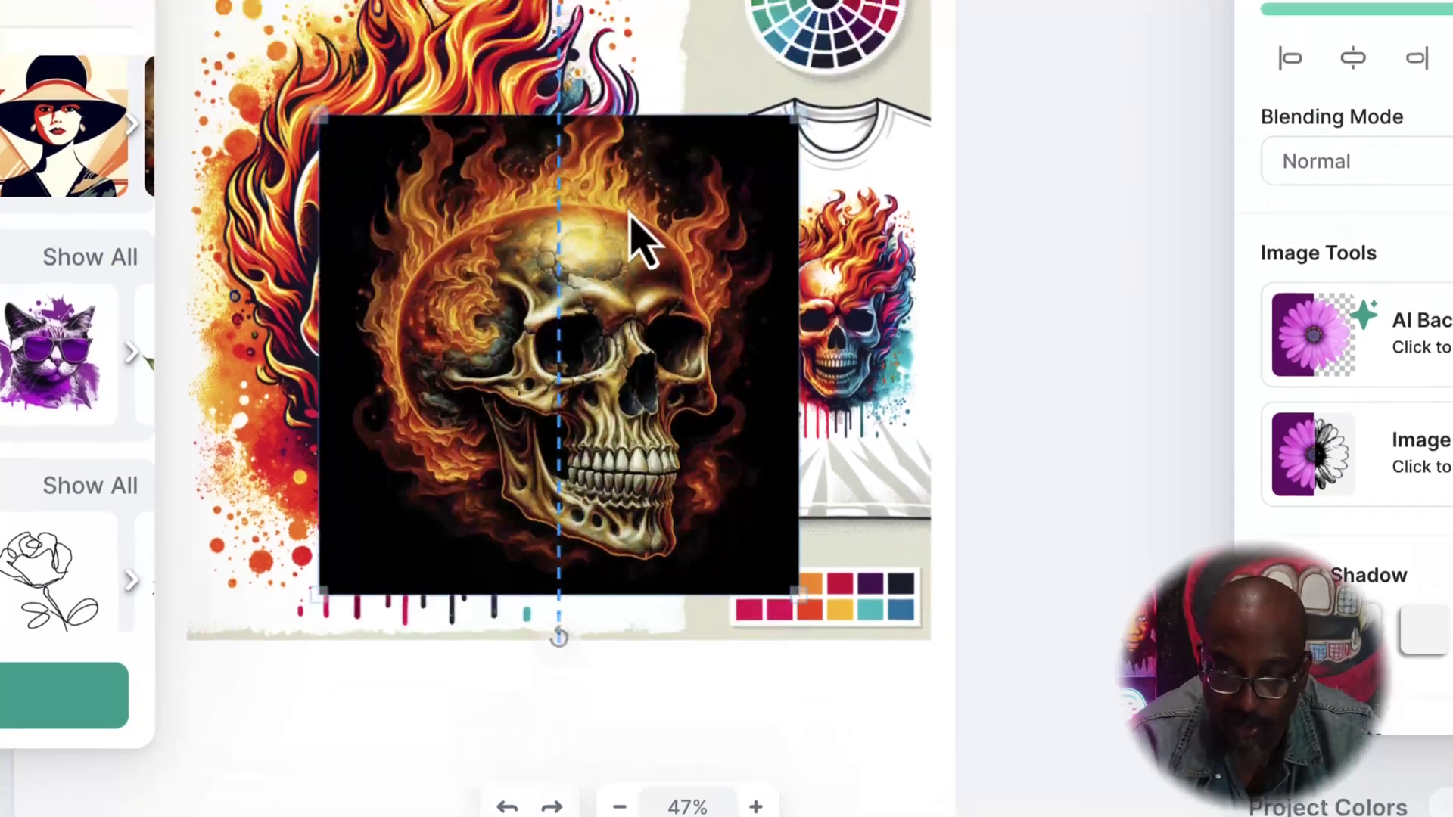
drag(684, 409, 649, 816)
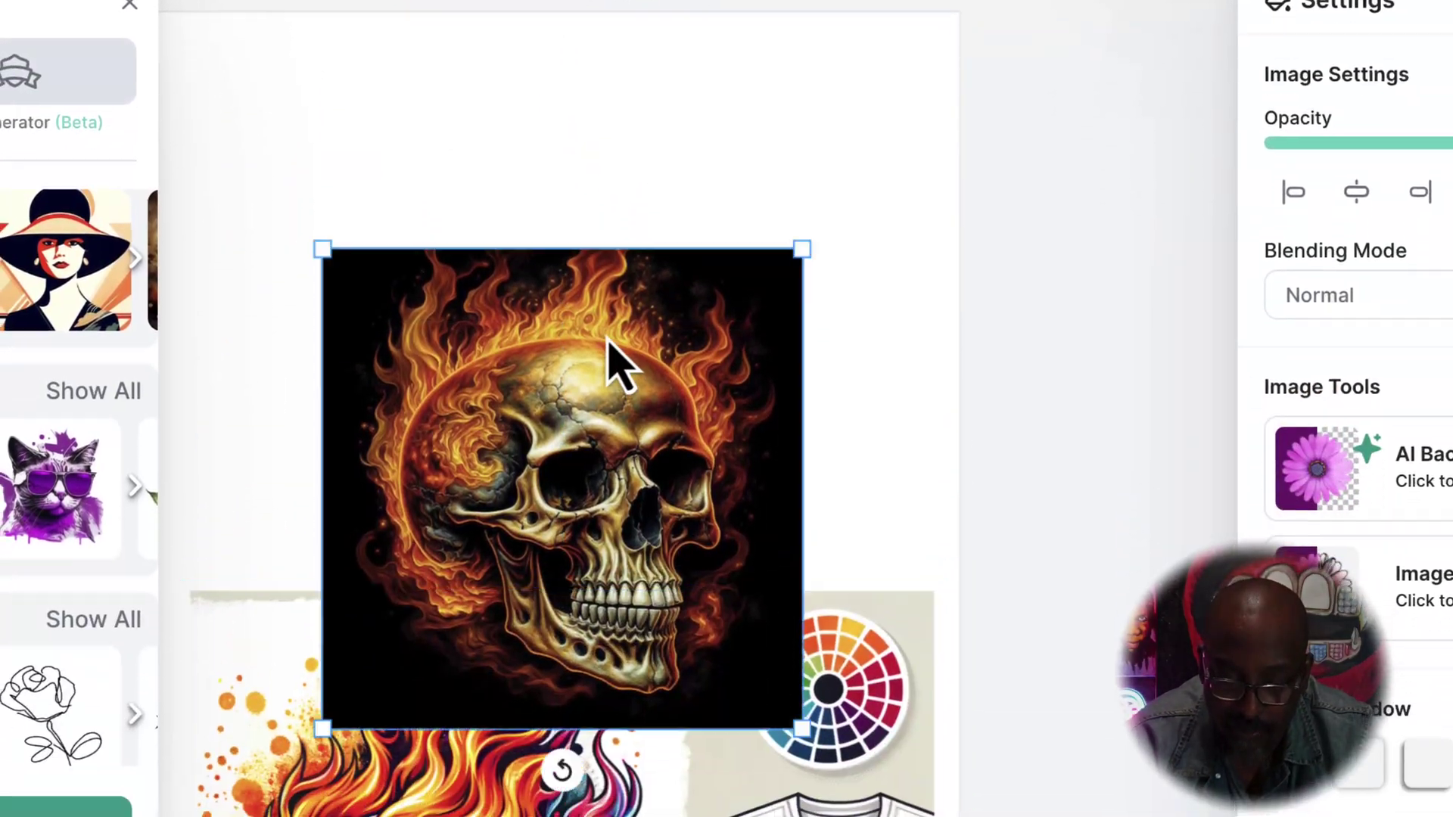
drag(617, 536, 647, 816)
click(735, 492)
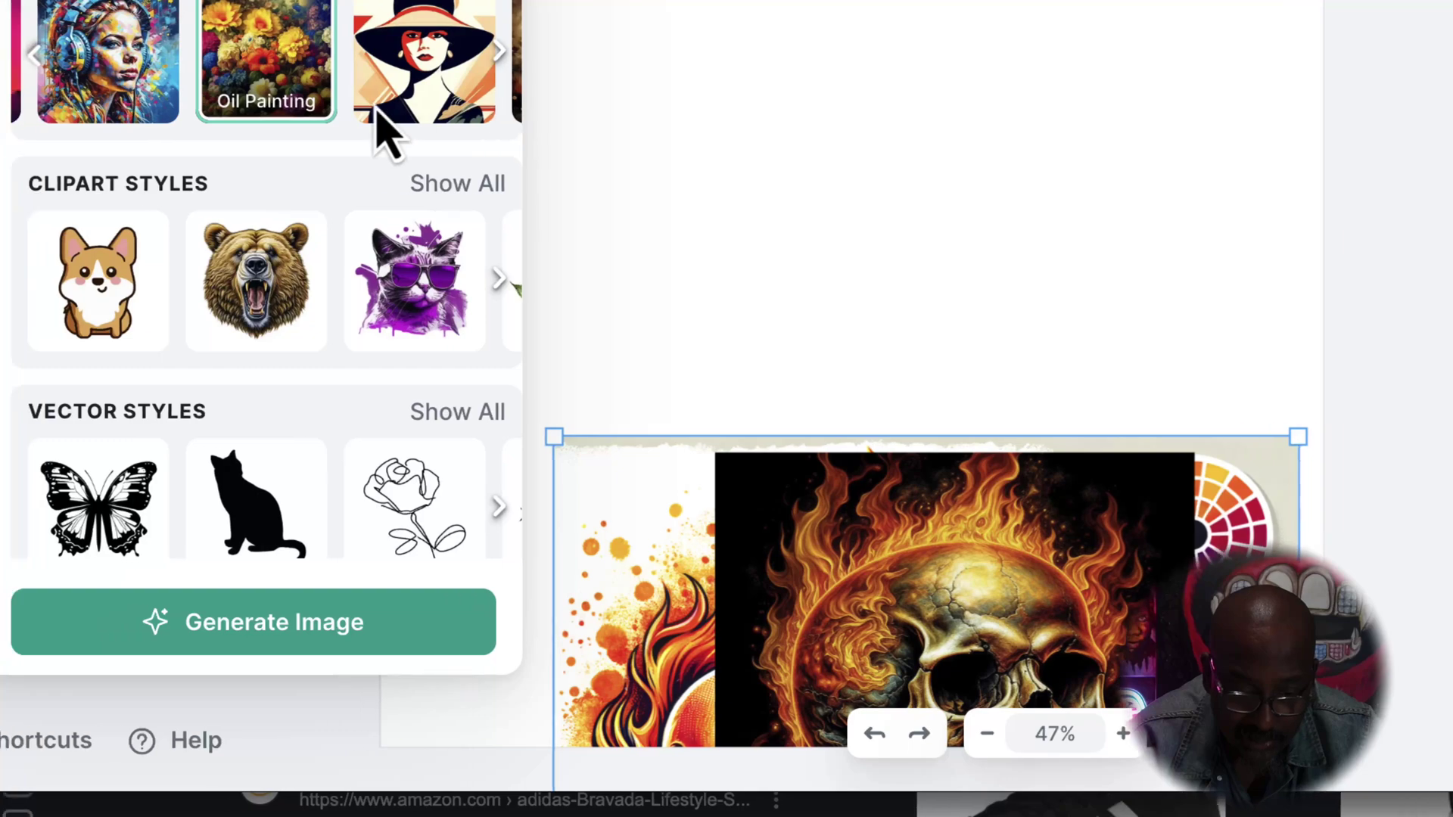
scroll(376, 113, up, 5)
Step: Replace the prompt with "80's boom box radio with graphic music notes coming from the speakers colorful vector style graph"
click(508, 8)
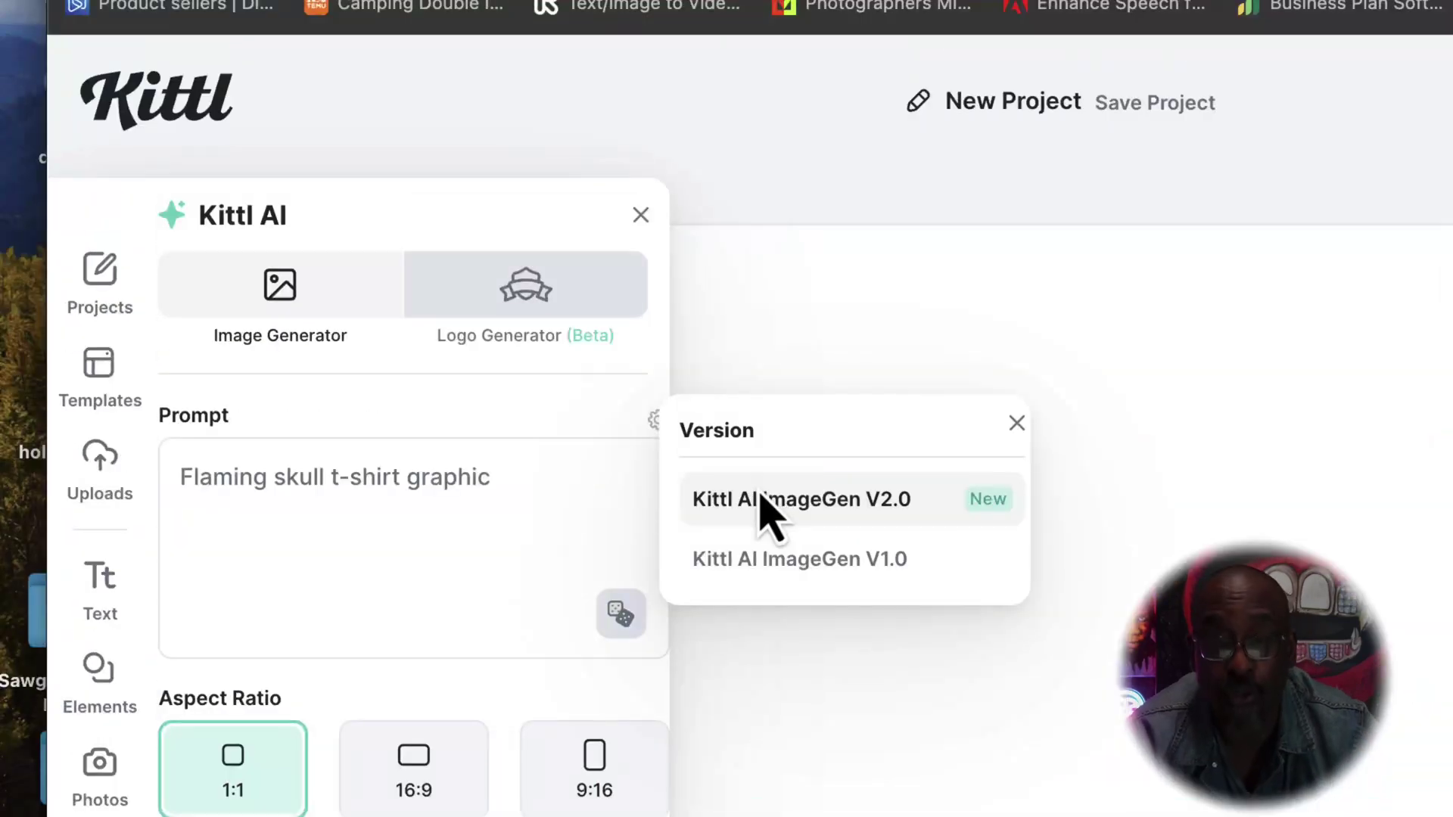
click(534, 534)
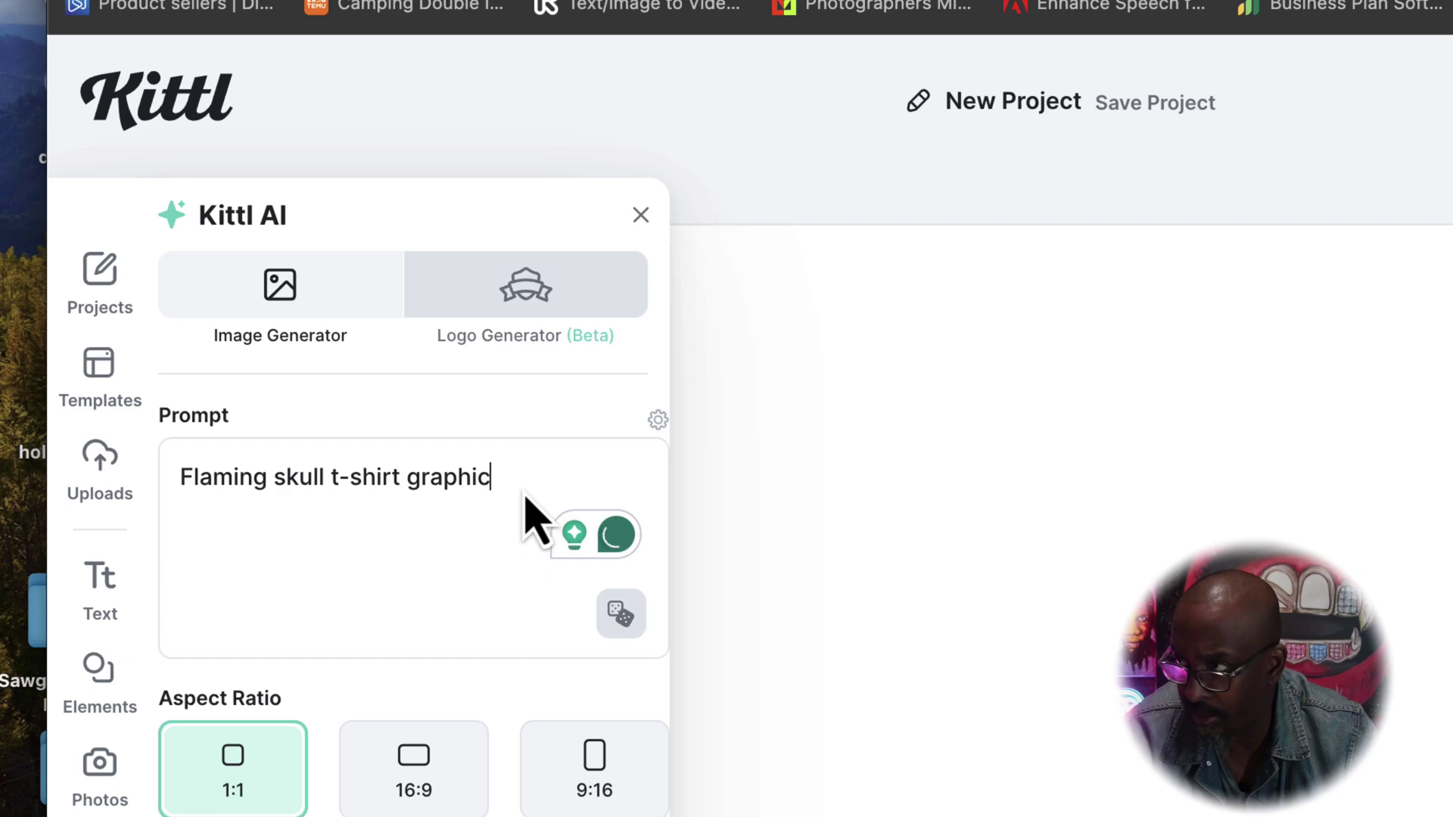
drag(526, 498, 156, 488)
text(80's boom box radio with m)
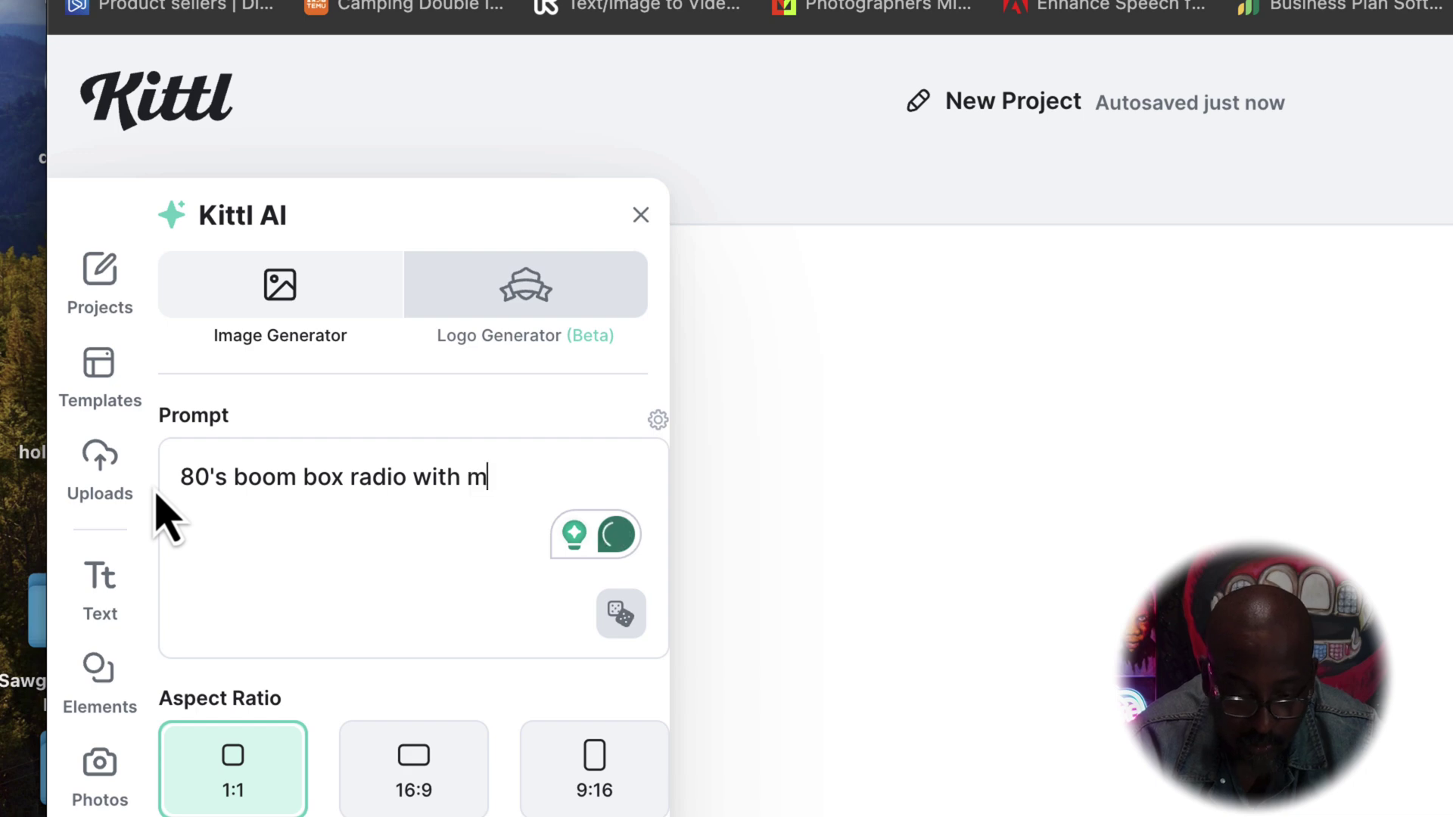
key(BackSpace)
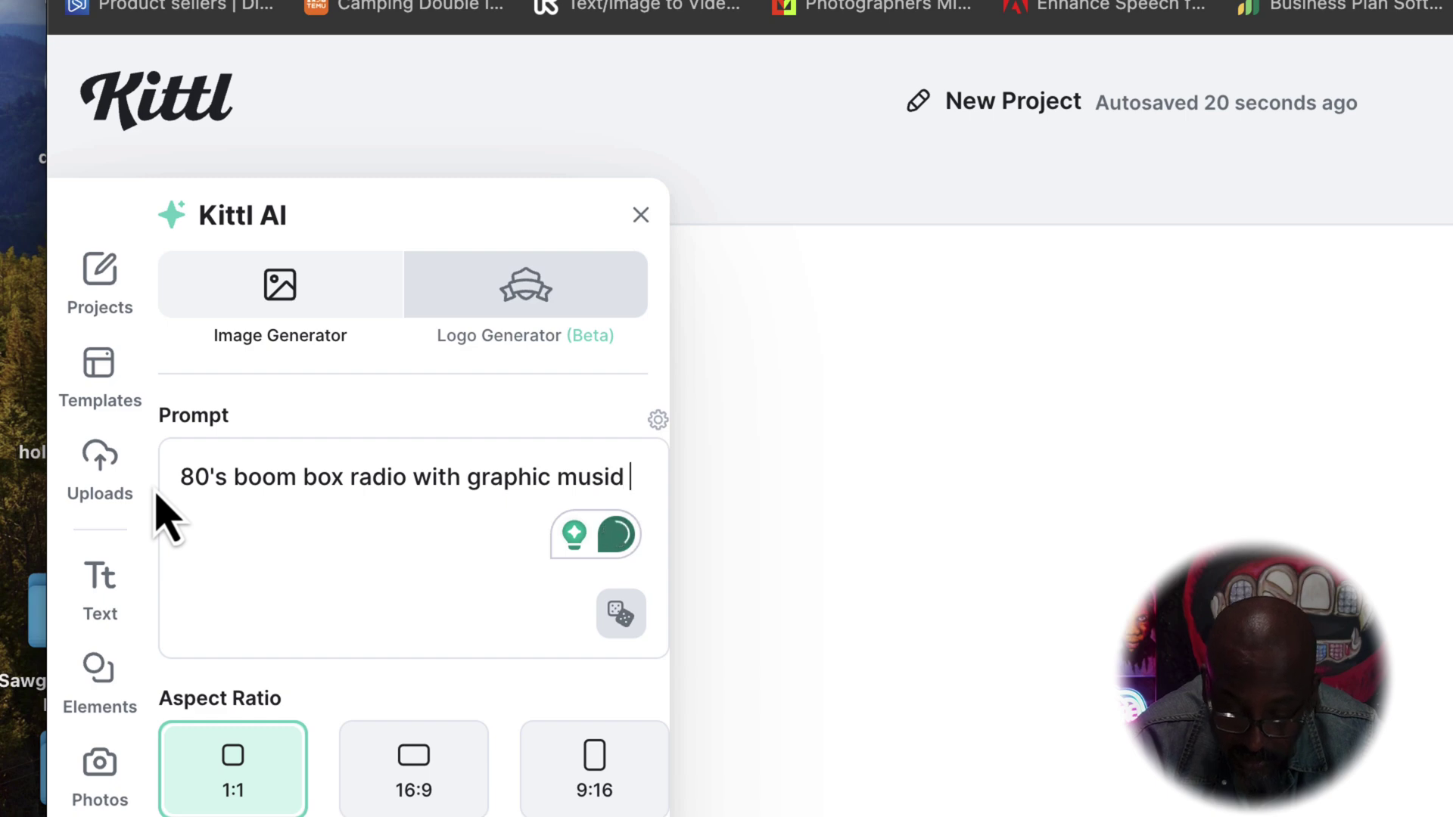
text(coming from the)
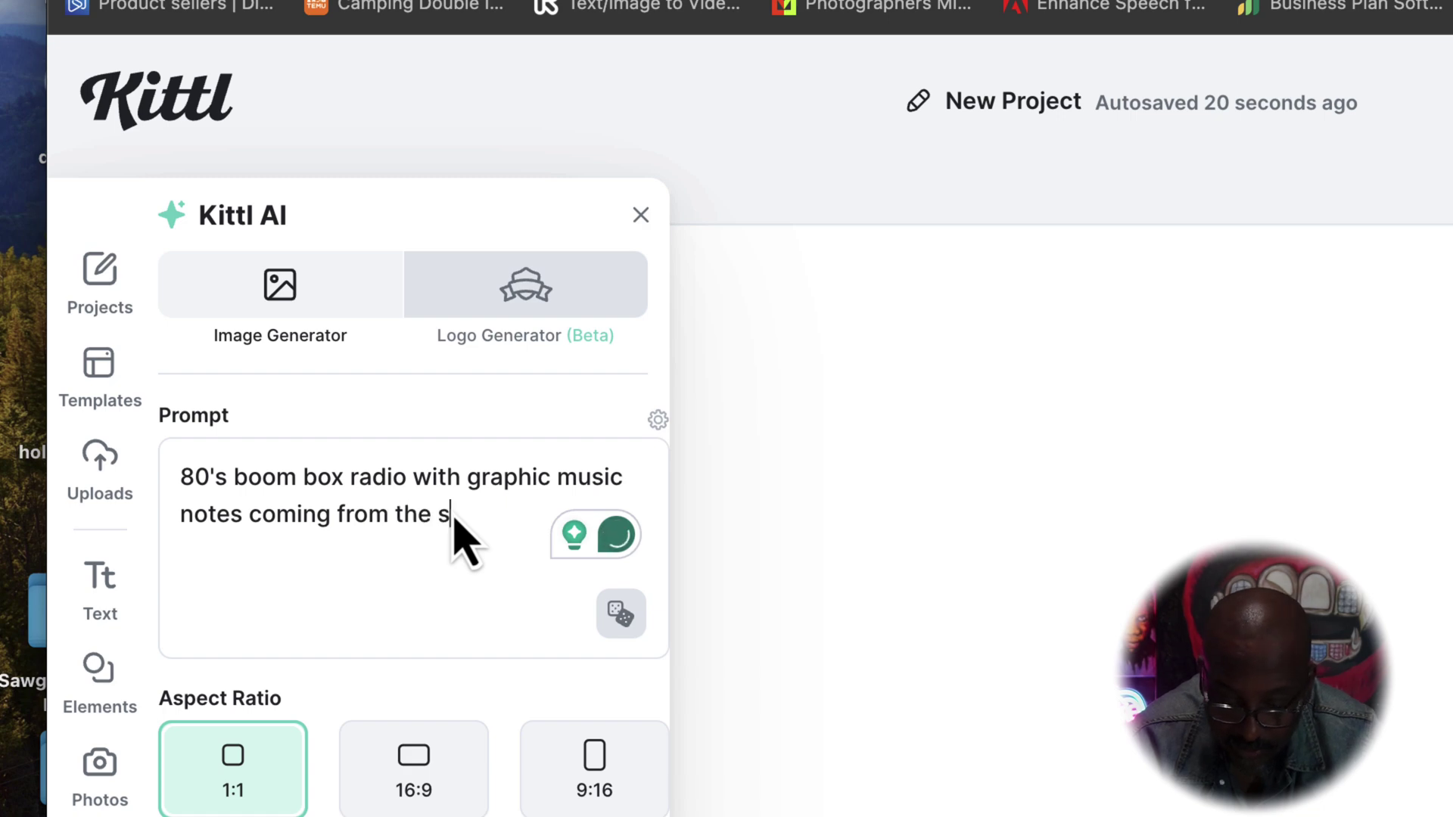
text(s colorful vector style graphic)
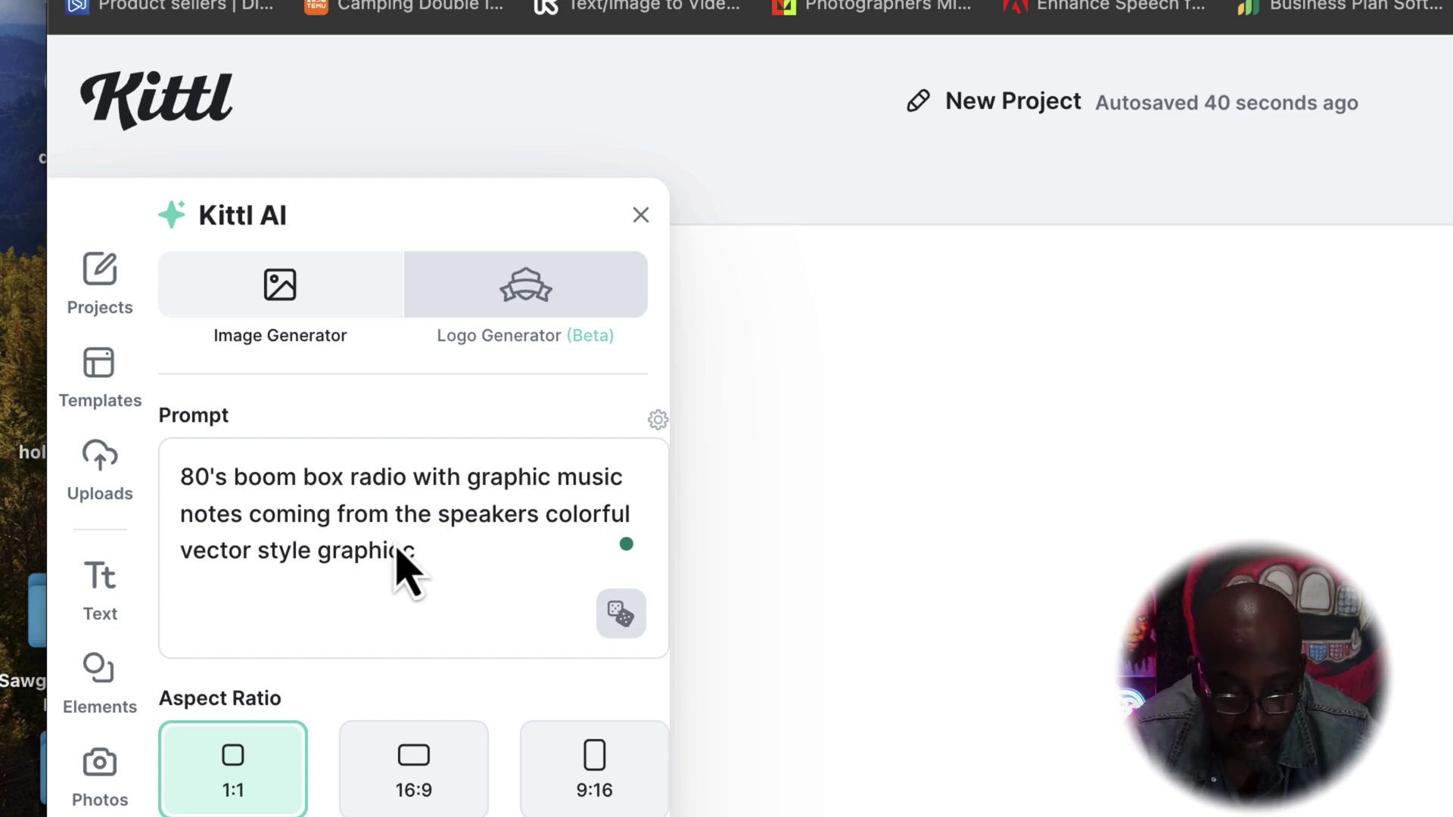
key(BackSpace)
Step: Finish the prompt and generate a 9:16 boom box in the T-Shirt Graphic clipart style
text(ic)
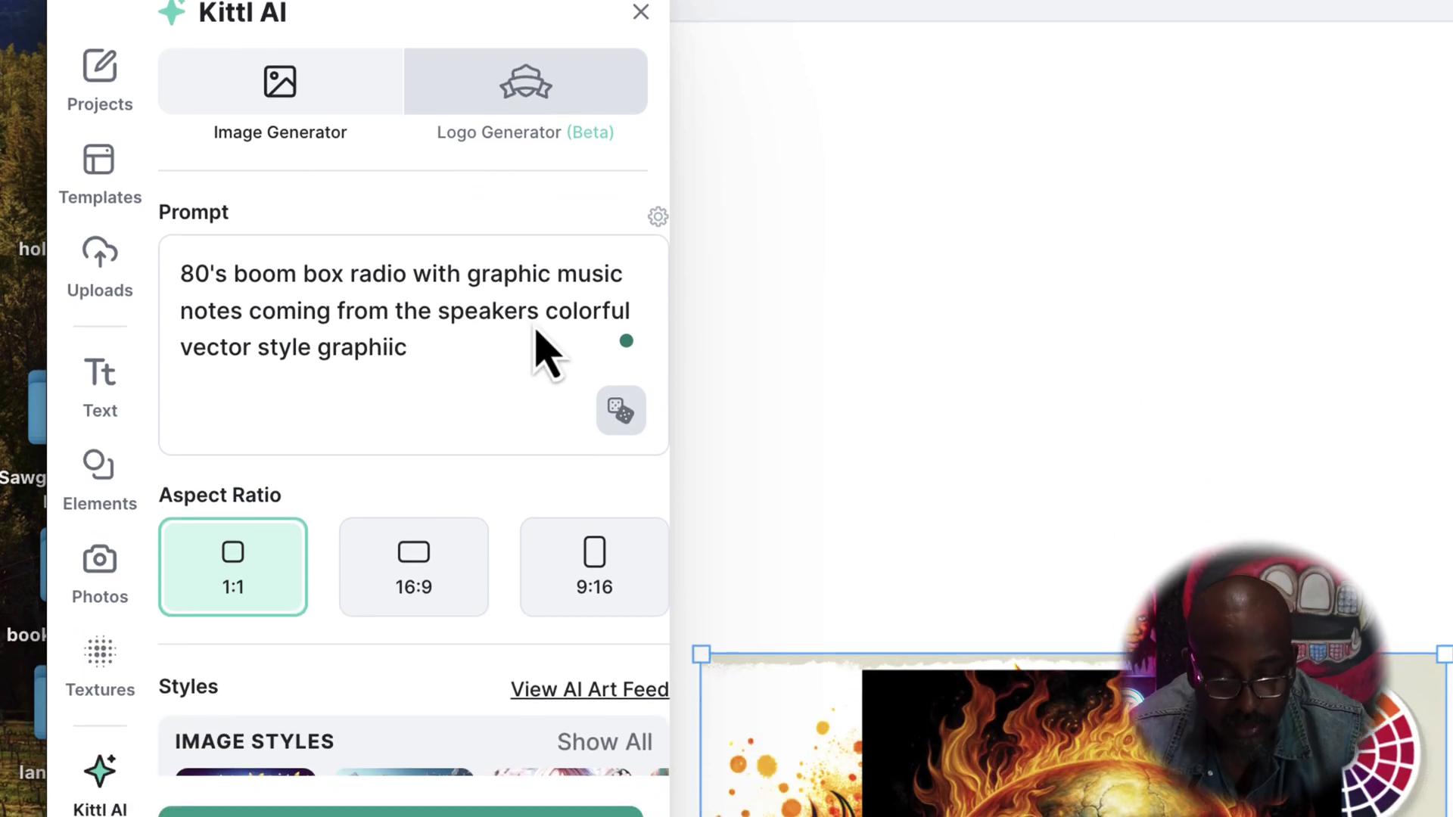
scroll(529, 354, down, 1)
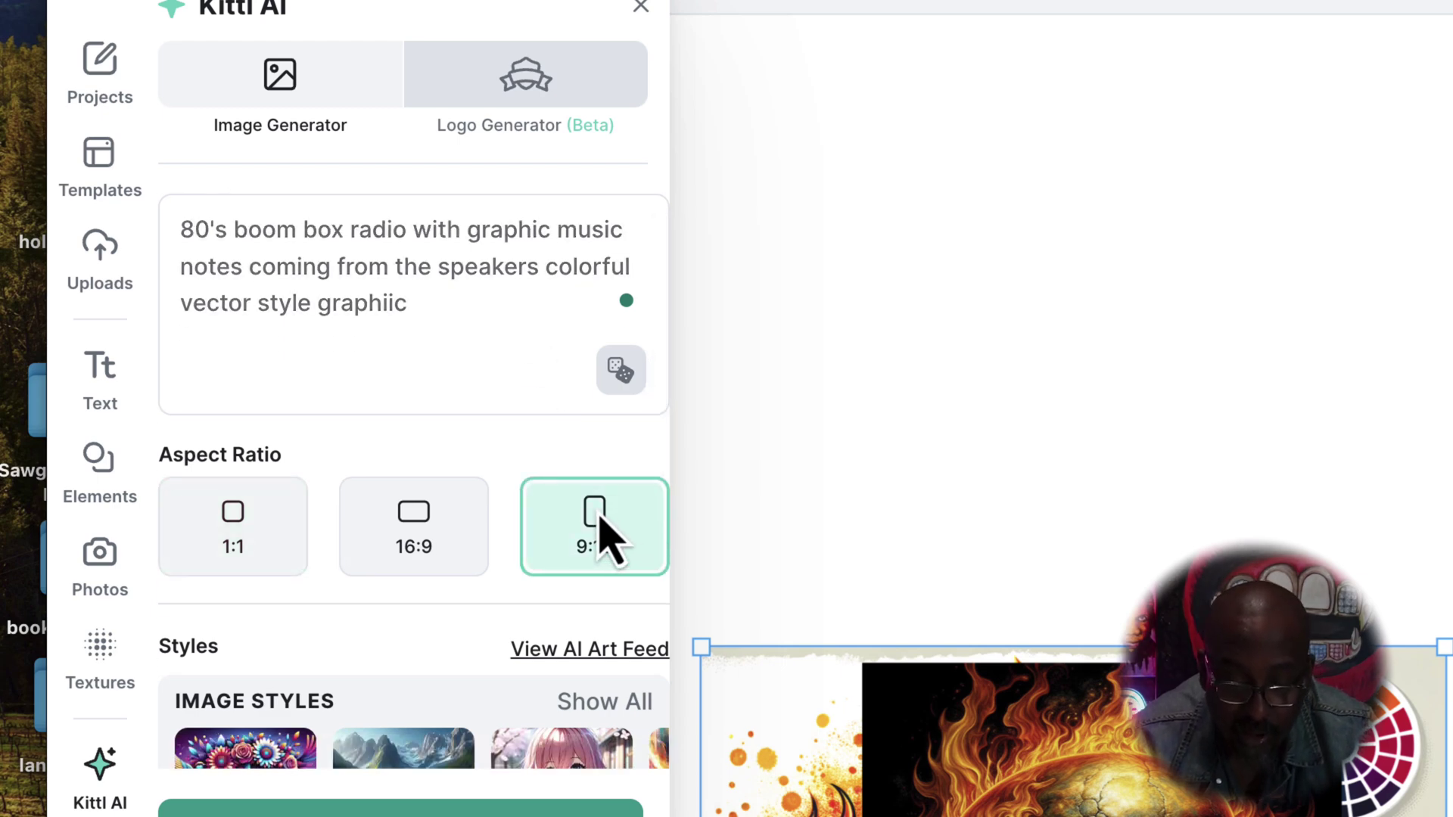
scroll(603, 532, down, 5)
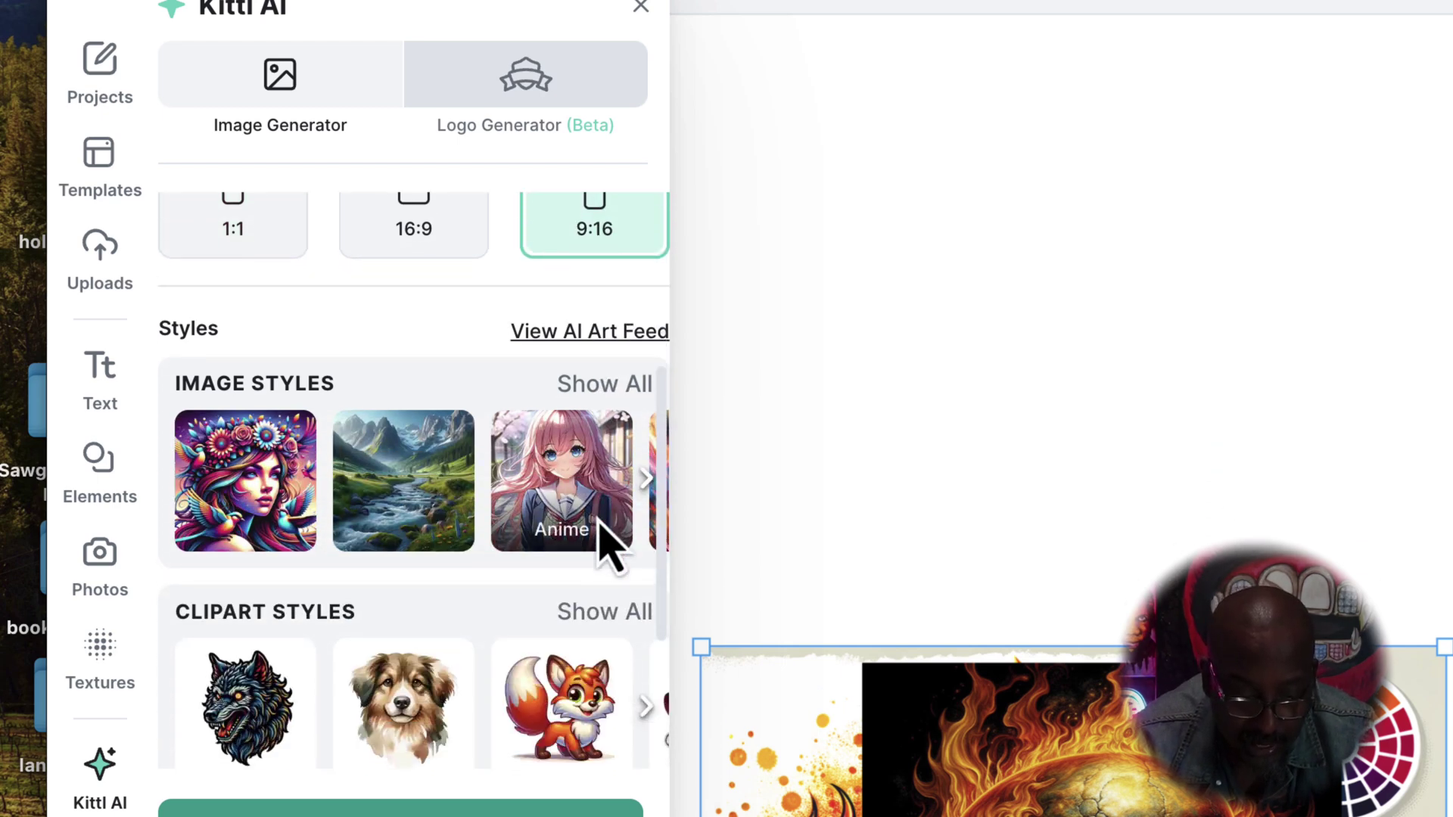
scroll(603, 531, down, 1)
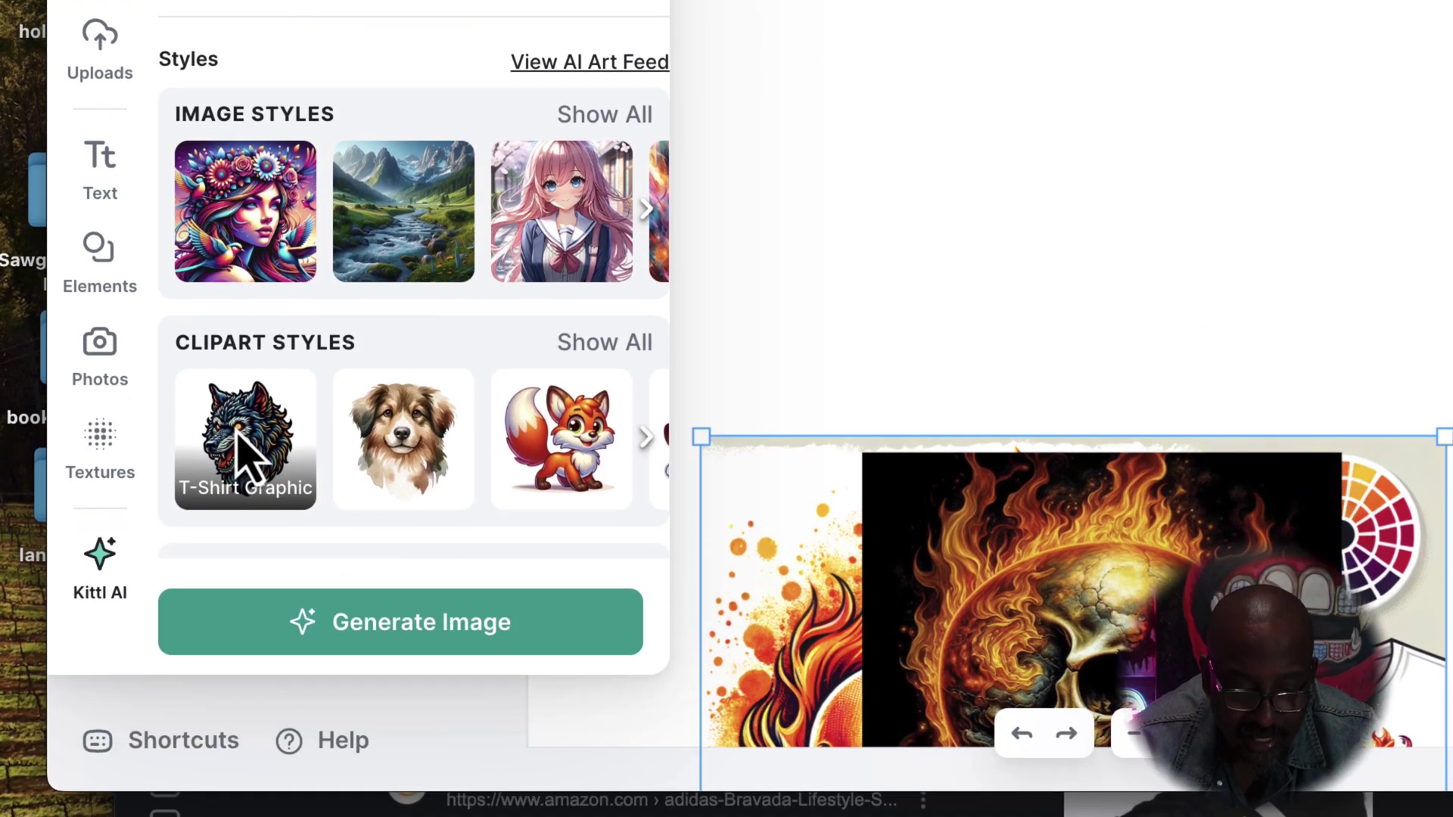
click(244, 529)
scroll(244, 530, down, 3)
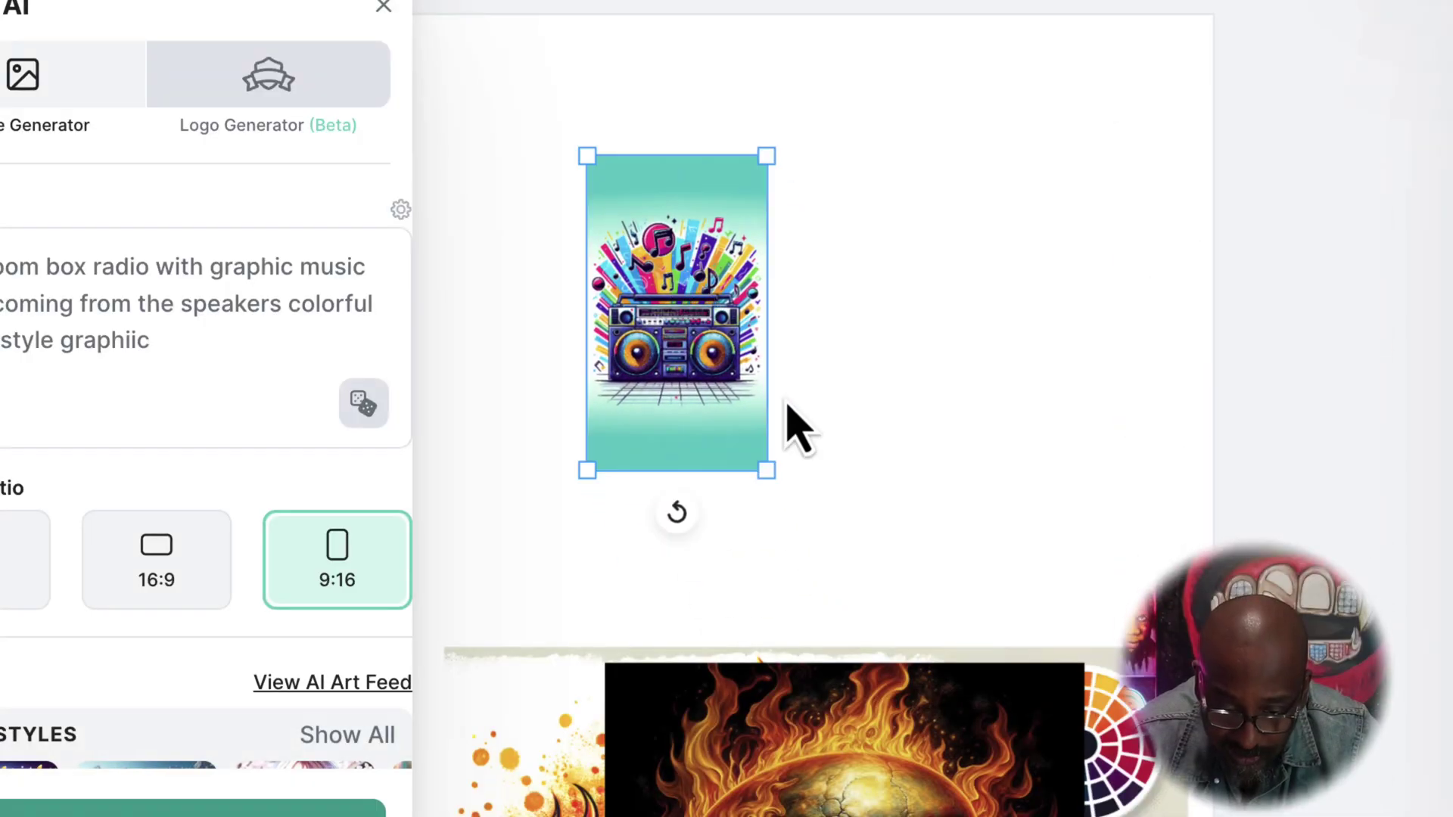
Step: Enlarge the teal boom box image and move it to the top of the canvas
drag(763, 485, 1059, 816)
drag(900, 583, 874, 447)
mouse_move(627, 407)
mouse_down()
mouse_move(607, 410)
mouse_move(636, 413)
mouse_up()
Step: Generate a Pencil Drawing boom box and place it enlarged over the teal version
scroll(75, 454, down, 6)
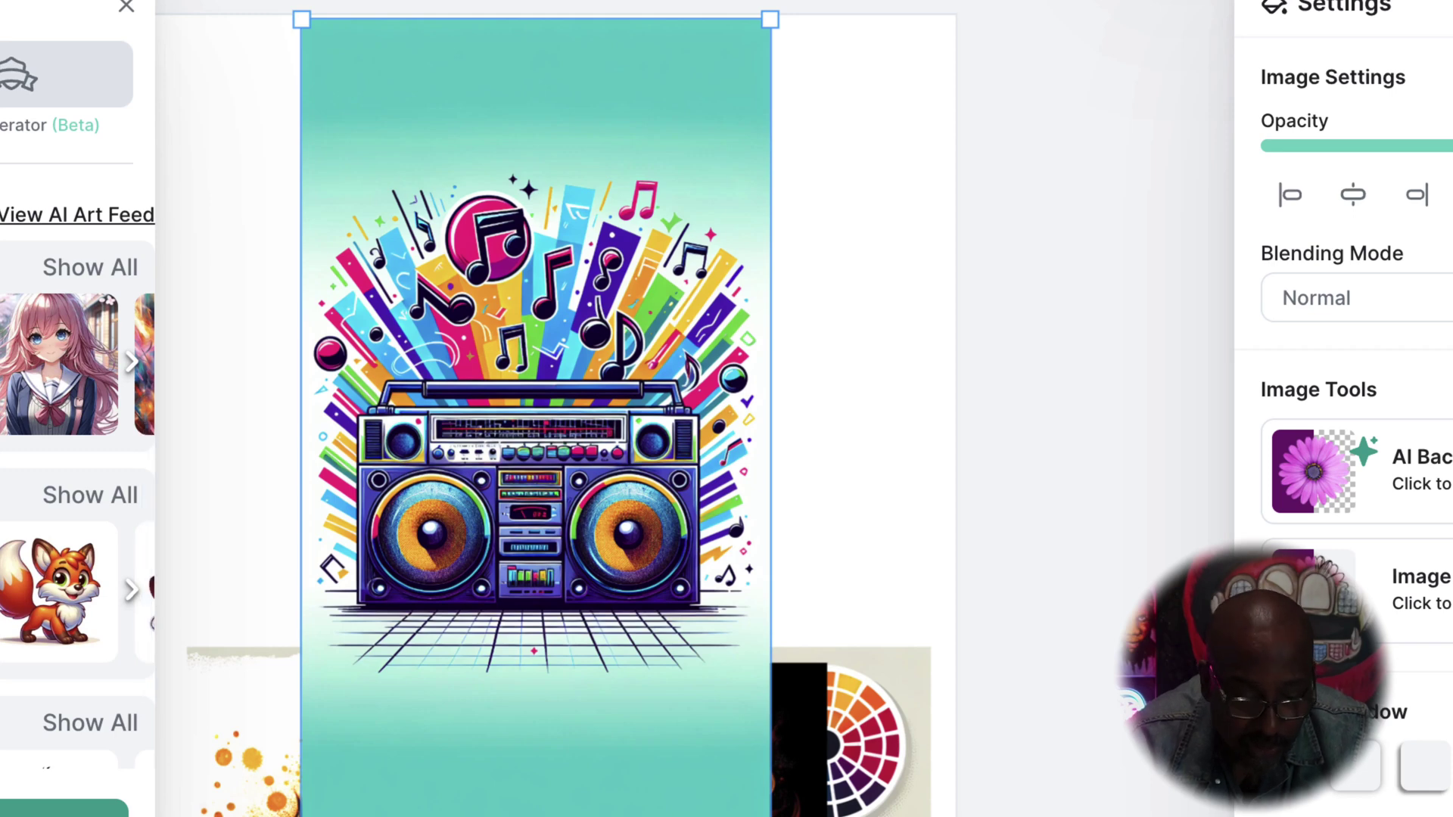
scroll(3, 363, right, 3)
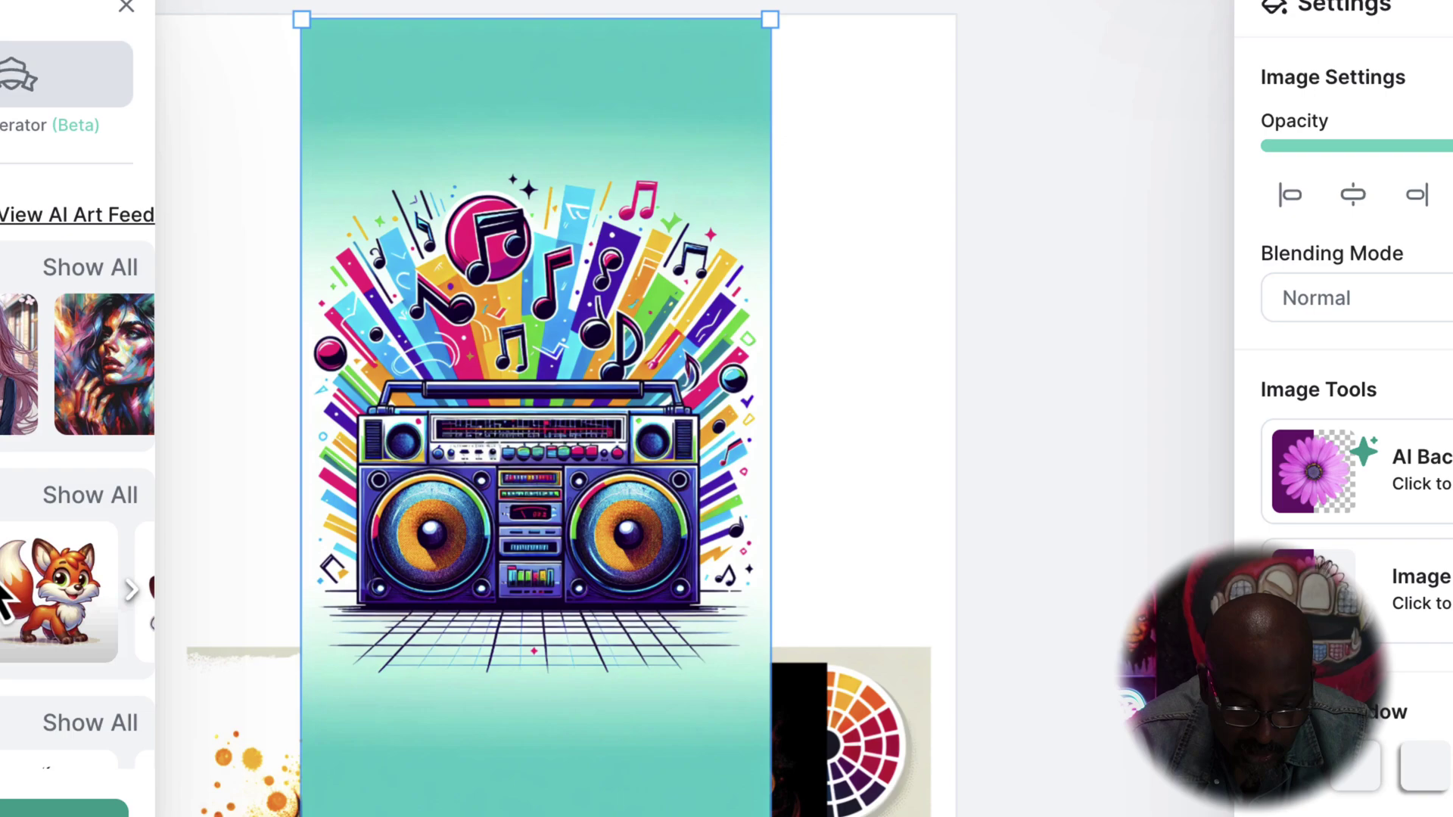
scroll(7, 593, down, 3)
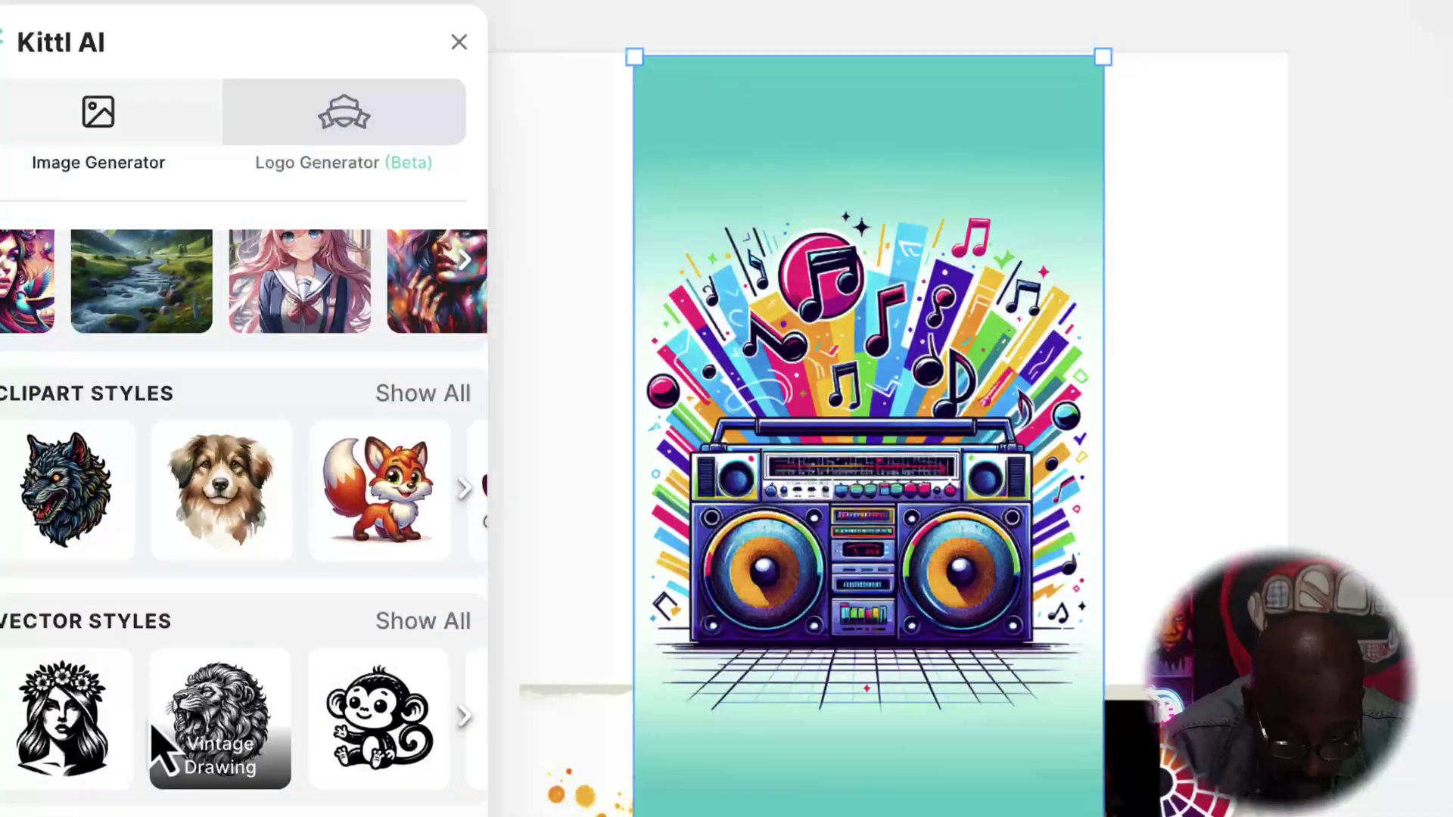
scroll(198, 522, right, 3)
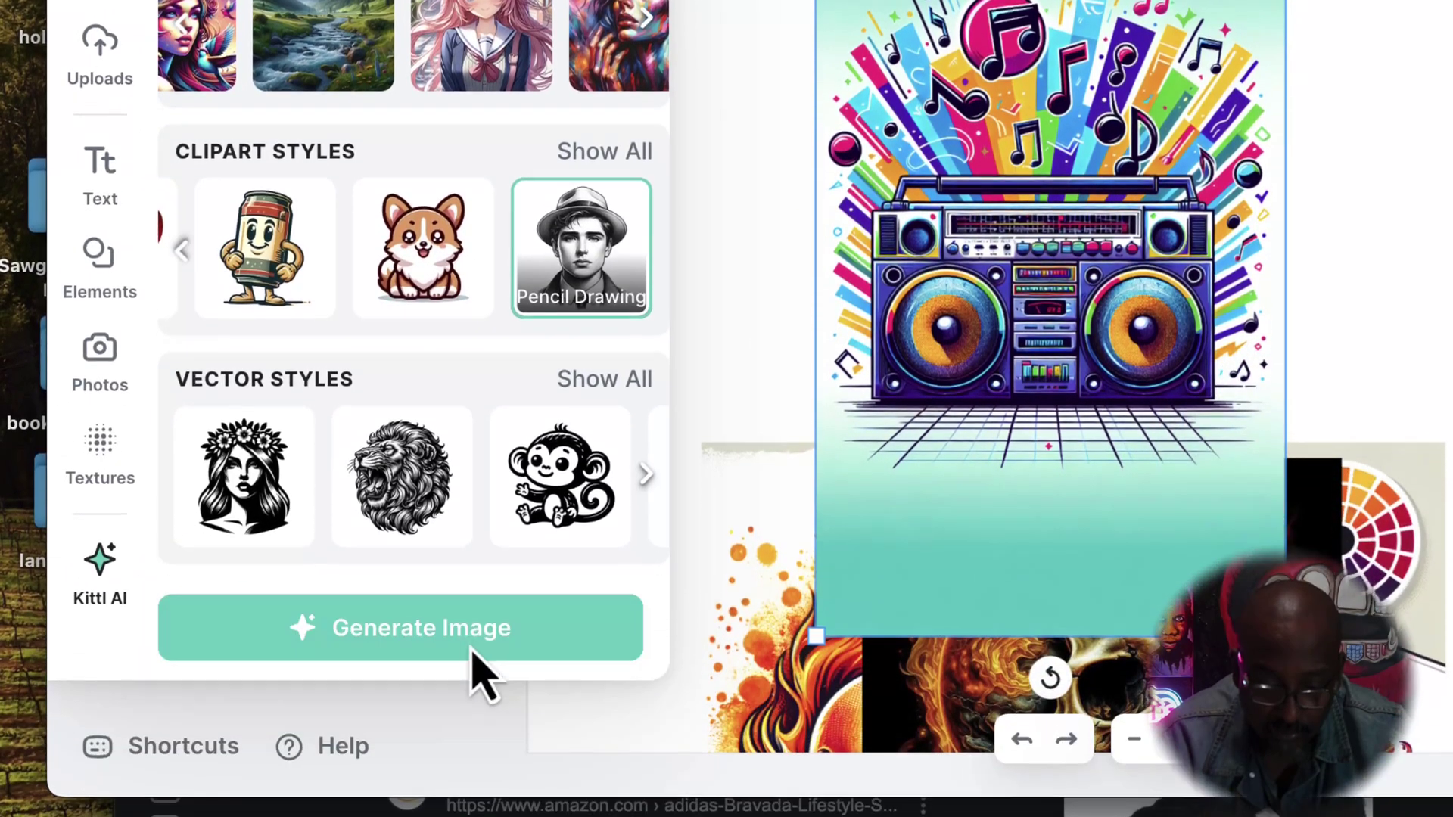
click(471, 643)
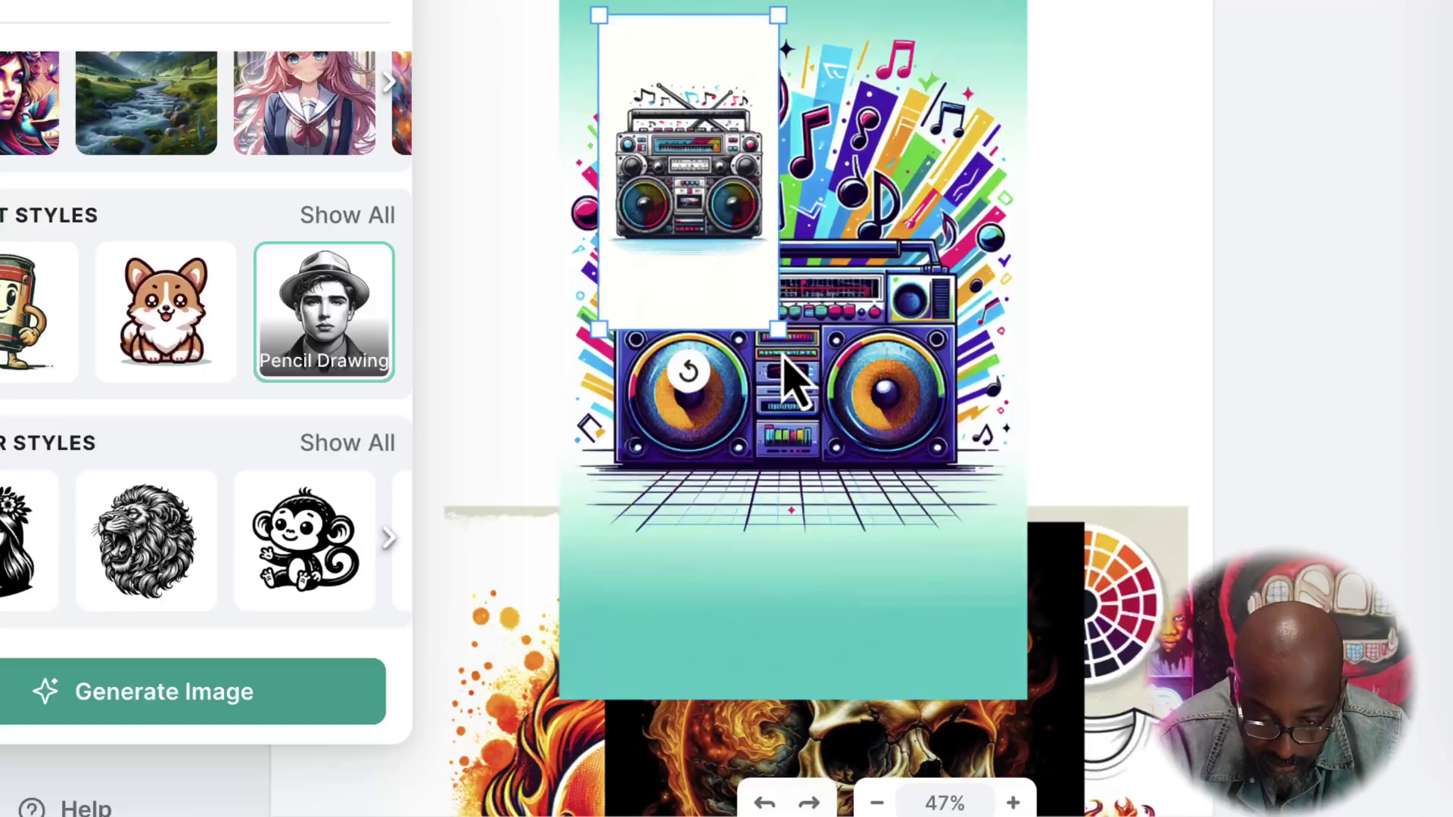
drag(1050, 373, 1301, 371)
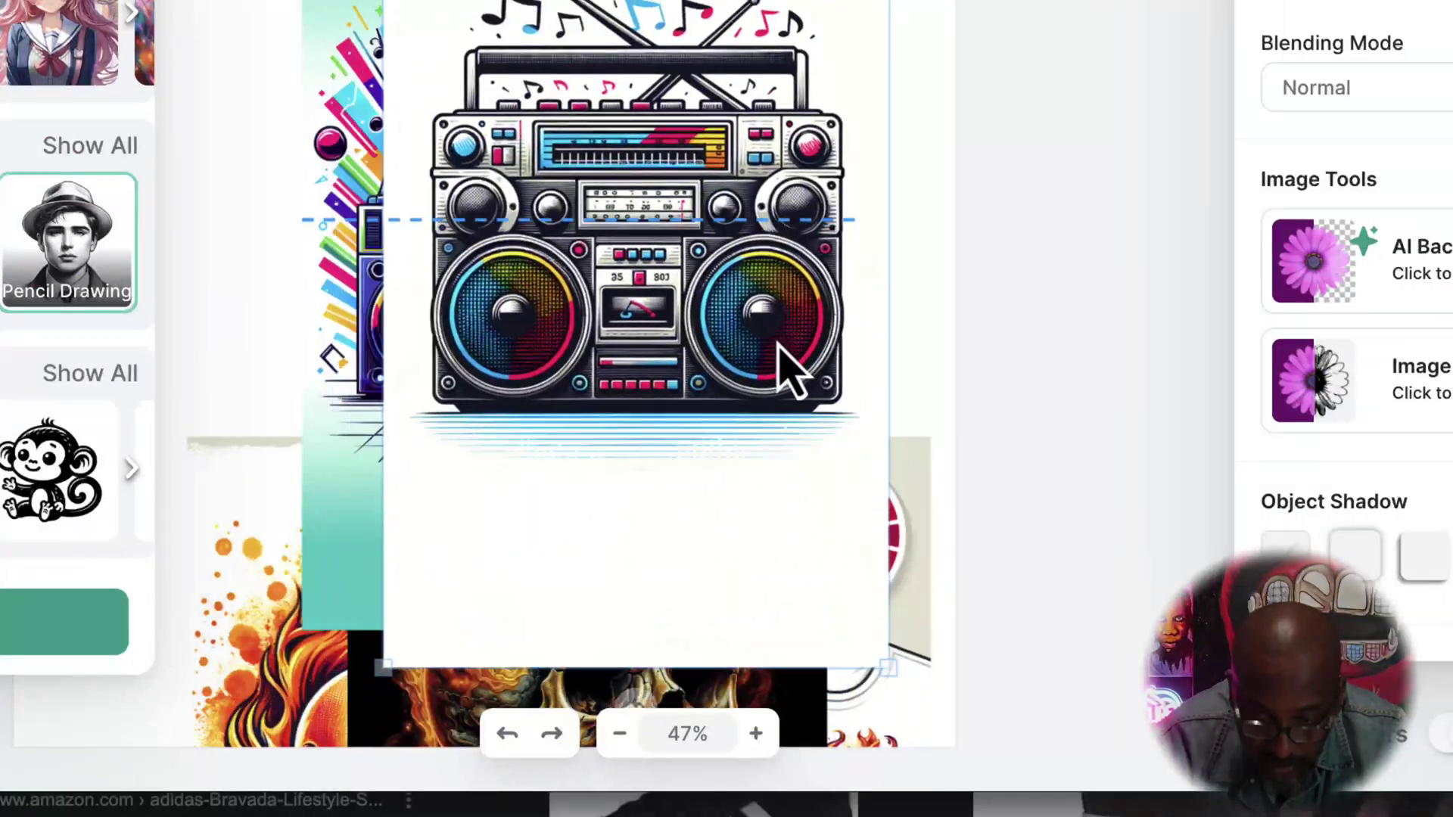
drag(791, 371, 811, 356)
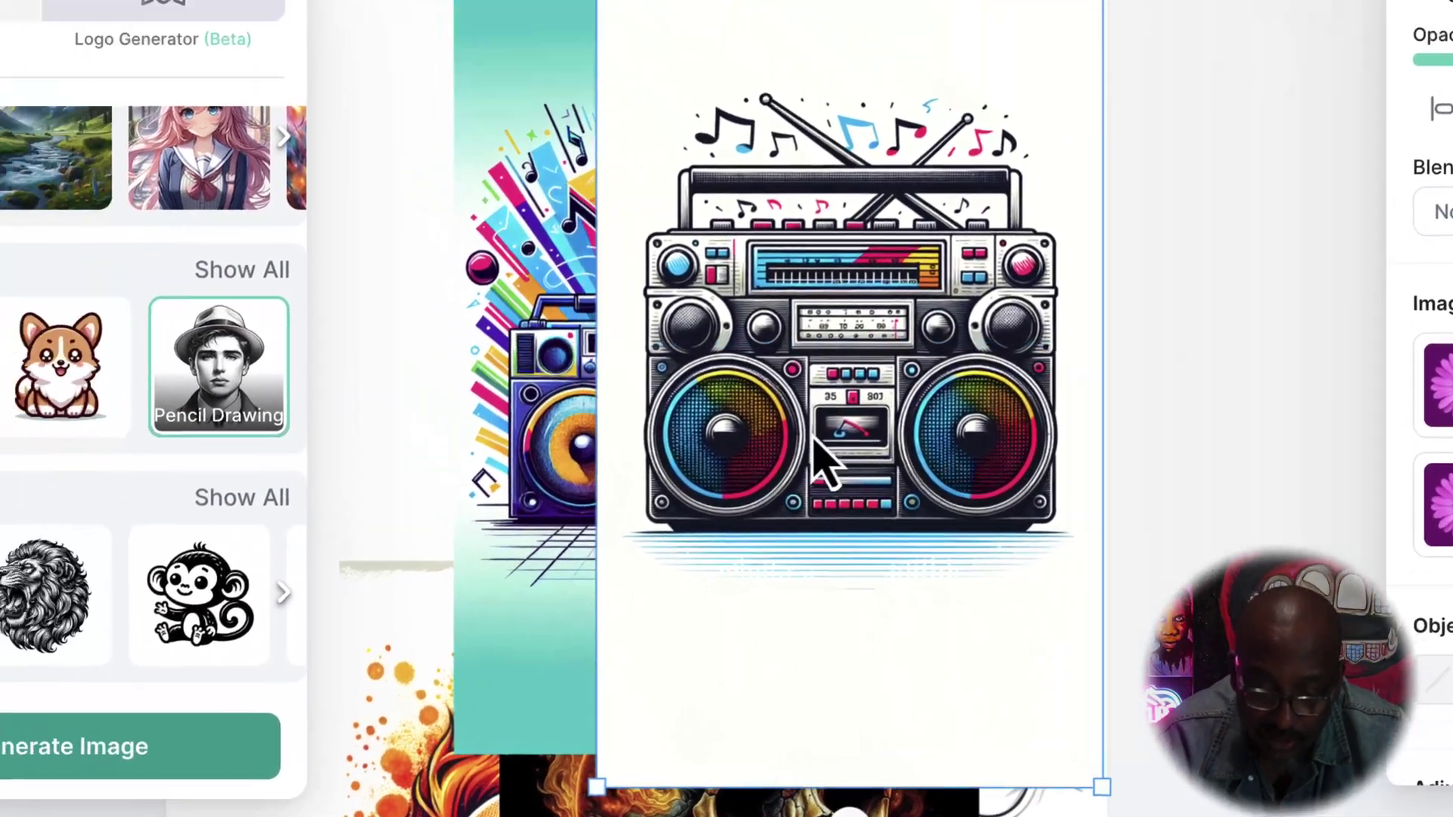
click(523, 310)
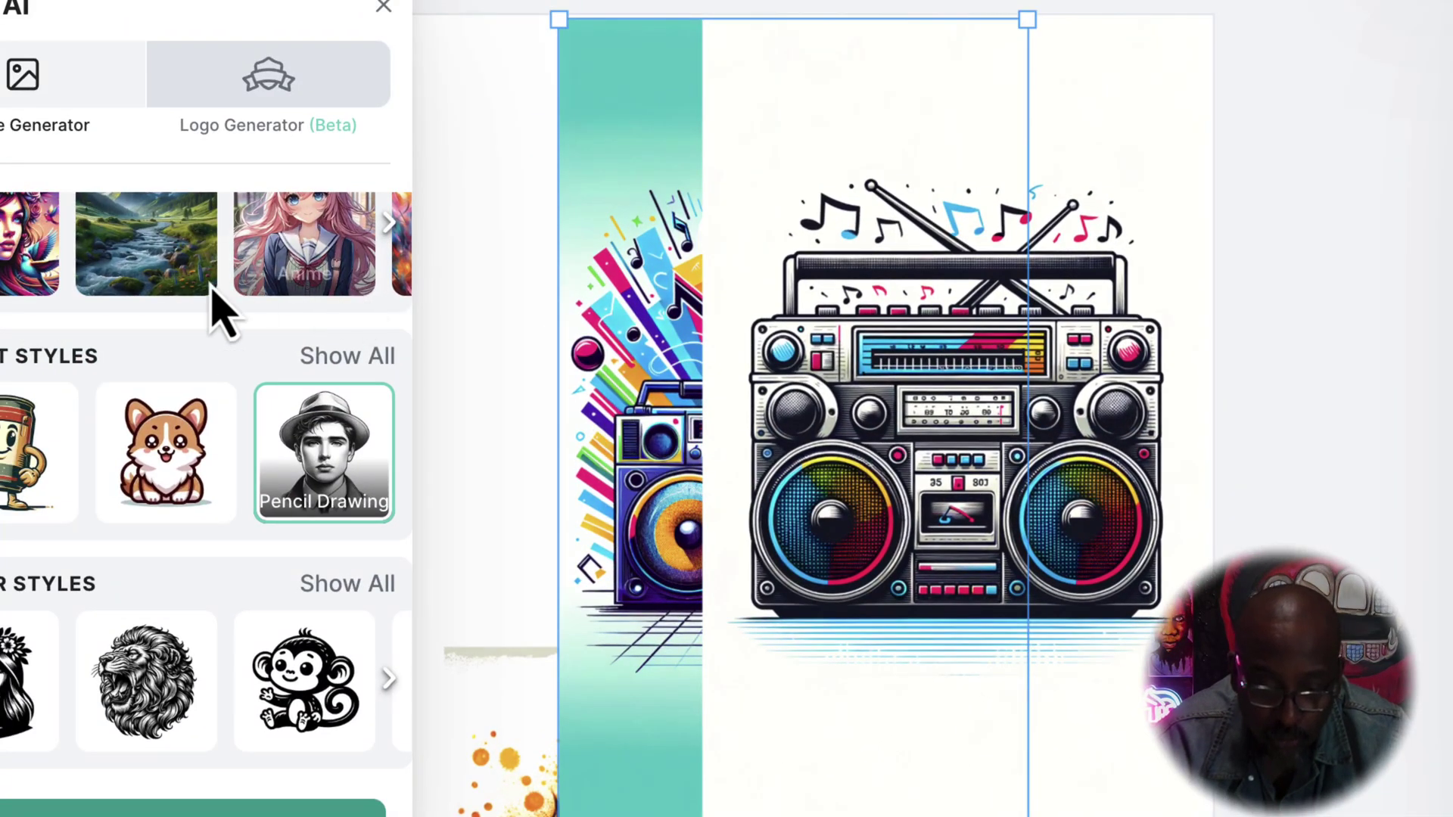
scroll(219, 310, up, 5)
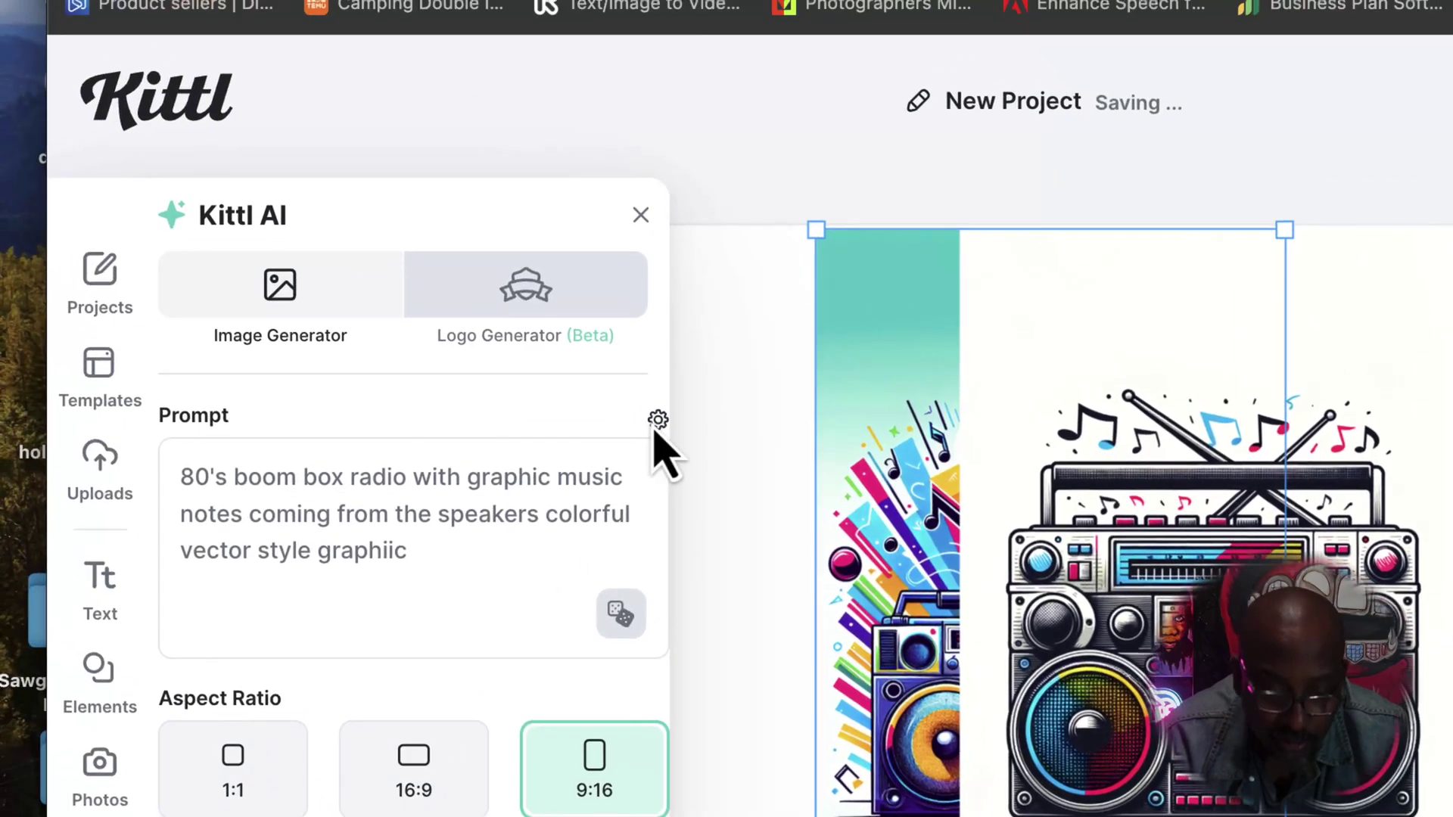
Step: Switch to ImageGen V1.0 and generate the boom box in Watercolor clipart style
click(658, 420)
click(797, 560)
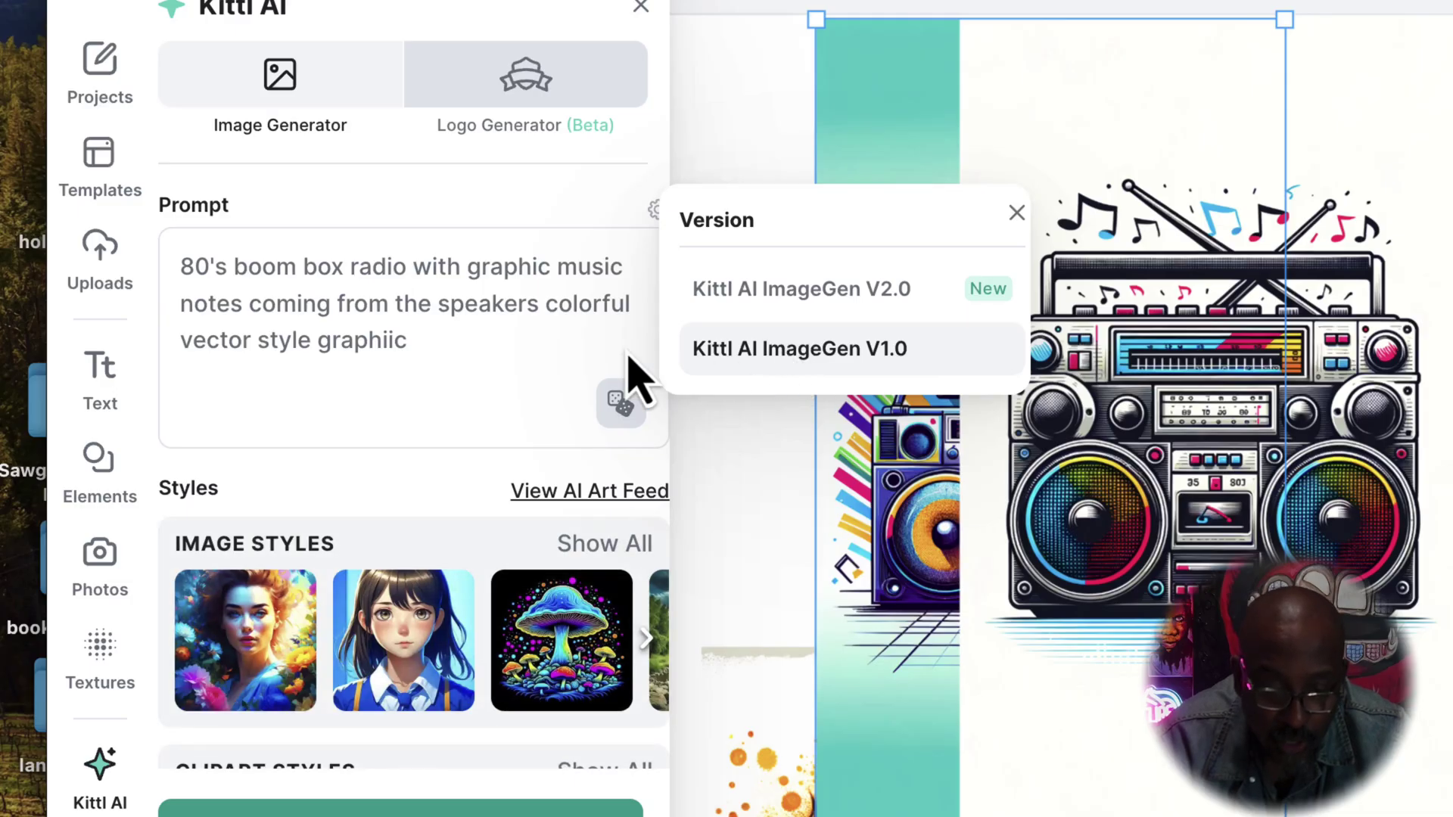
scroll(496, 634, right, 10)
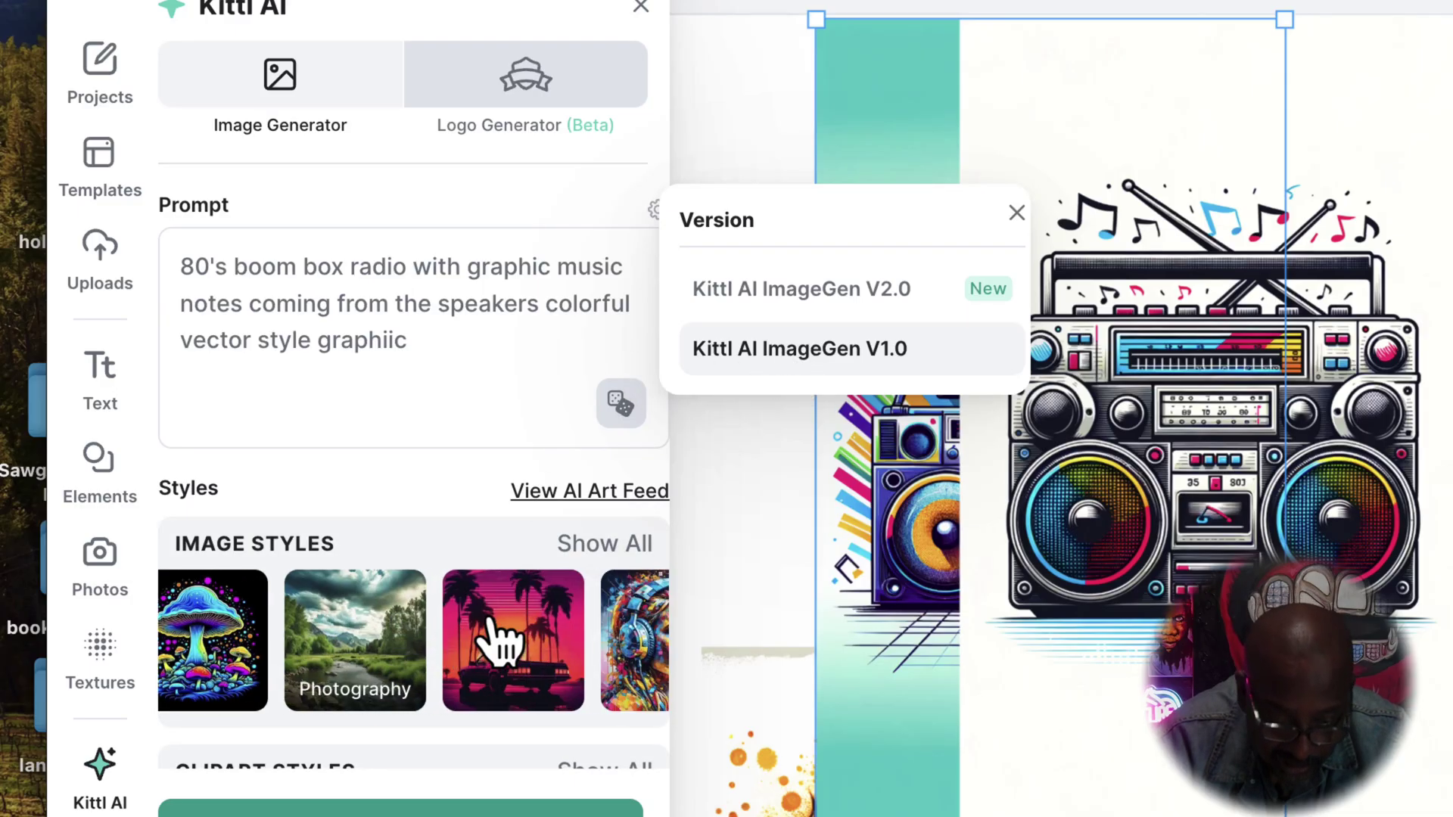
scroll(522, 684, down, 6)
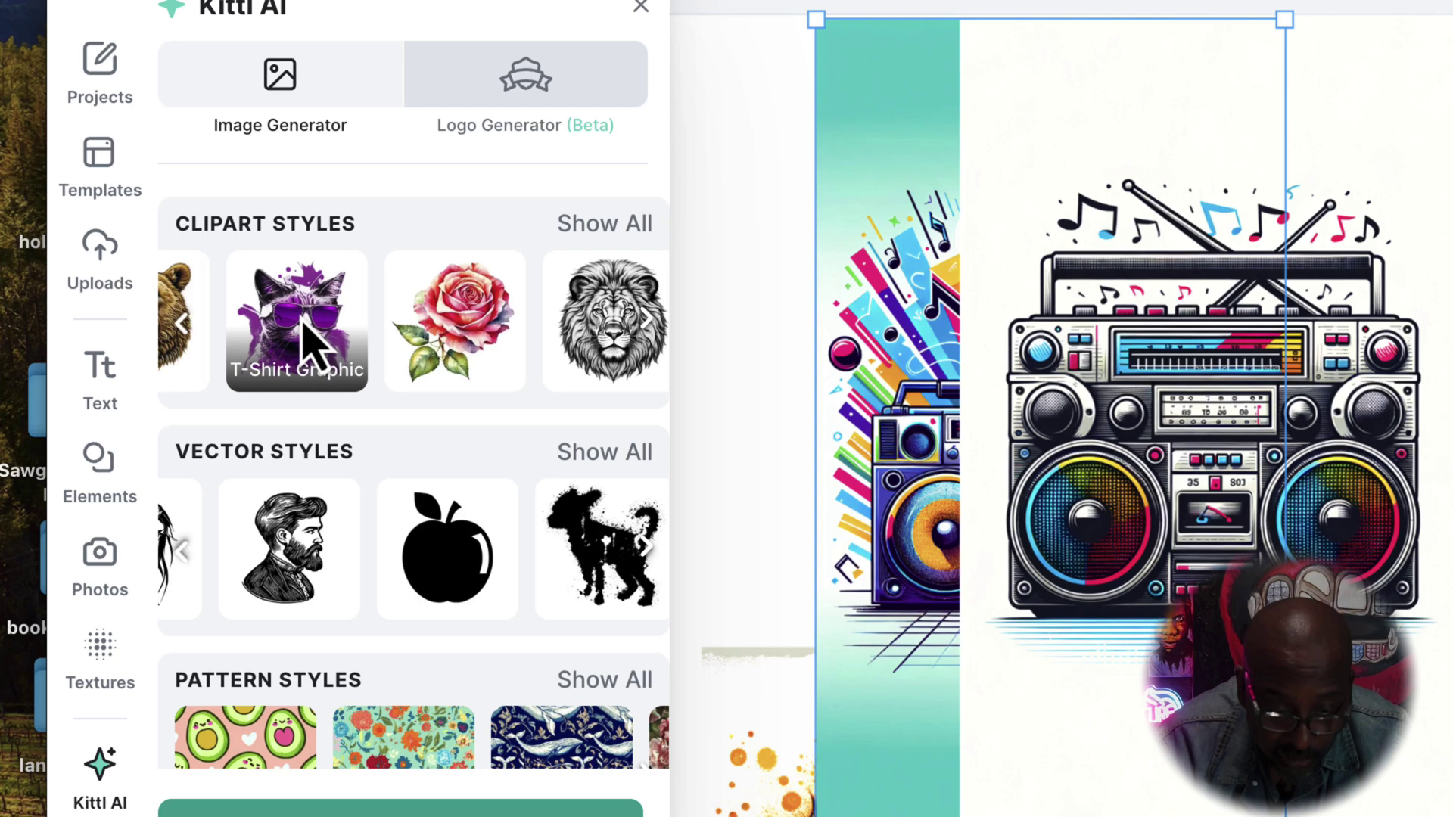
click(454, 333)
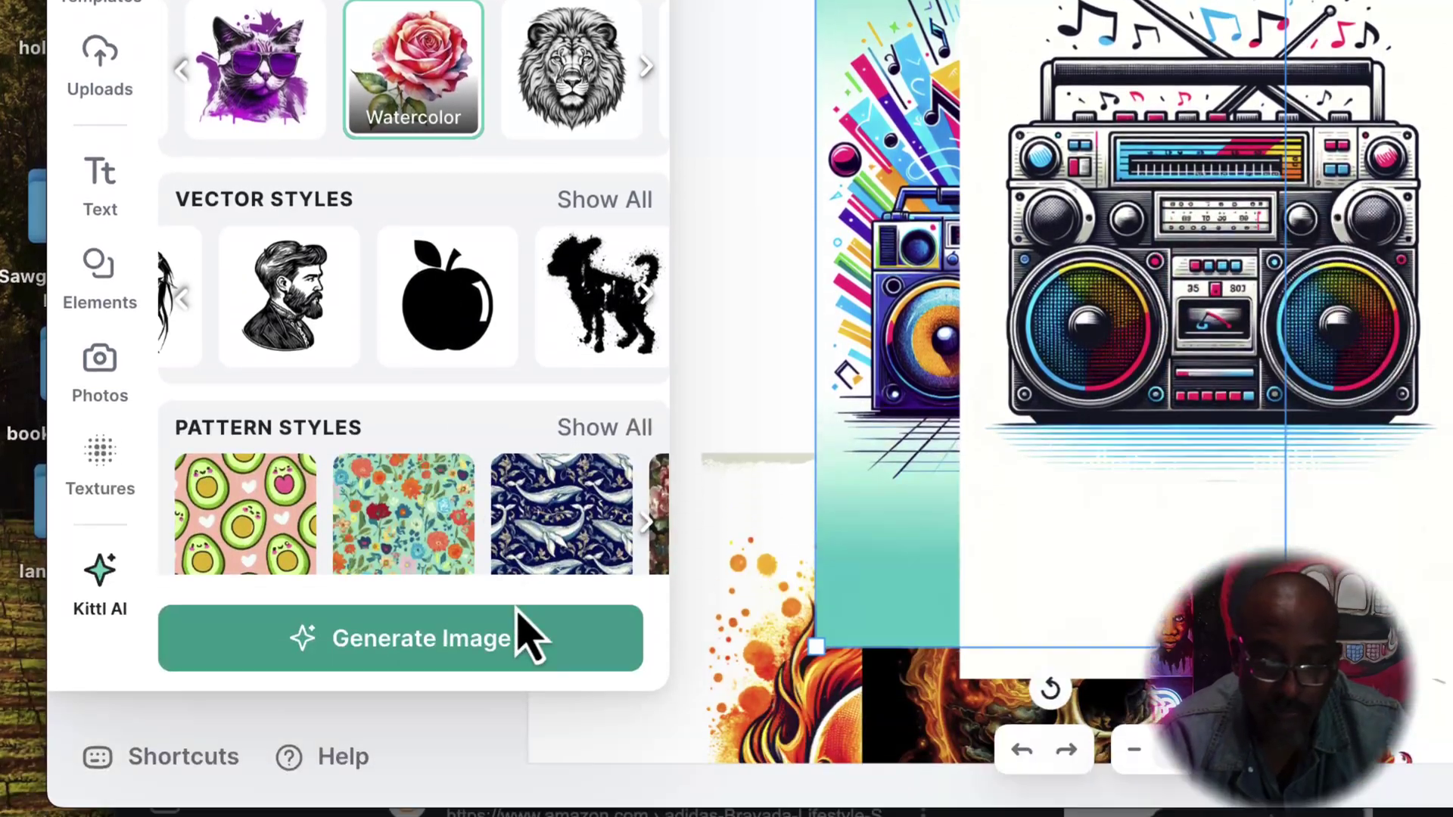
click(521, 614)
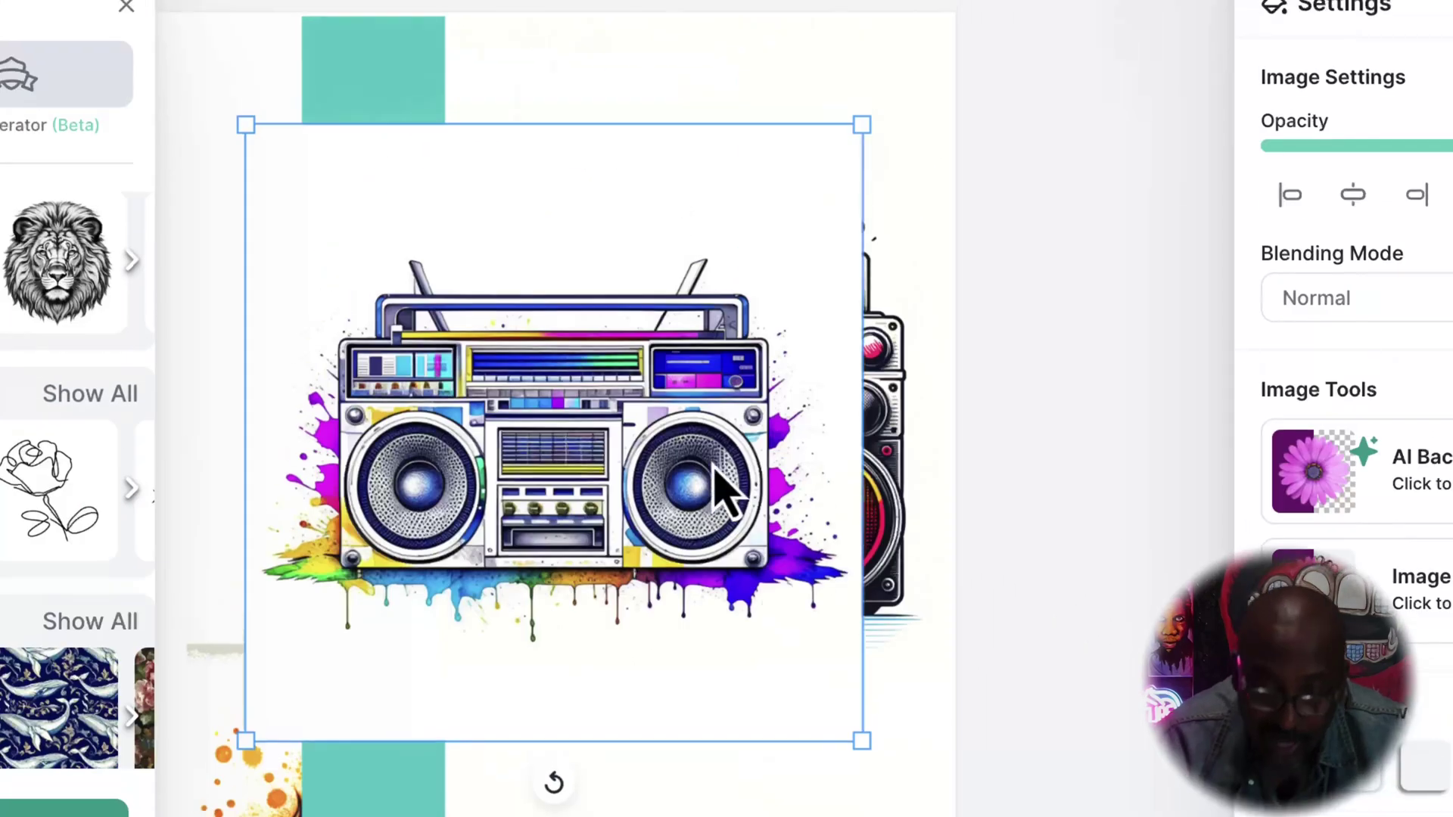
Step: Enlarge the watercolor boom box, shift the pencil boom box left, and settle the watercolor one centred low on the page
drag(776, 321, 860, 573)
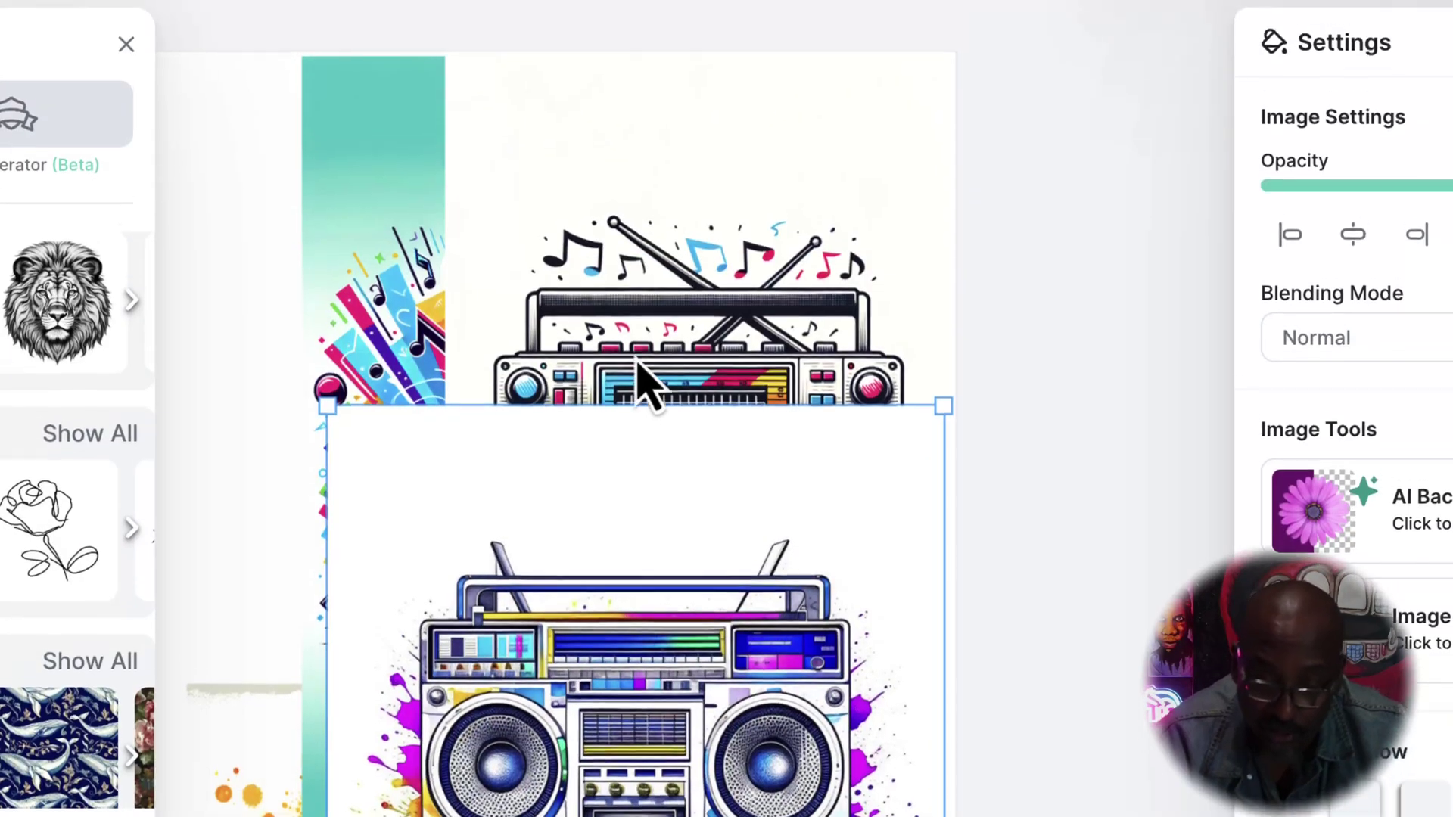
drag(645, 333, 565, 311)
drag(783, 432, 751, 572)
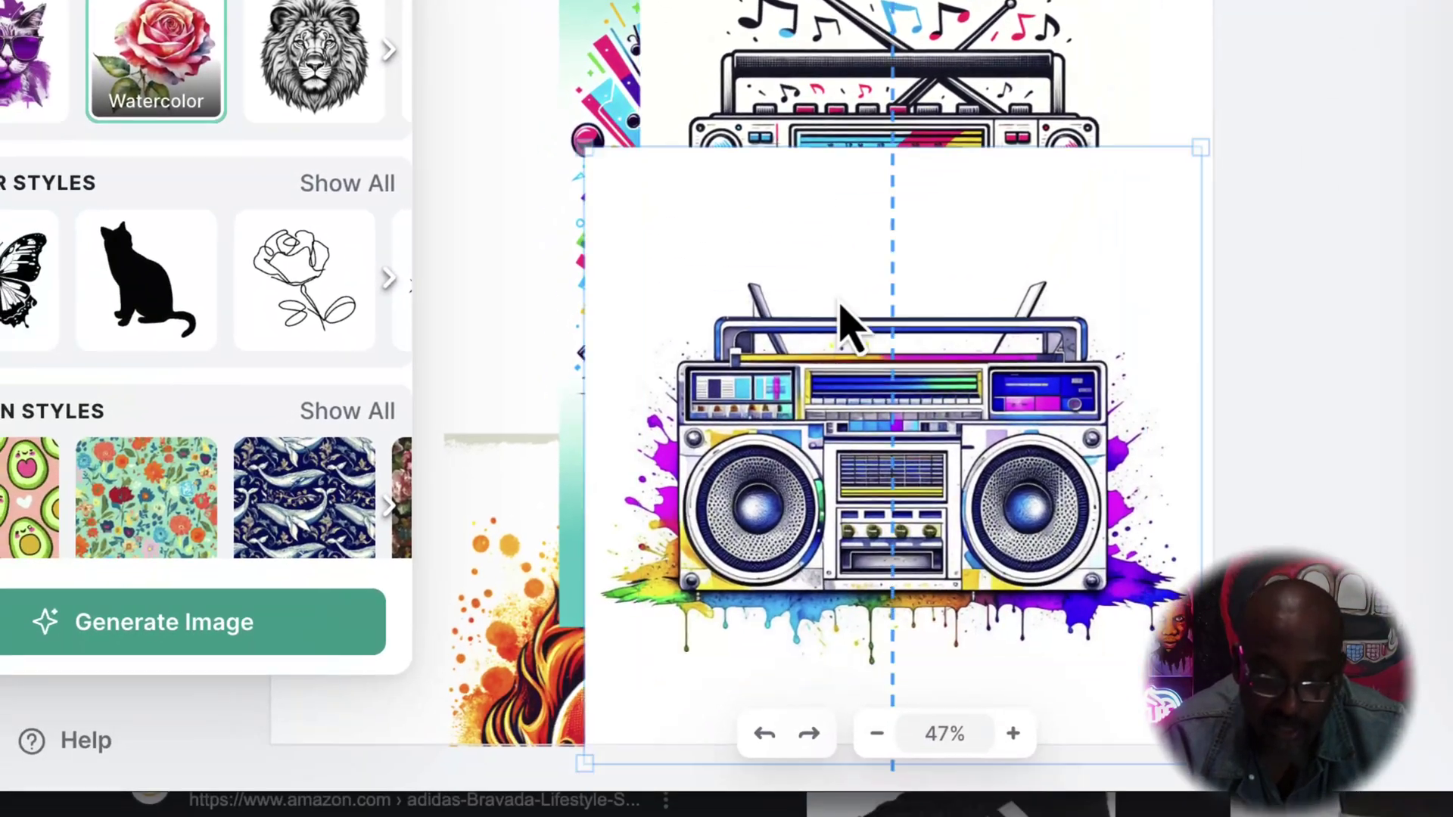
drag(811, 471, 765, 211)
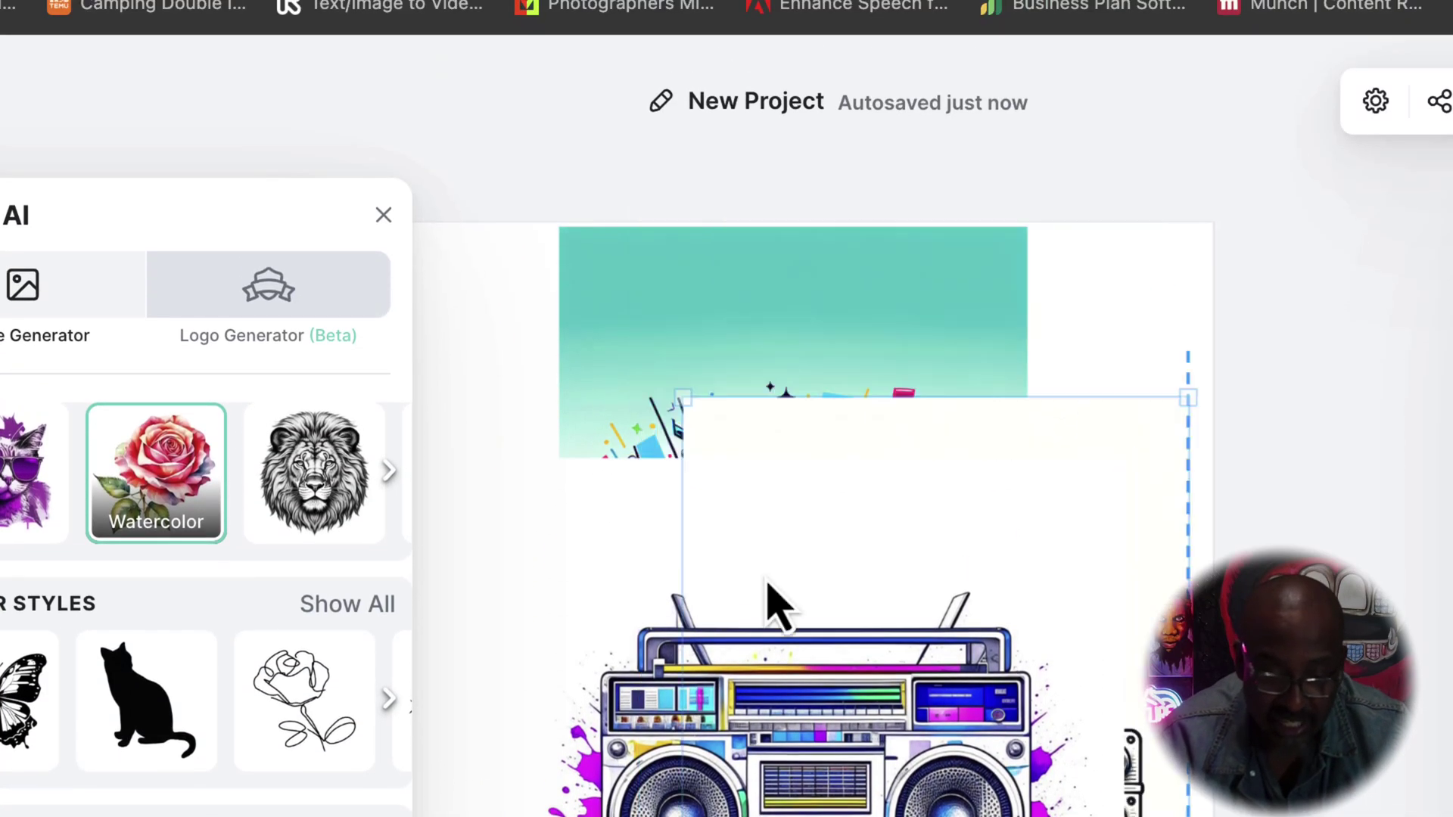
drag(769, 183, 715, 389)
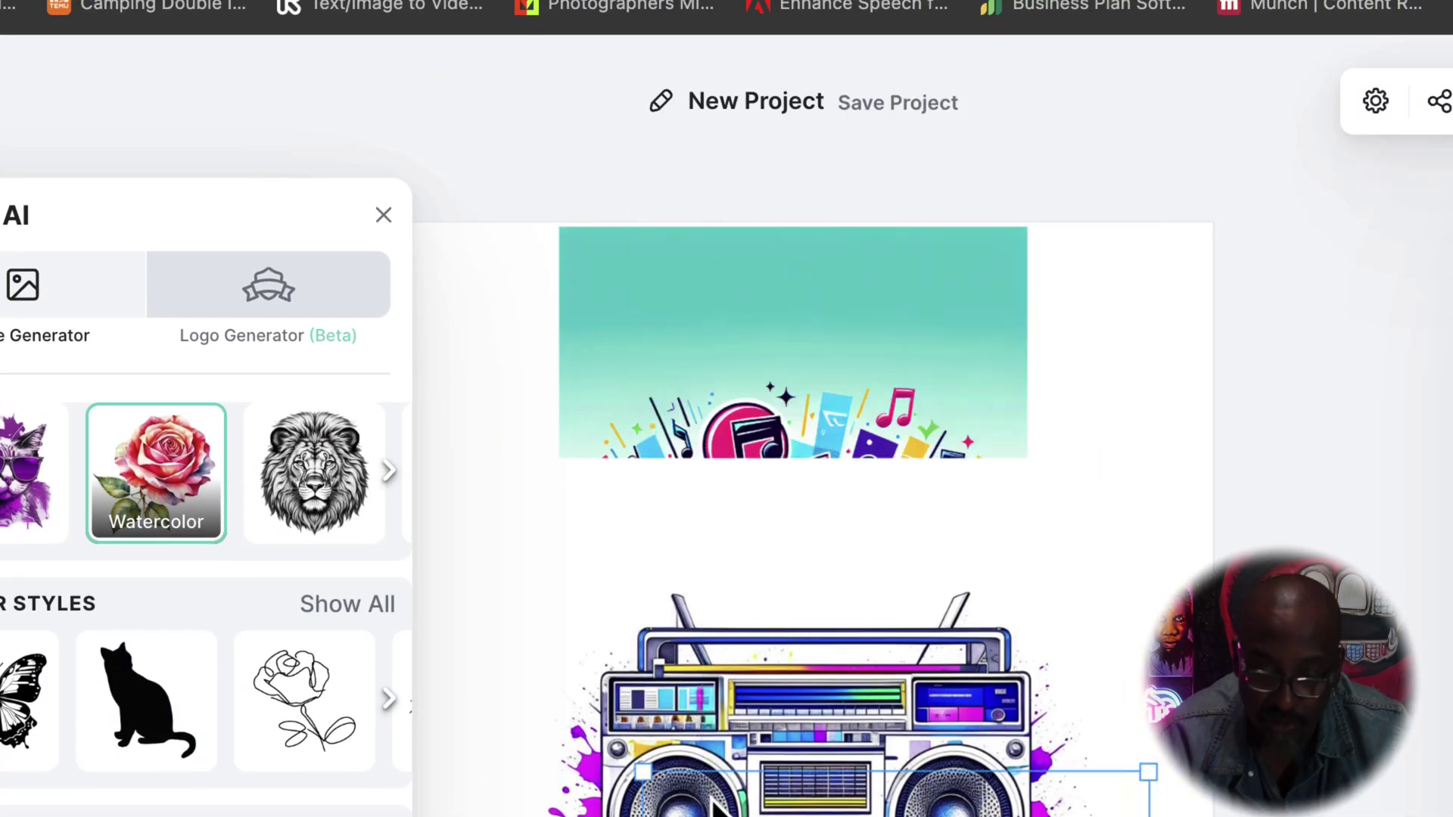
drag(779, 439, 768, 673)
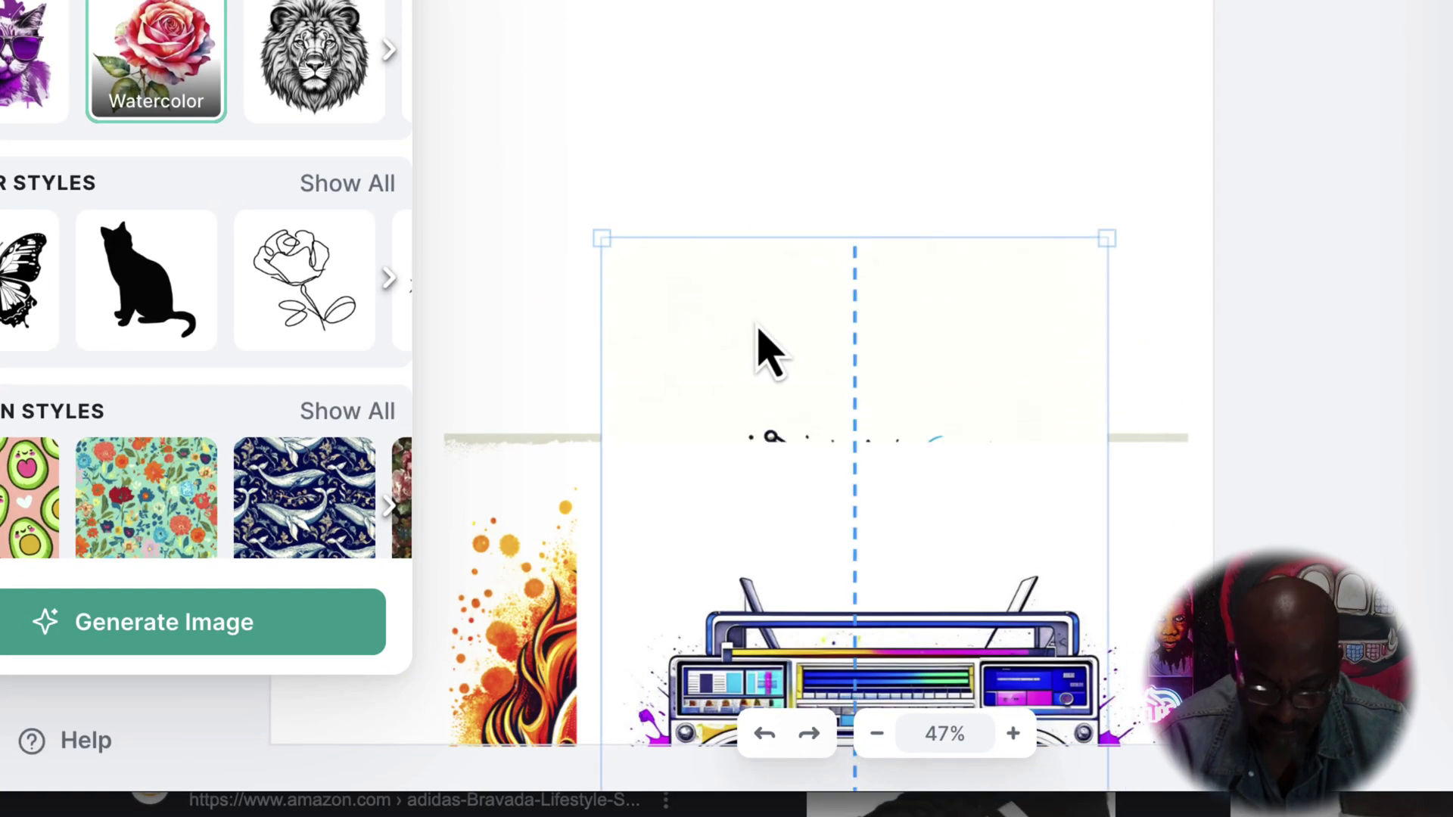
Step: Scroll the generator panel back up and bring up its image generator version choices
scroll(174, 216, up, 2)
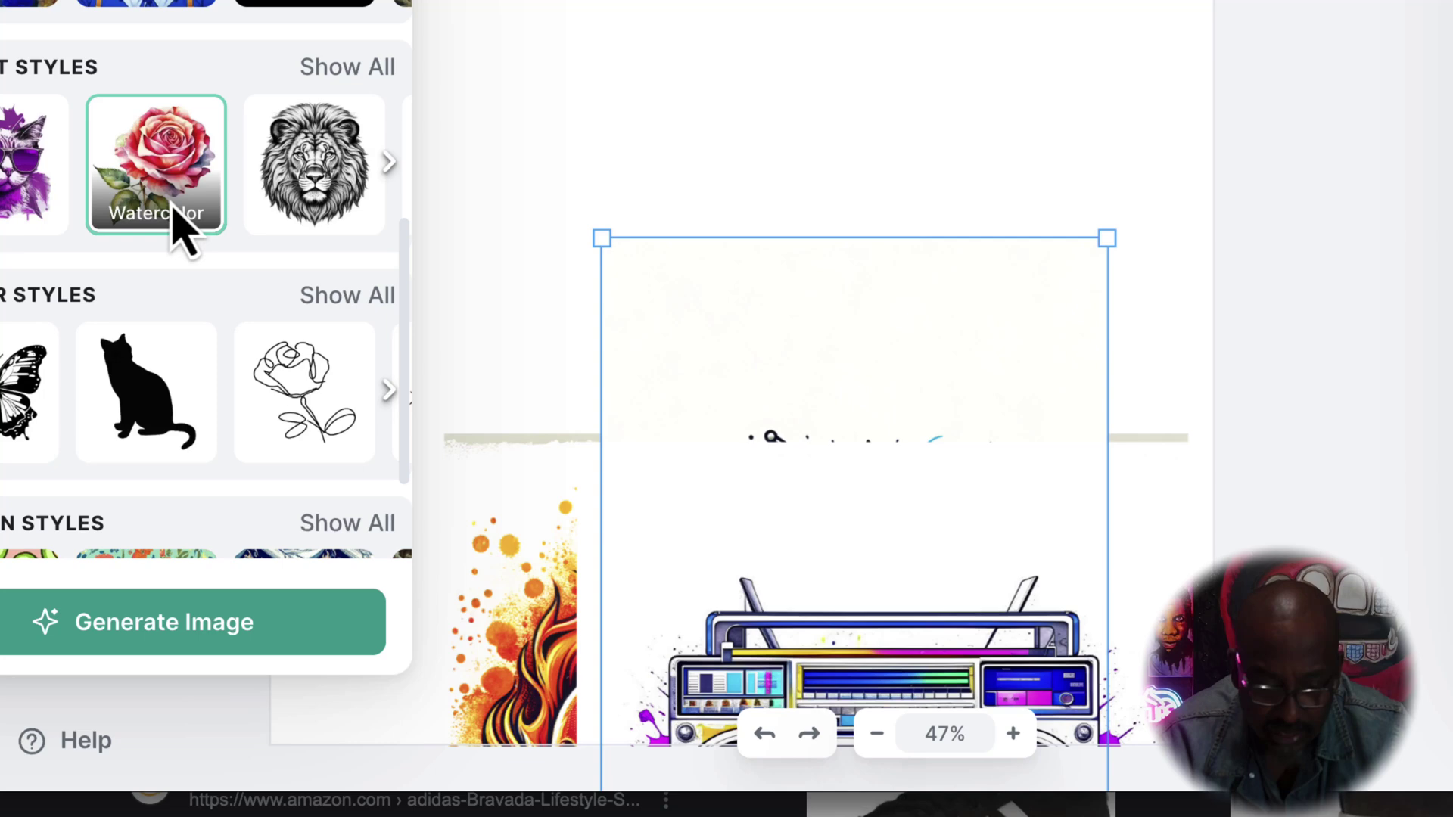
scroll(314, 94, up, 8)
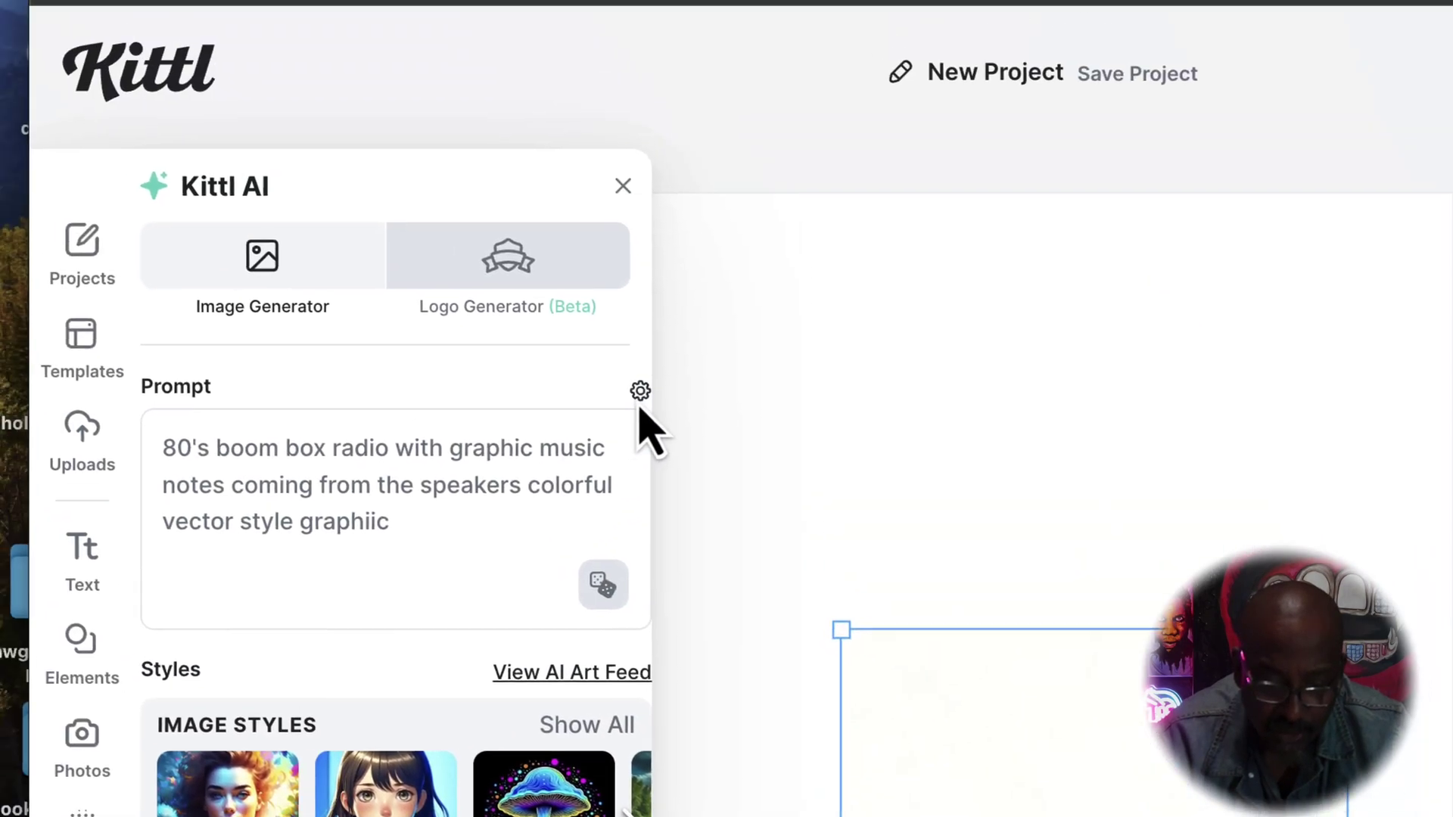
click(639, 392)
Step: Switch to ImageGen V2.0 and replace the prompt with 'naughty angel mascot with wing and a devils tale'
click(771, 541)
drag(391, 522, 144, 428)
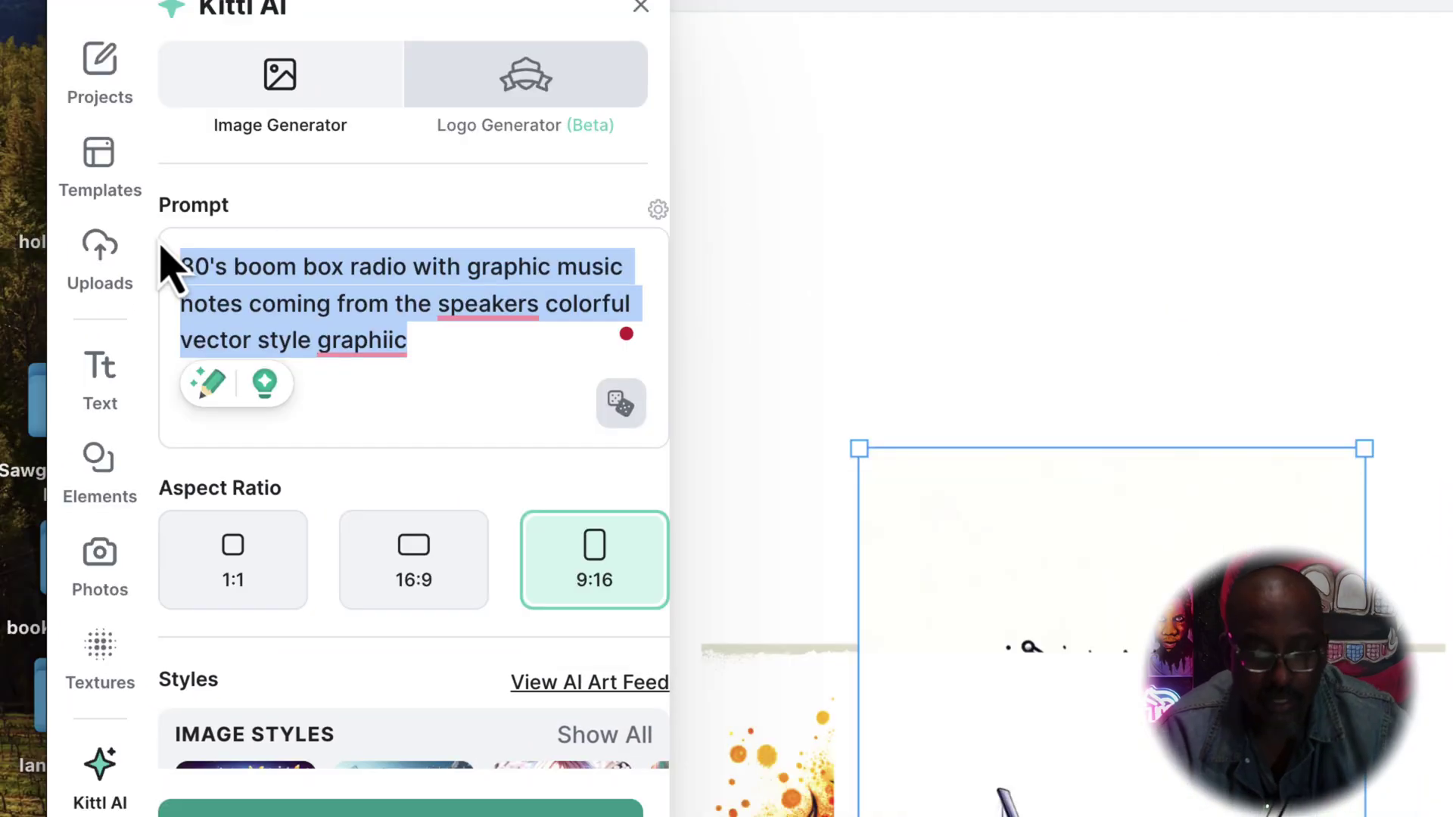
text(ha)
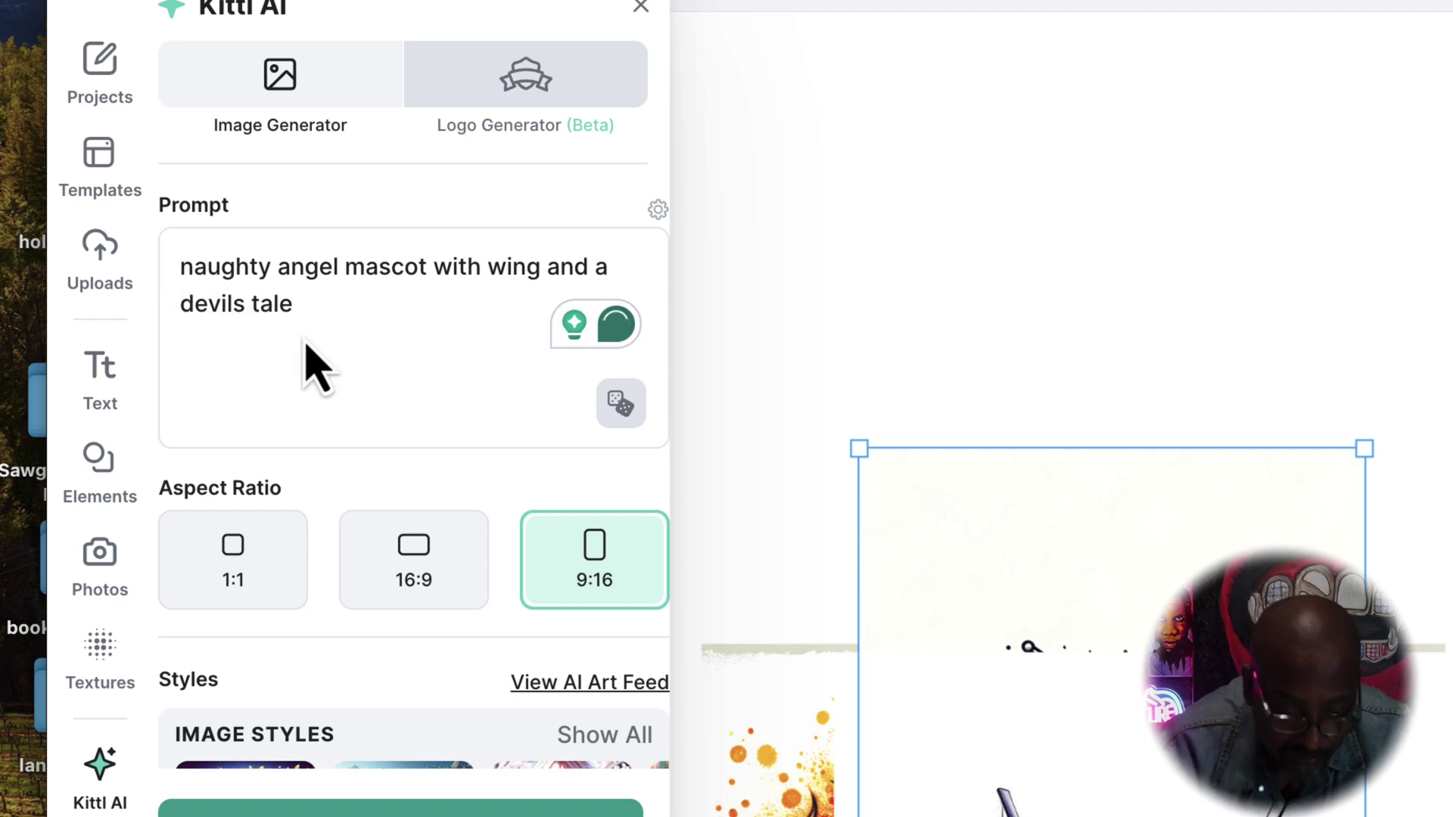
Step: Pick the Mascot clipart style and generate the angel mascot image
scroll(356, 583, down, 6)
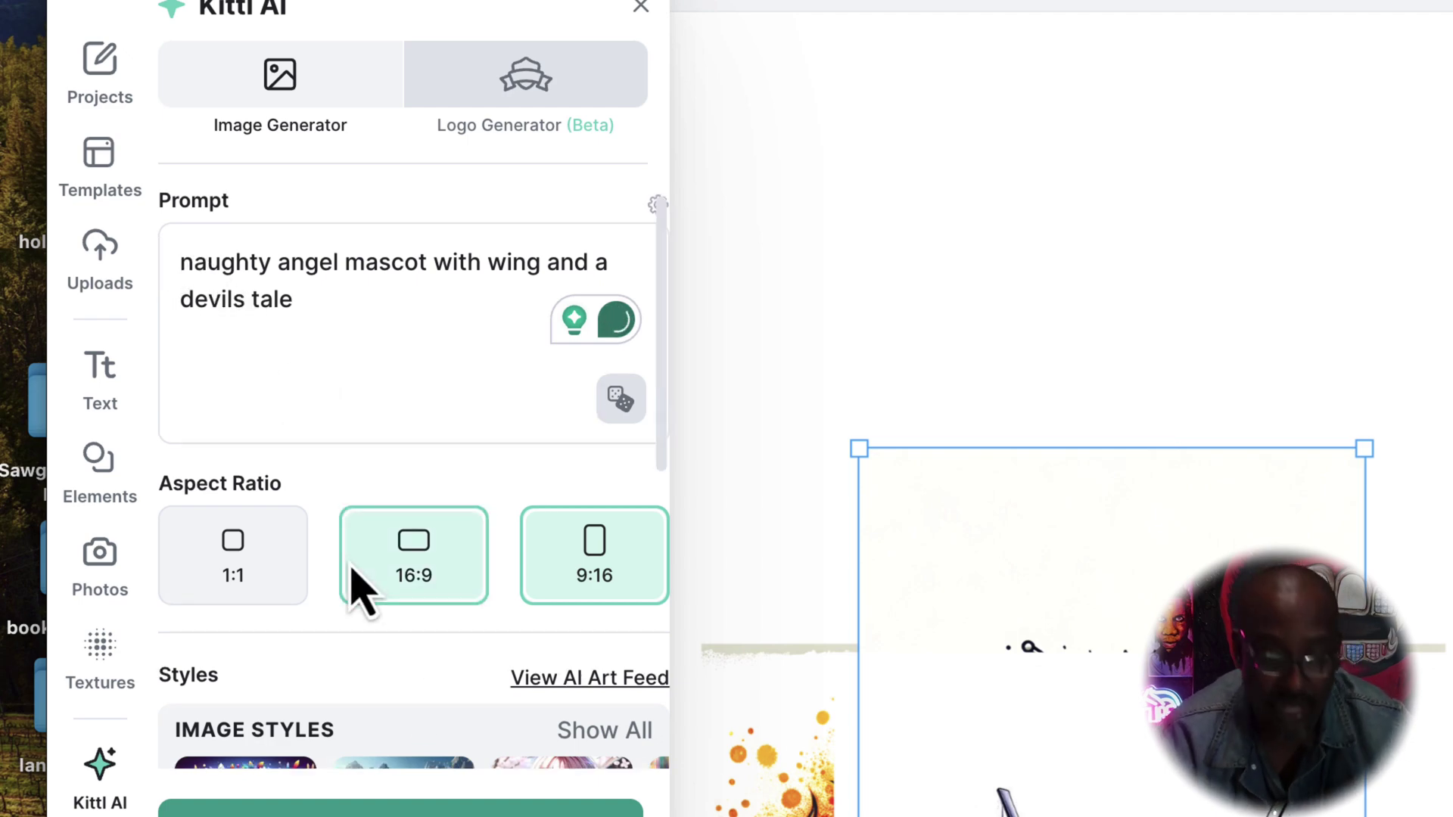
click(364, 583)
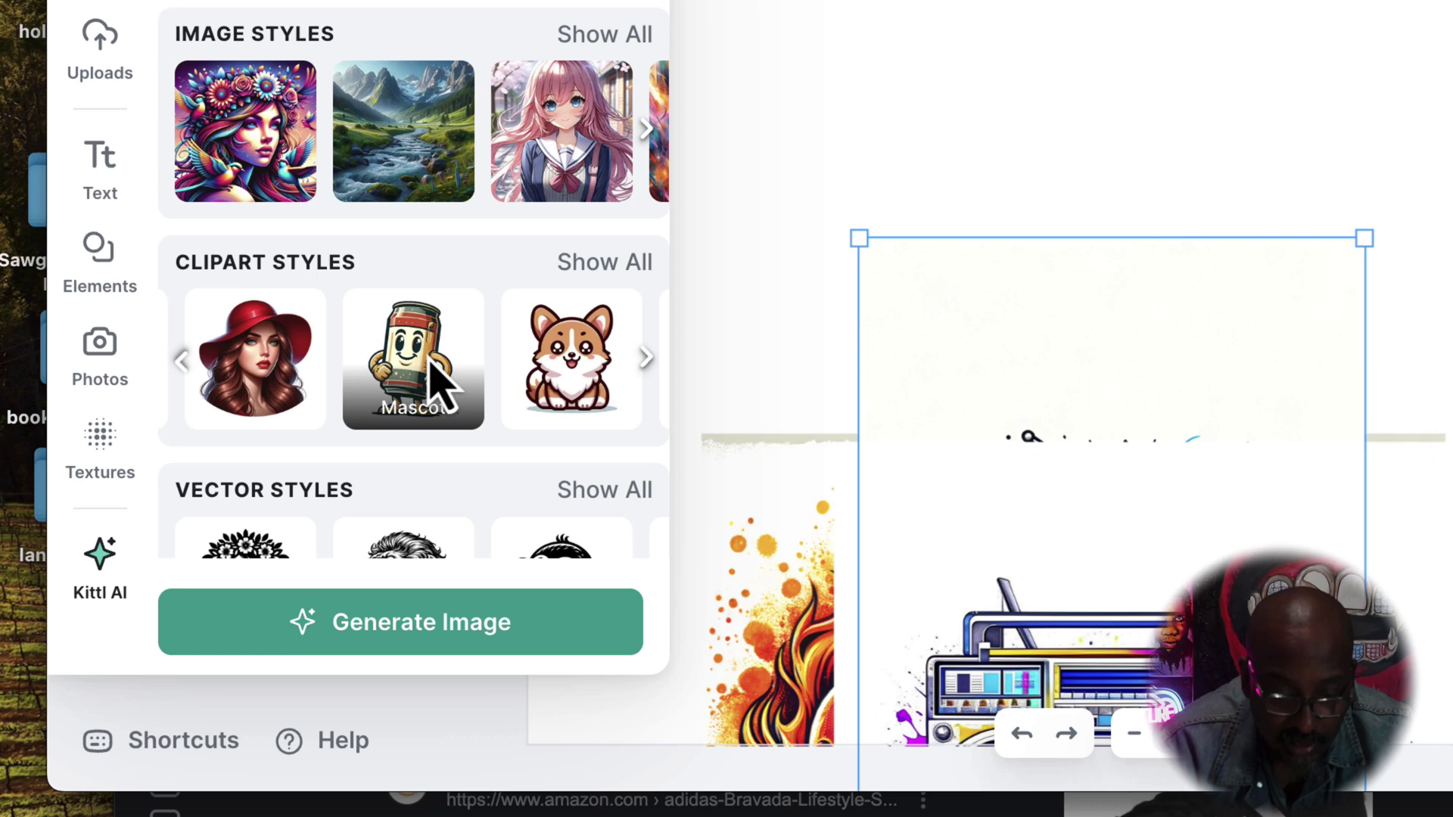
click(522, 768)
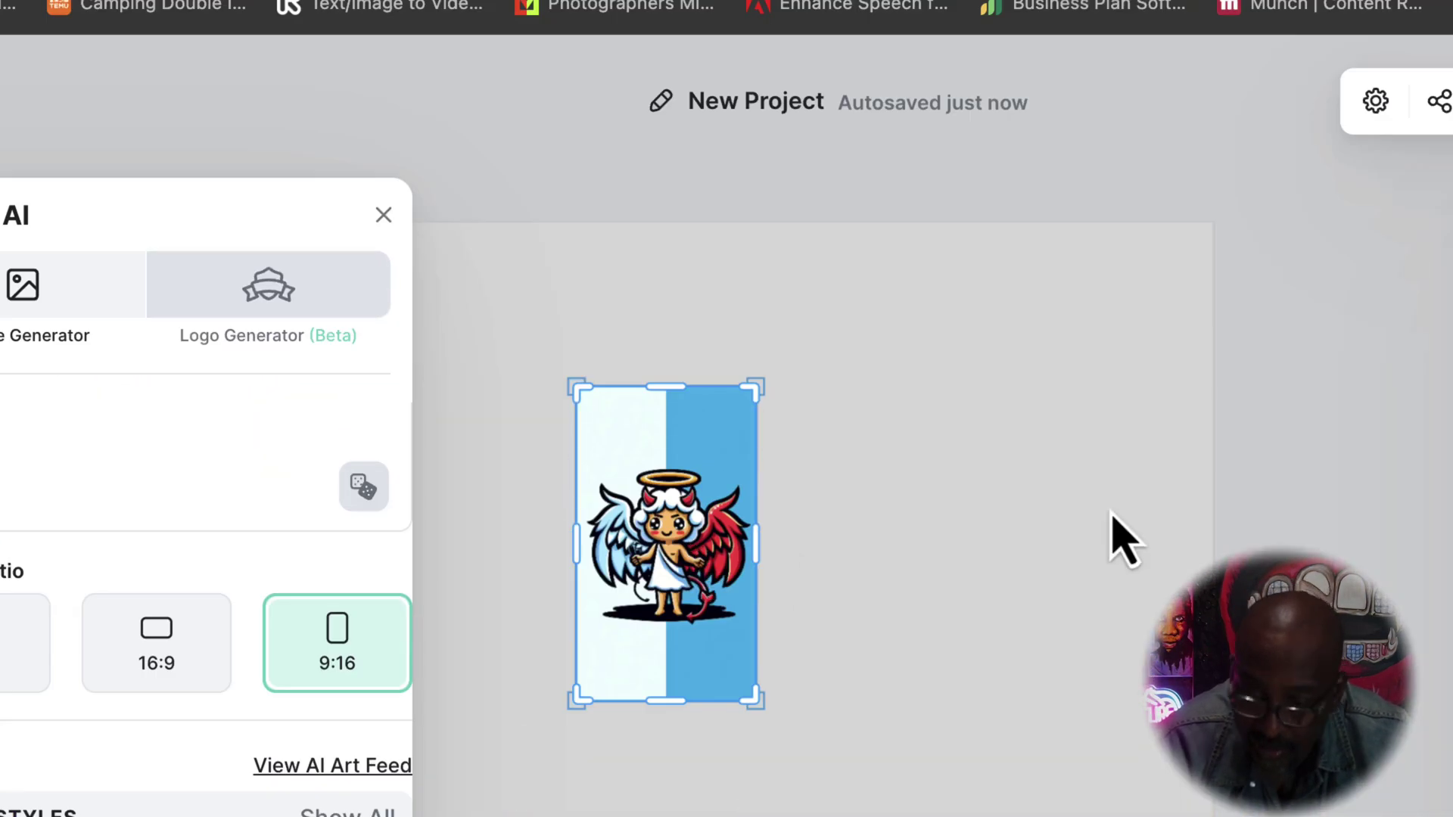
Step: Enlarge the red-and-blue-winged angel mascot so it spans most of the artboard height
drag(759, 493, 974, 730)
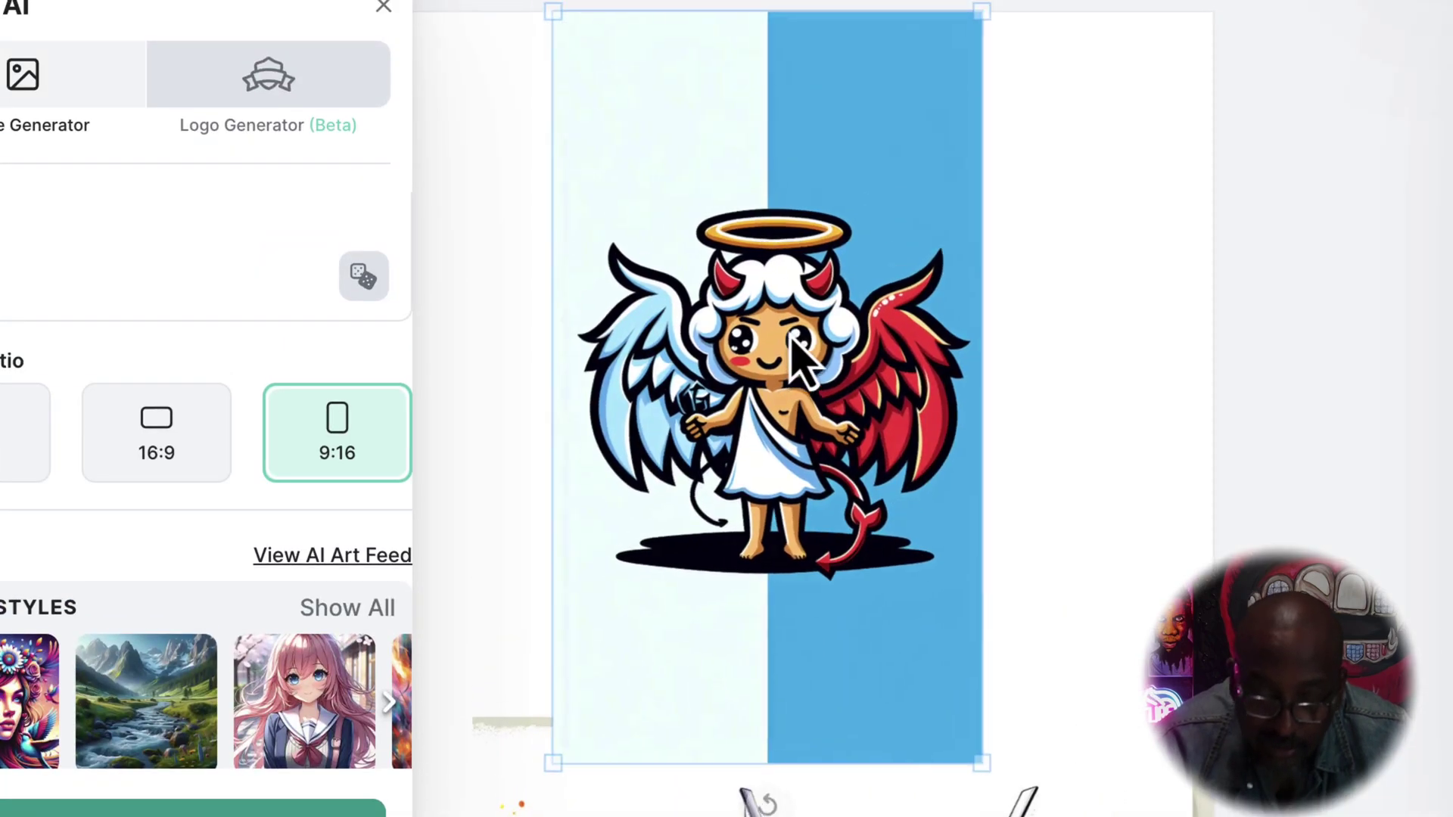